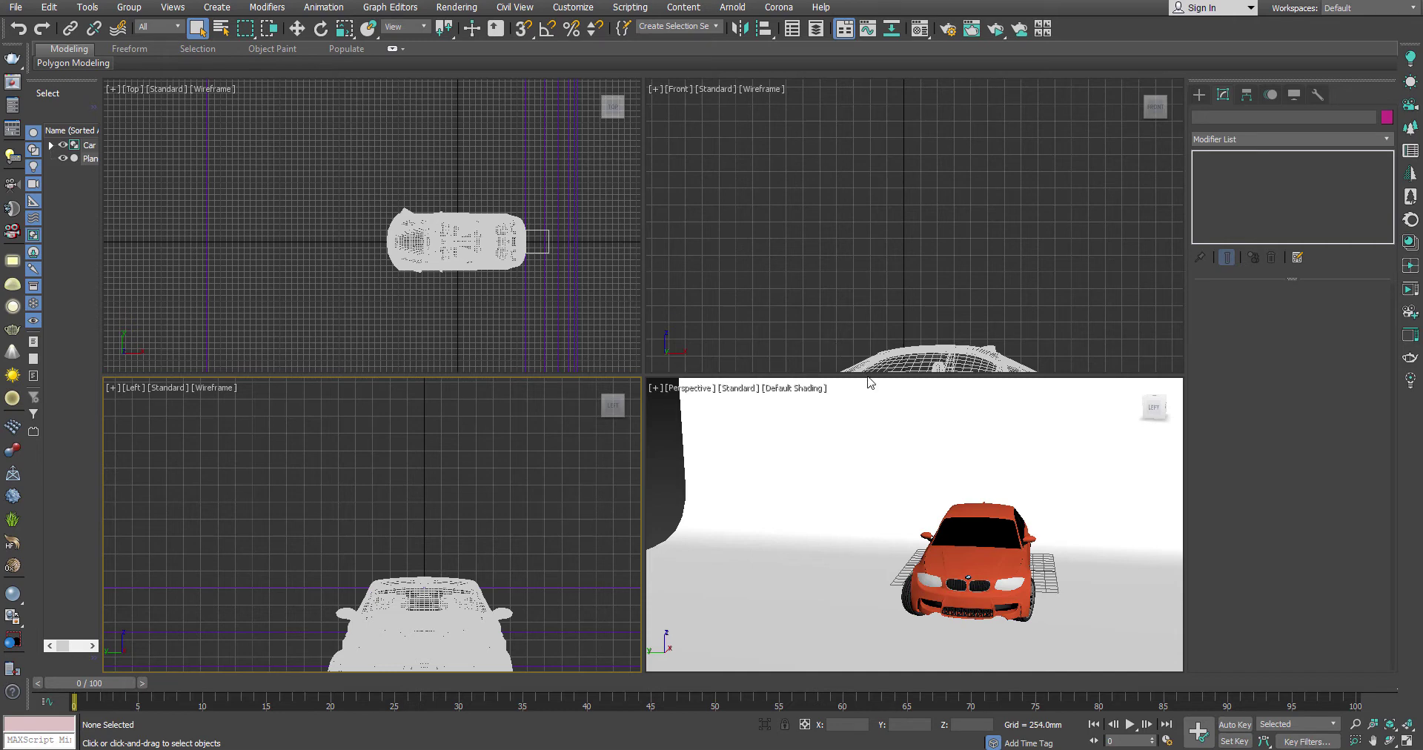
- Create an Arnold light over the car in the top view and raise it to a height of about 2722 mm
middle_drag(1033, 522, 1004, 502)
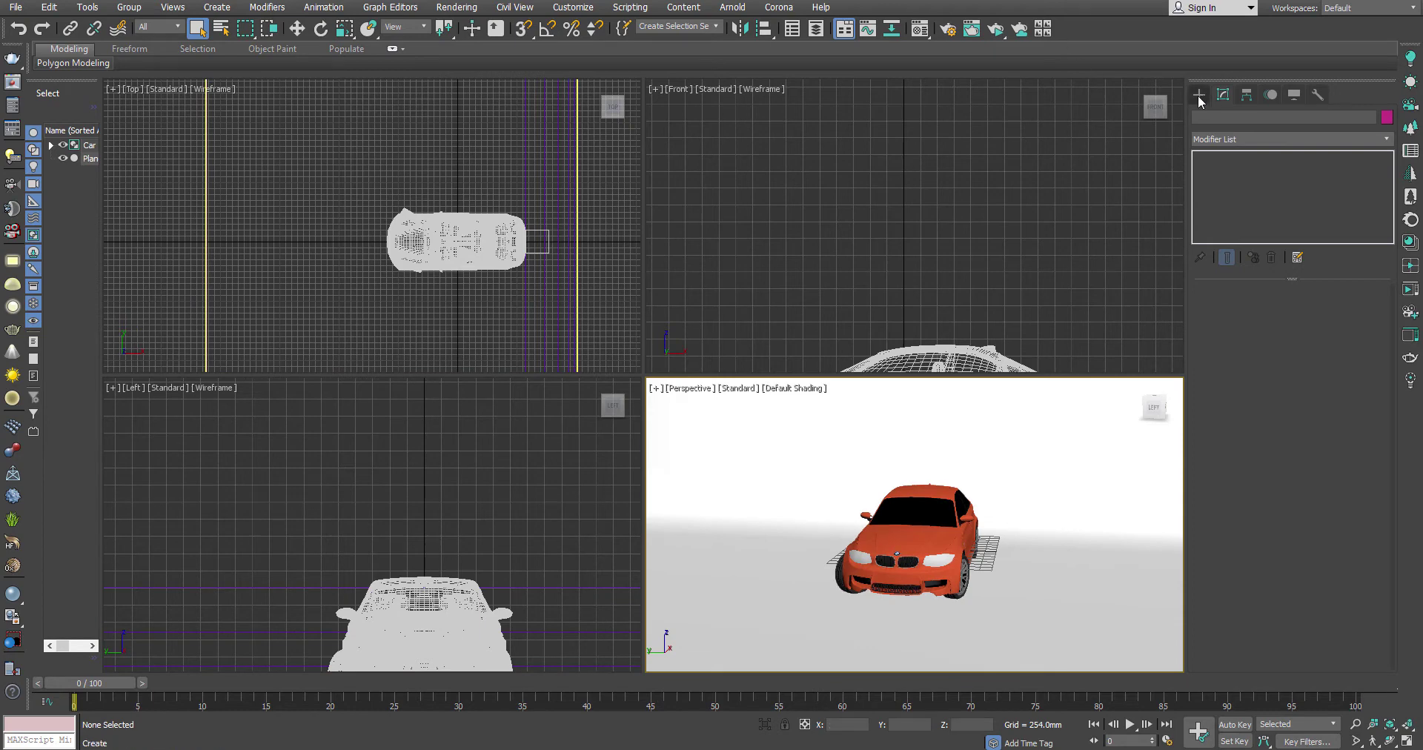
click(1199, 95)
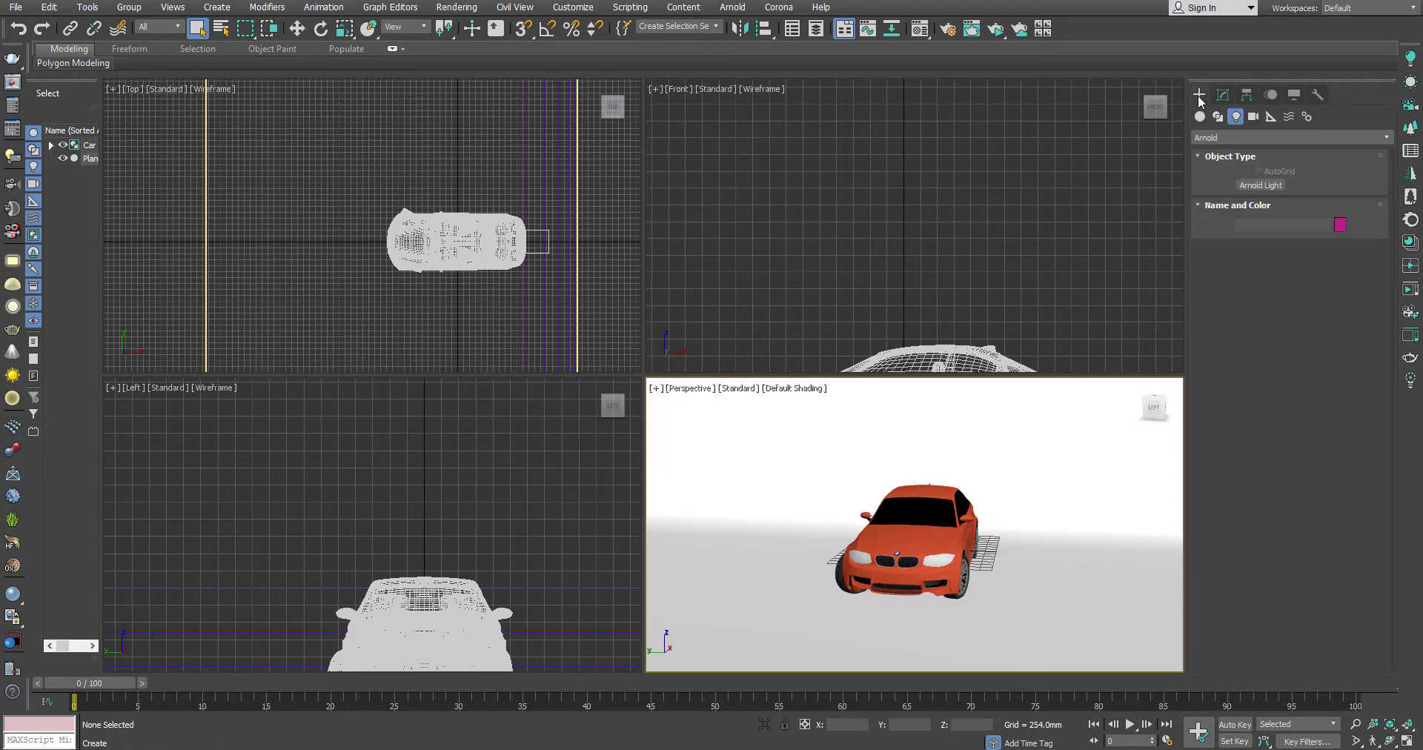
click(1267, 185)
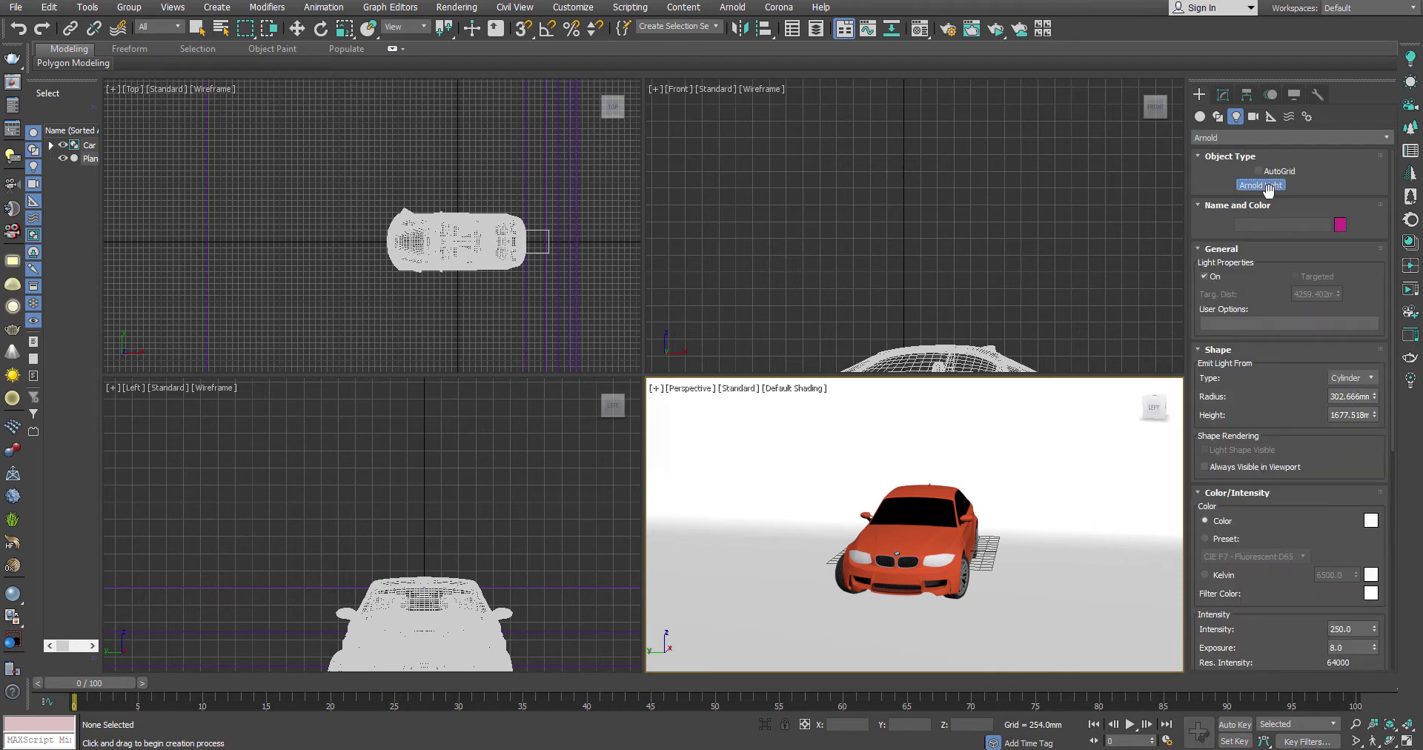
click(454, 238)
right_click(478, 382)
key(w)
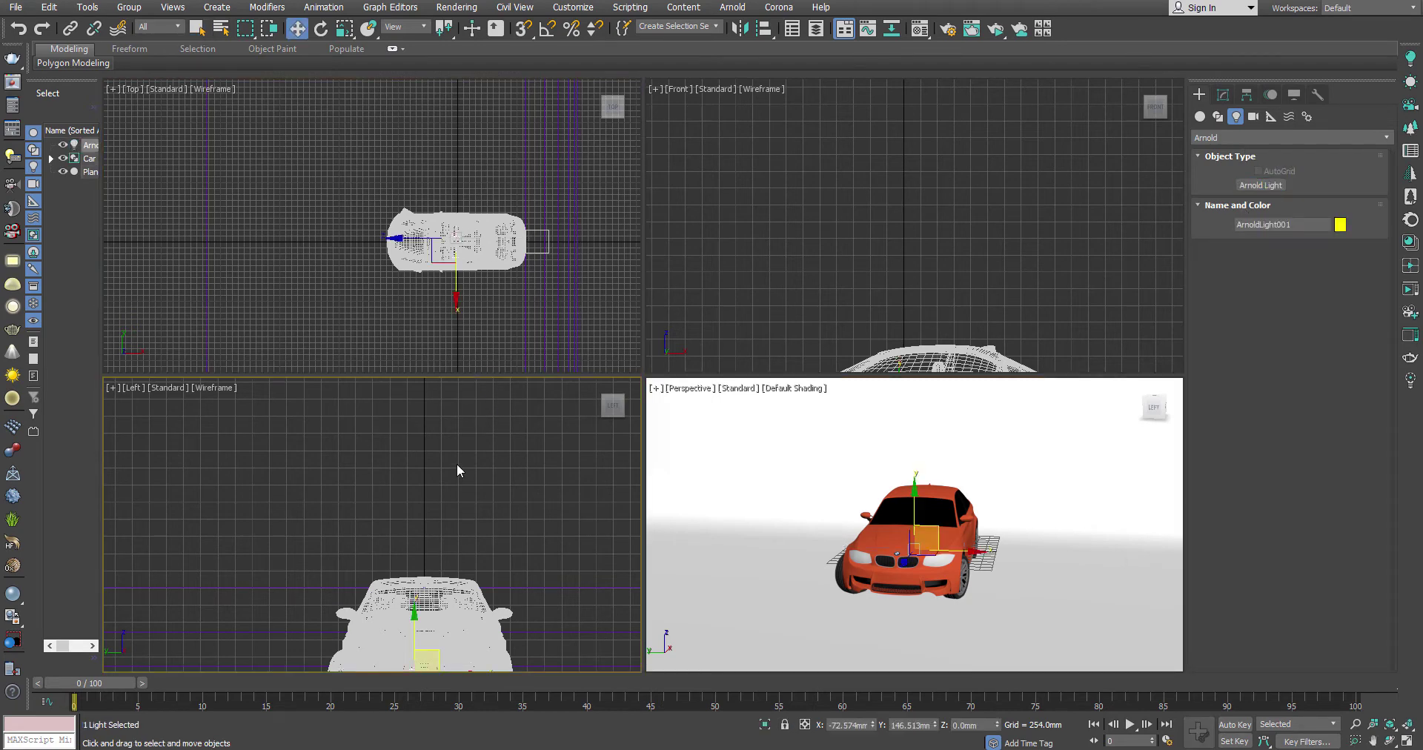
drag(432, 526, 433, 454)
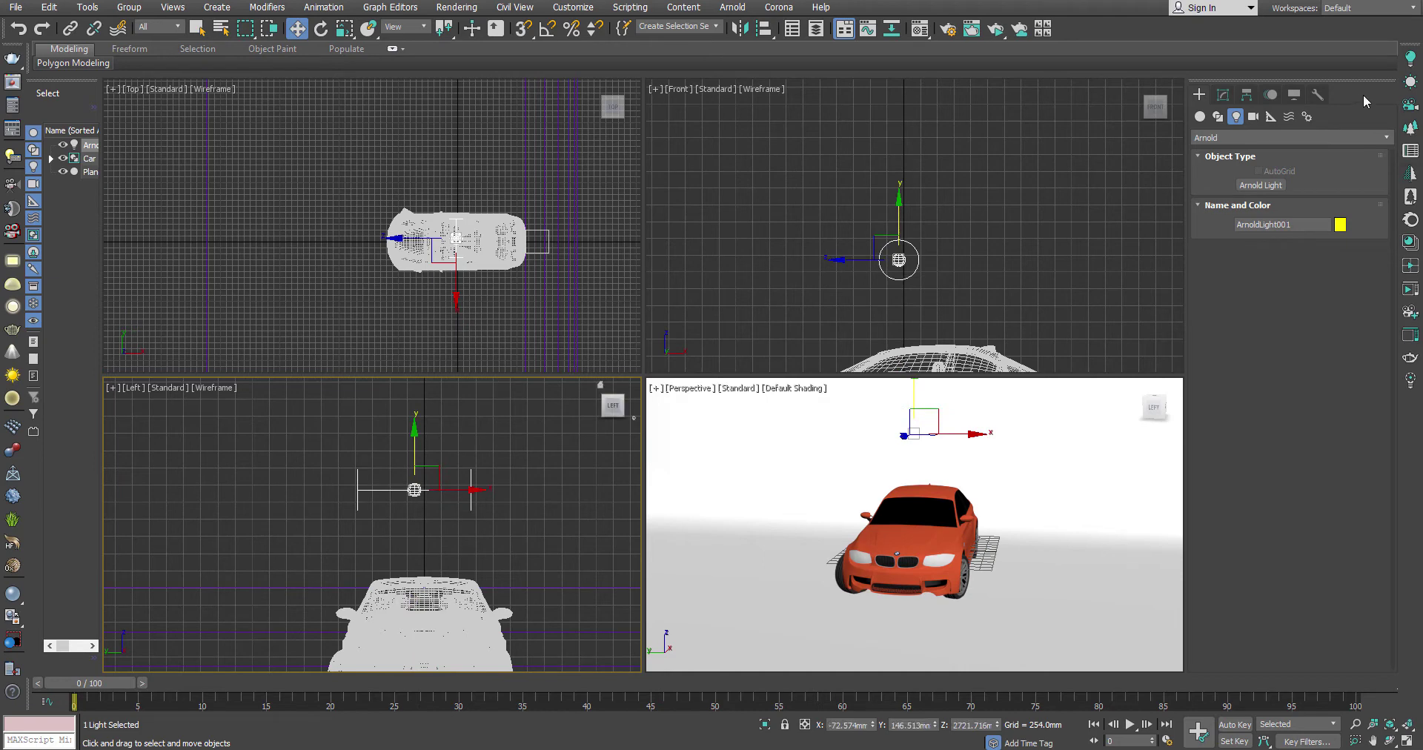
- Set the new Arnold light's shape type to Distant, after trying the Quad type
click(1222, 95)
scroll(1281, 433, down, 1)
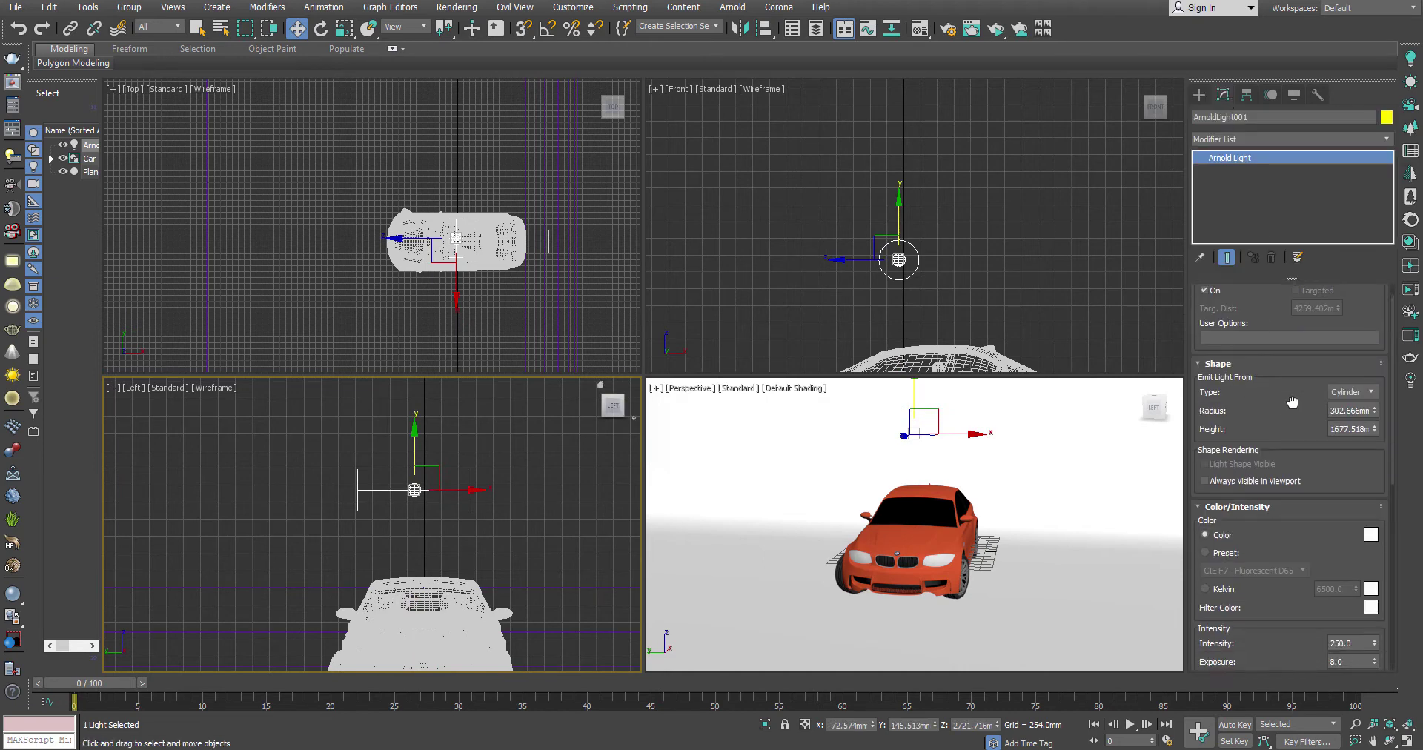
click(1345, 393)
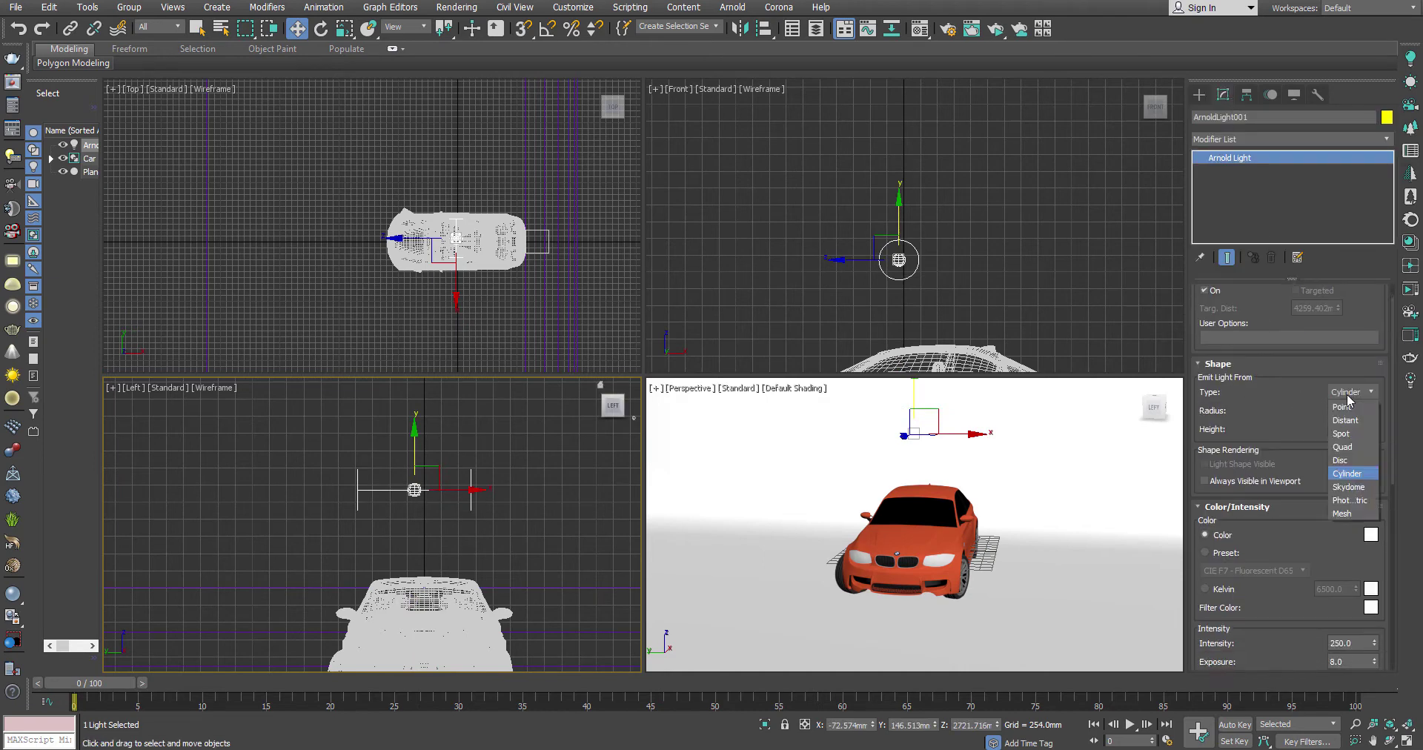
click(1348, 447)
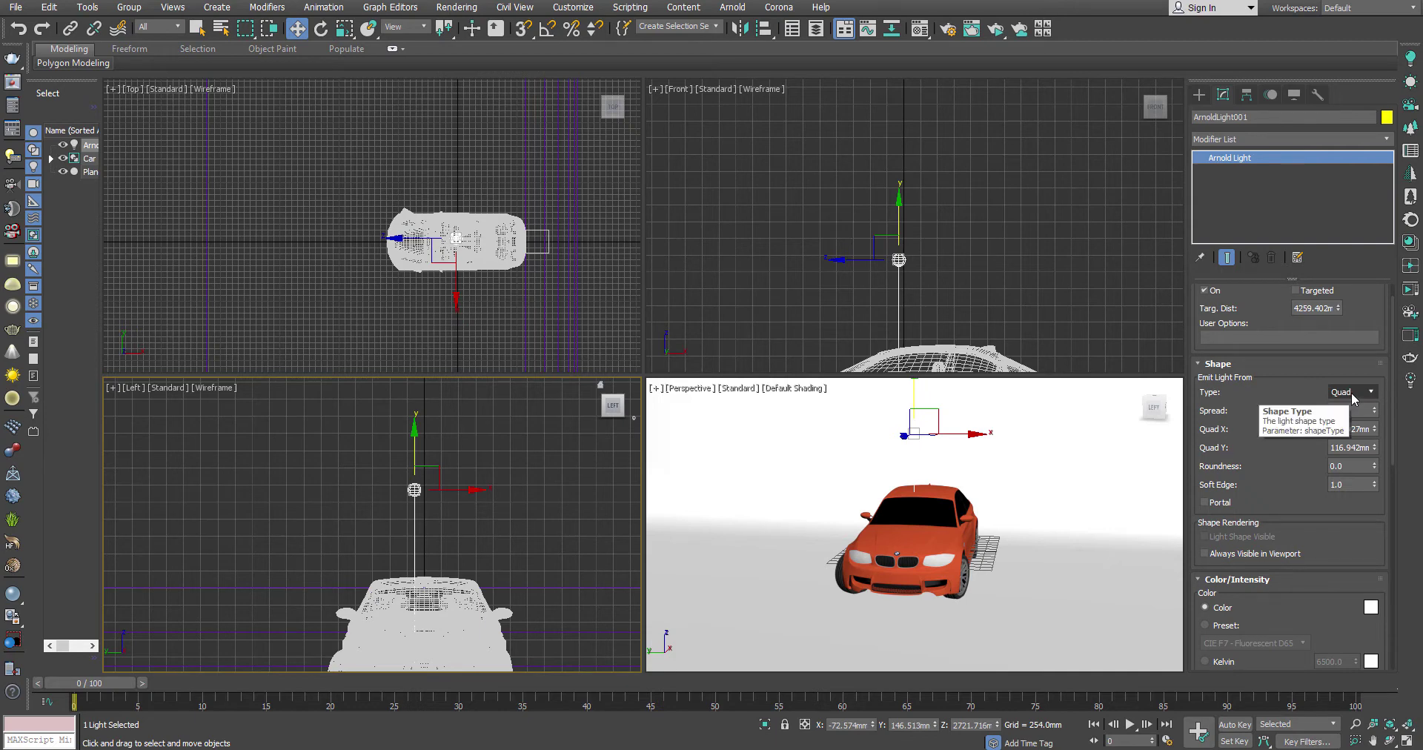
click(1350, 392)
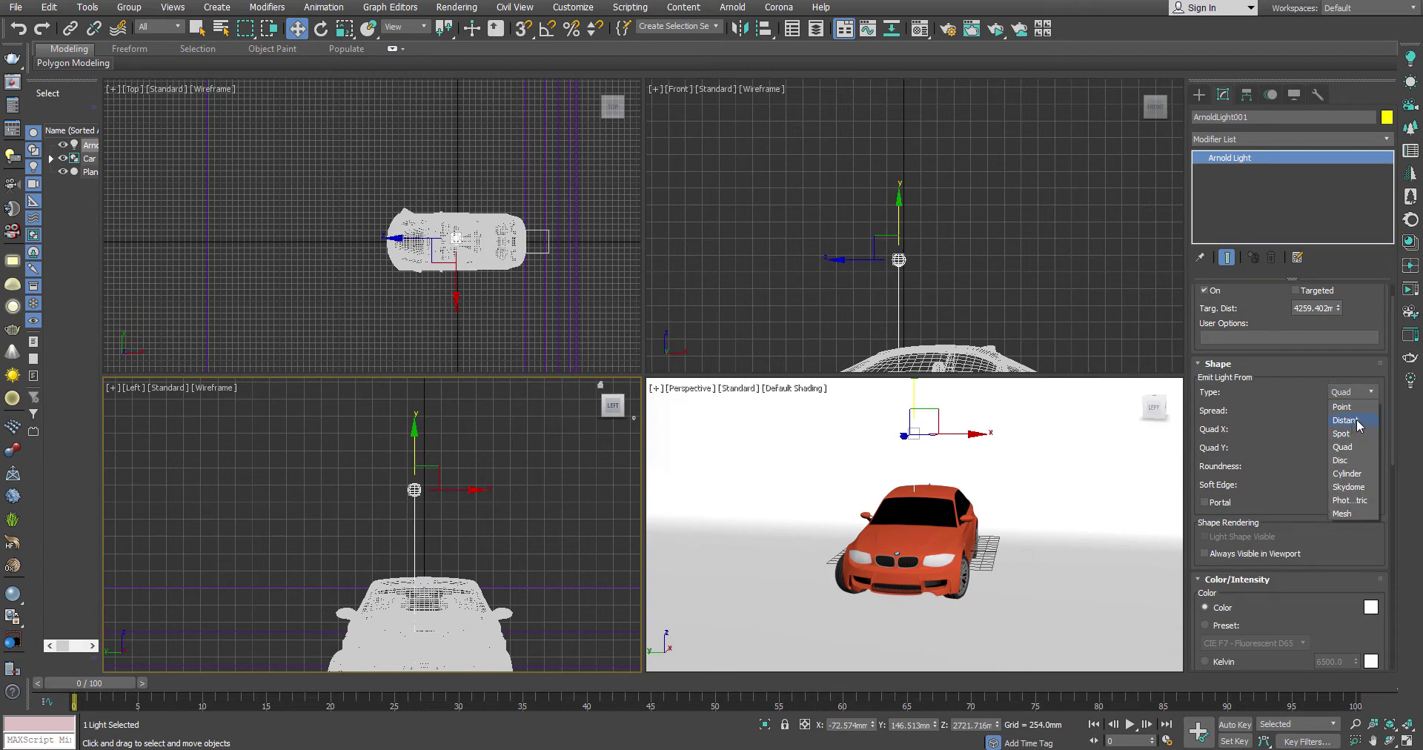
click(1357, 421)
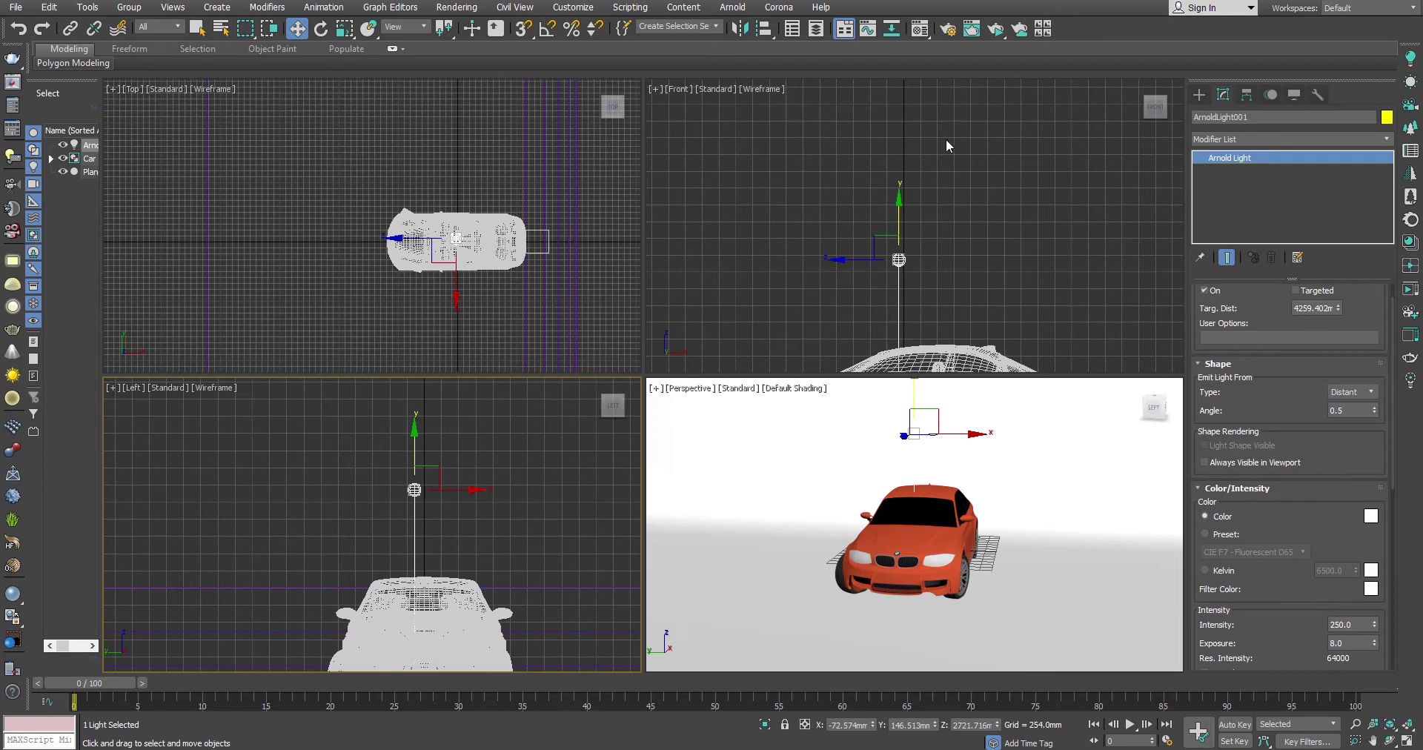
- Move the distant light in the front view to X about 298 mm and a height of about 3923 mm
middle_click(929, 469)
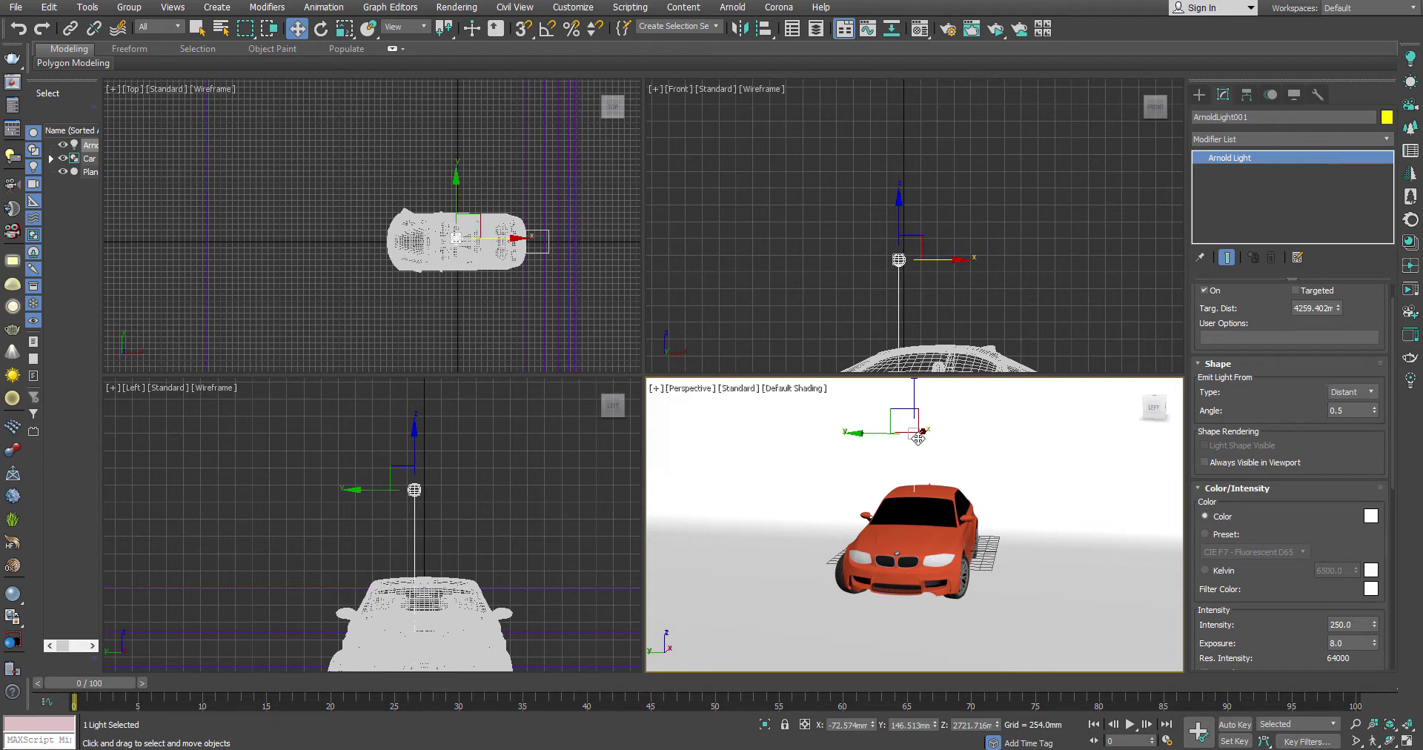
middle_click(926, 234)
drag(919, 242, 945, 158)
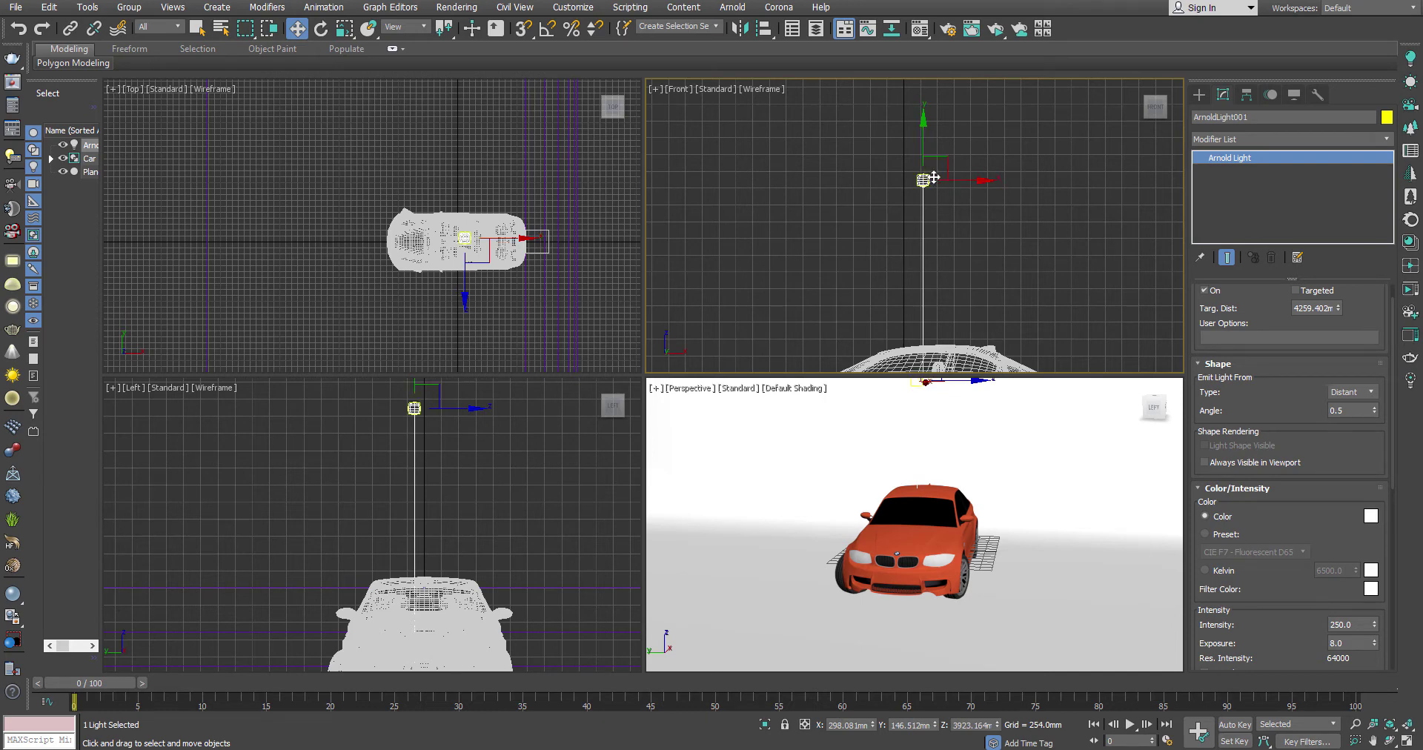
- Start an ActiveShade render of the perspective view and set the light's intensity to 1 and exposure to 1
middle_click(997, 454)
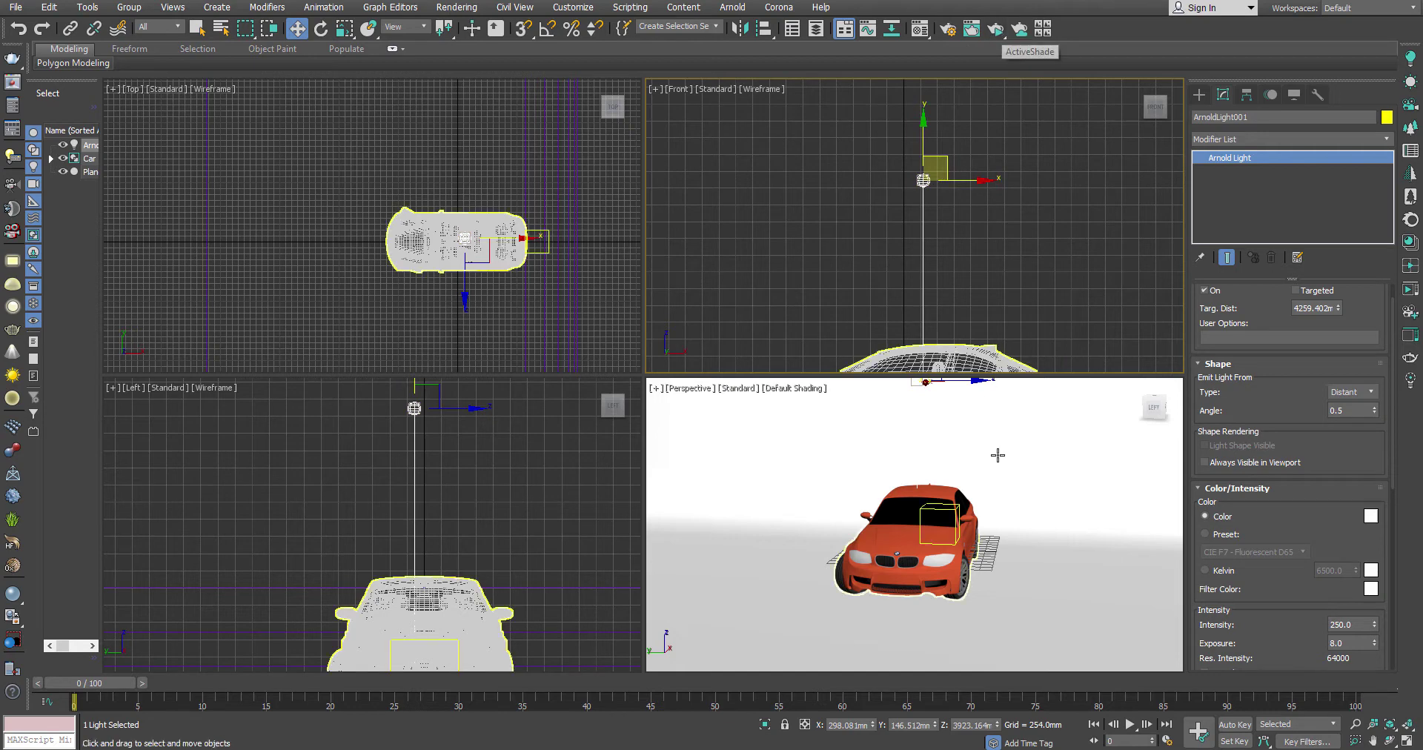
click(996, 28)
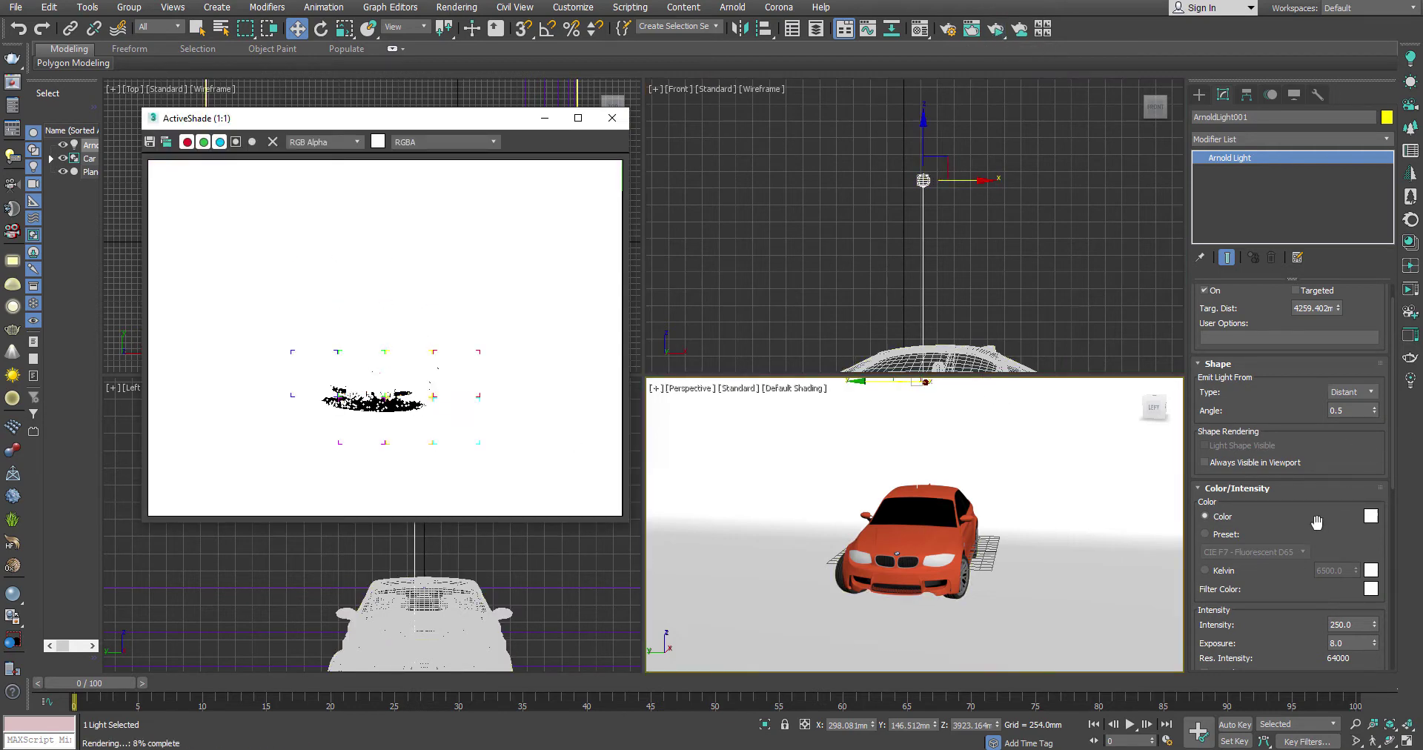
scroll(1330, 582, down, 3)
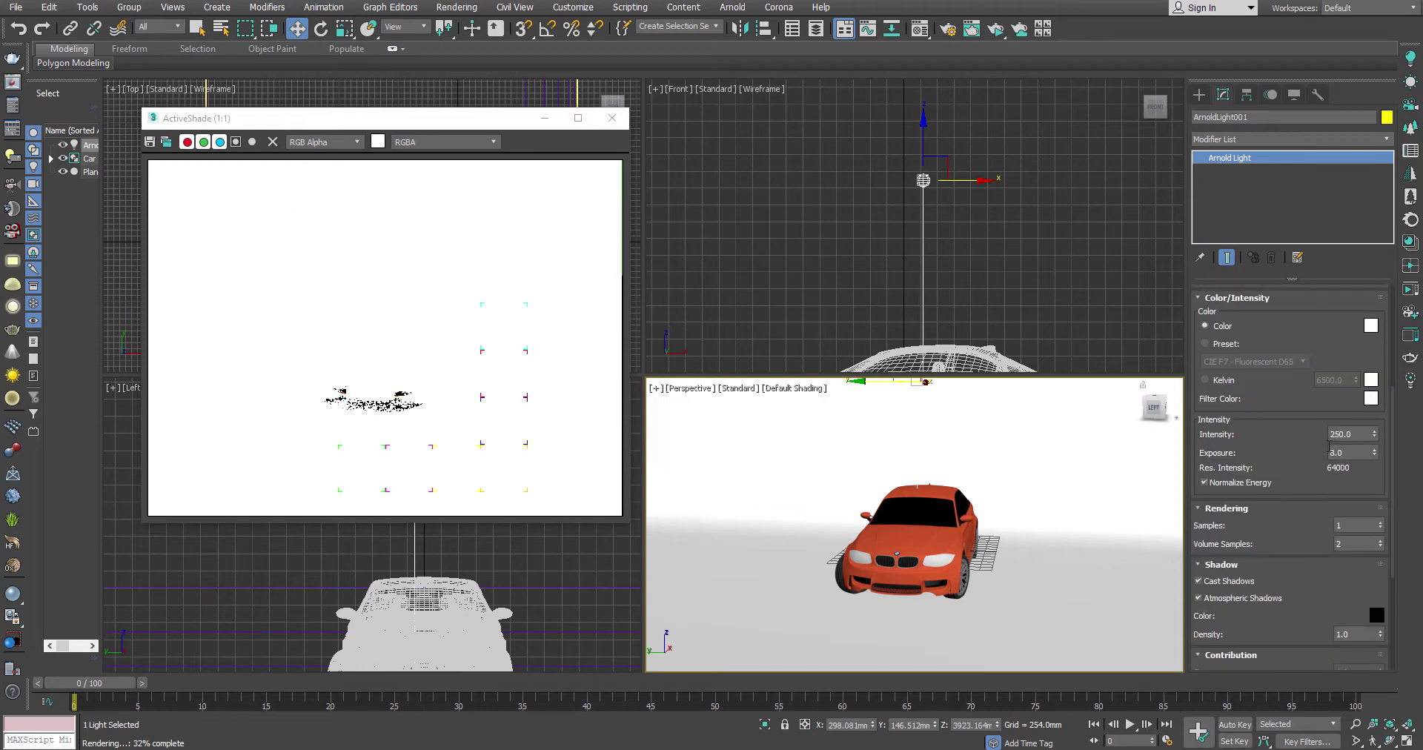
click(1351, 433)
text(1)
key(Return)
click(1350, 452)
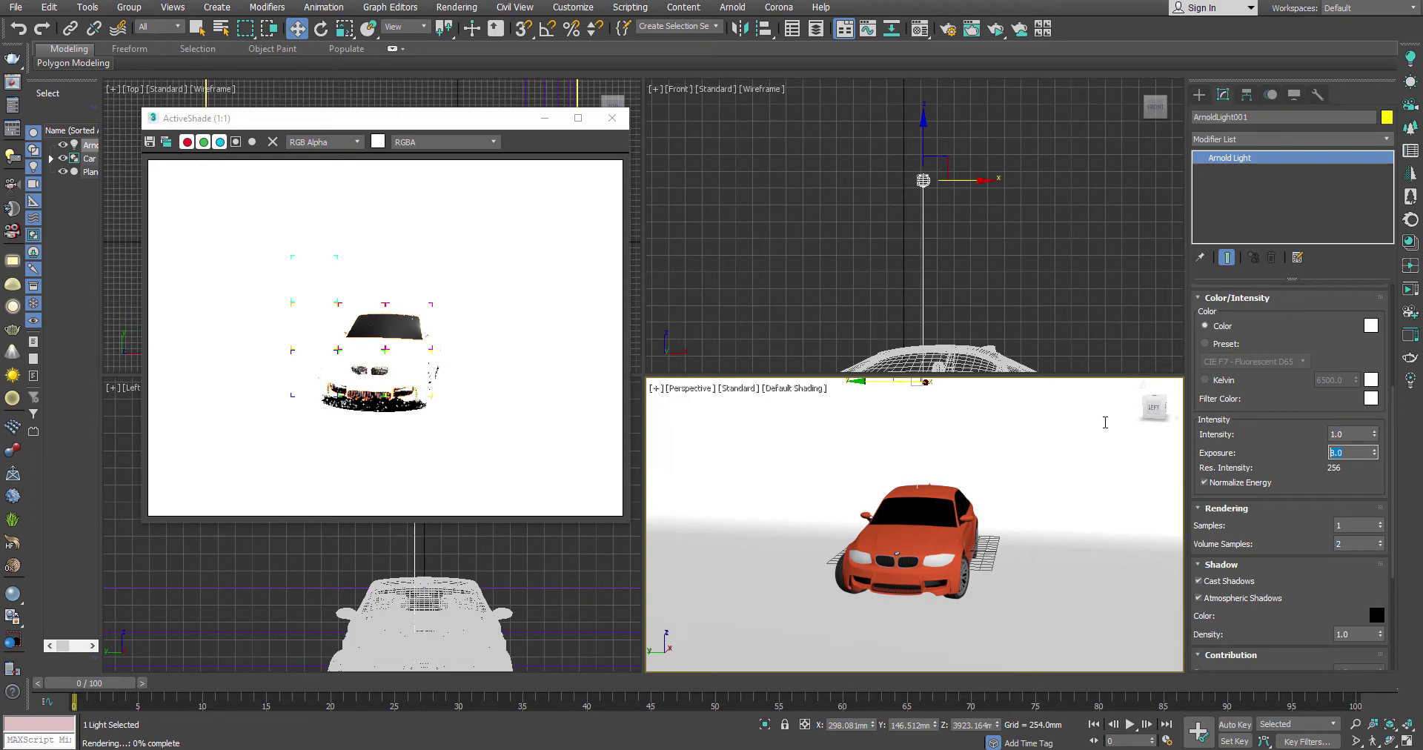
text(1)
key(Return)
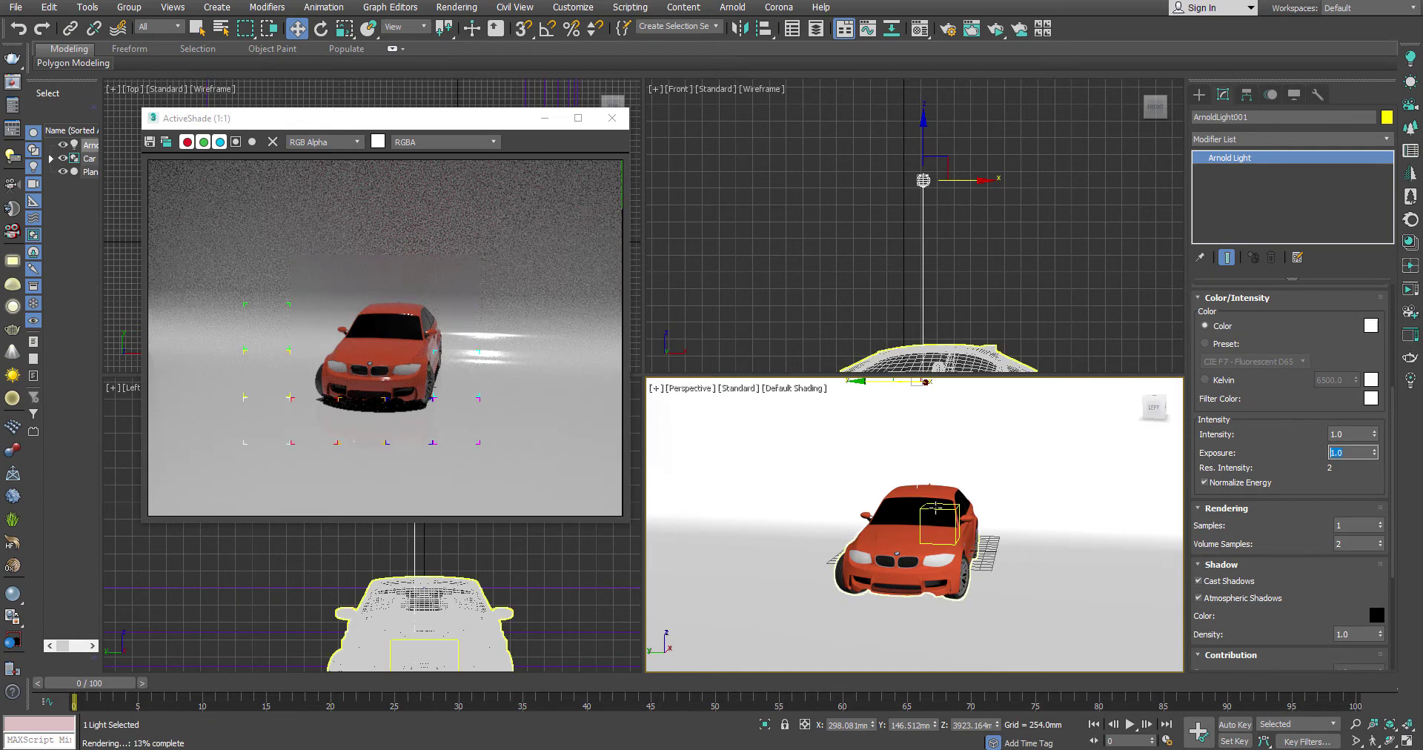
- Examine the car more closely in the ActiveShade preview and check the View to Render lock in Render Setup
scroll(967, 486, up, 2)
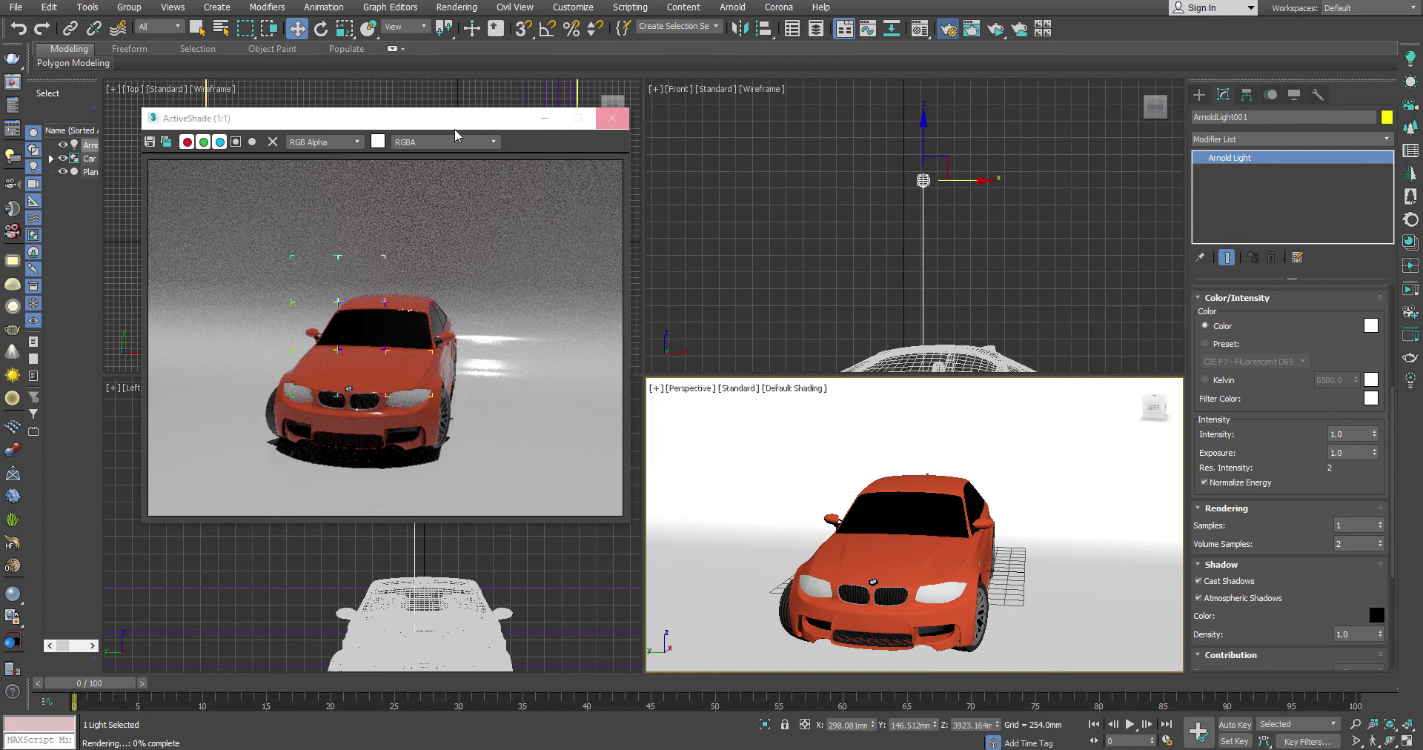
click(457, 295)
drag(620, 170, 449, 148)
click(947, 28)
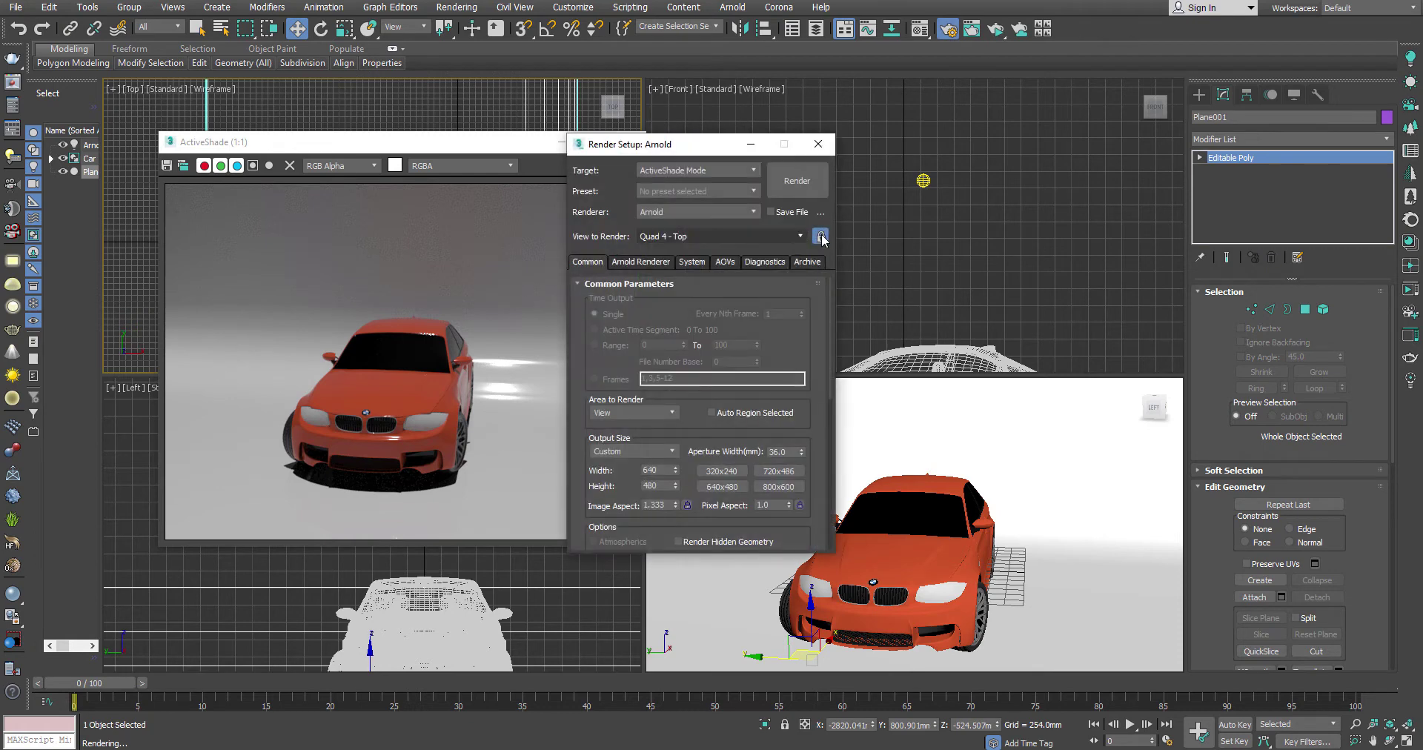
click(818, 144)
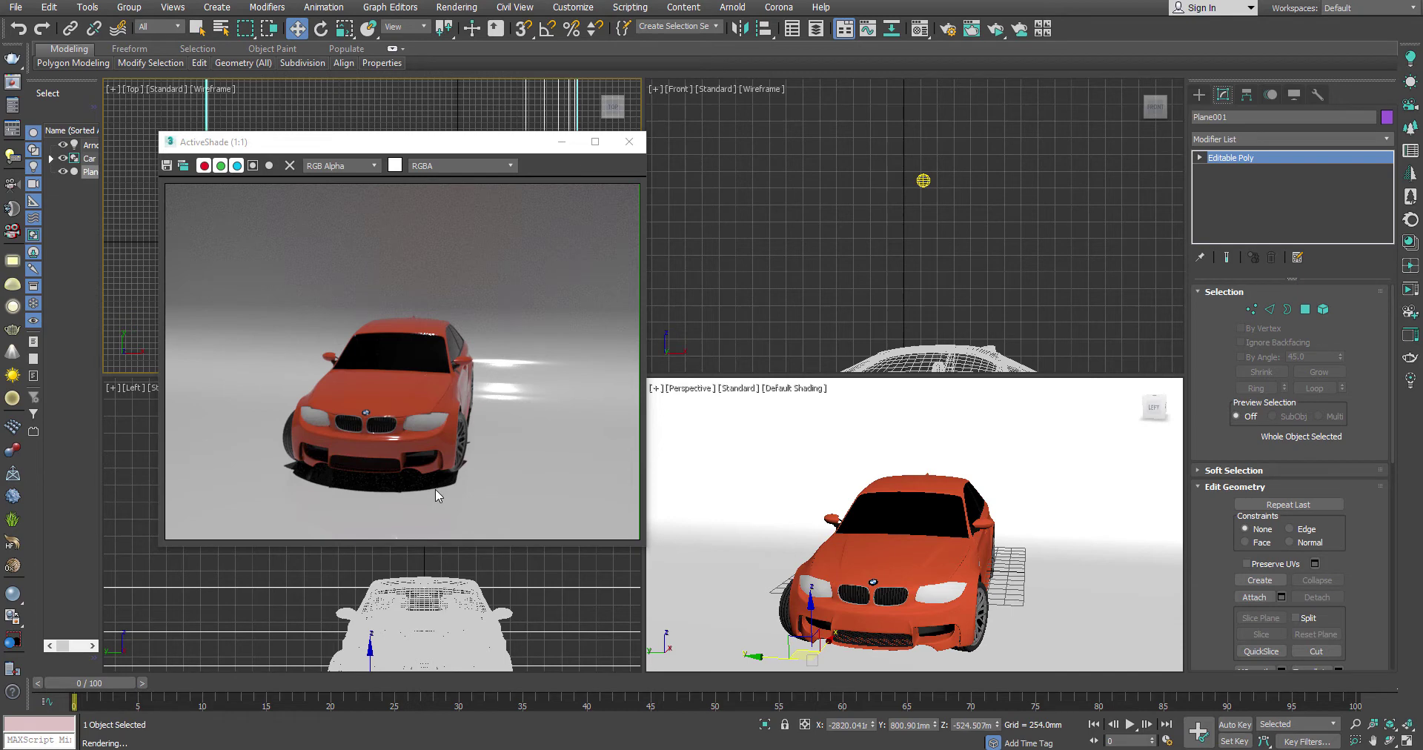
- Select the distant light again and rotate it about 51° around X to slant its rays across the car
click(922, 180)
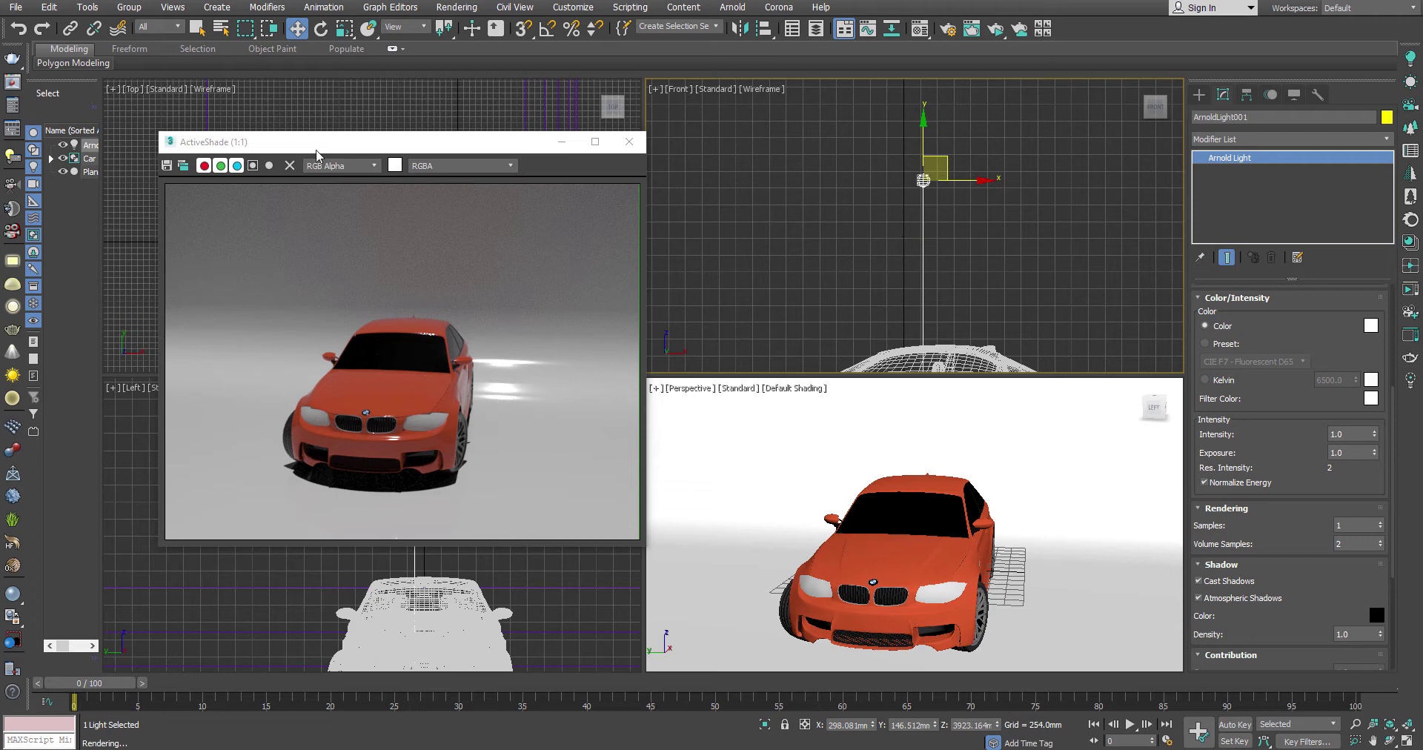
drag(333, 148, 831, 217)
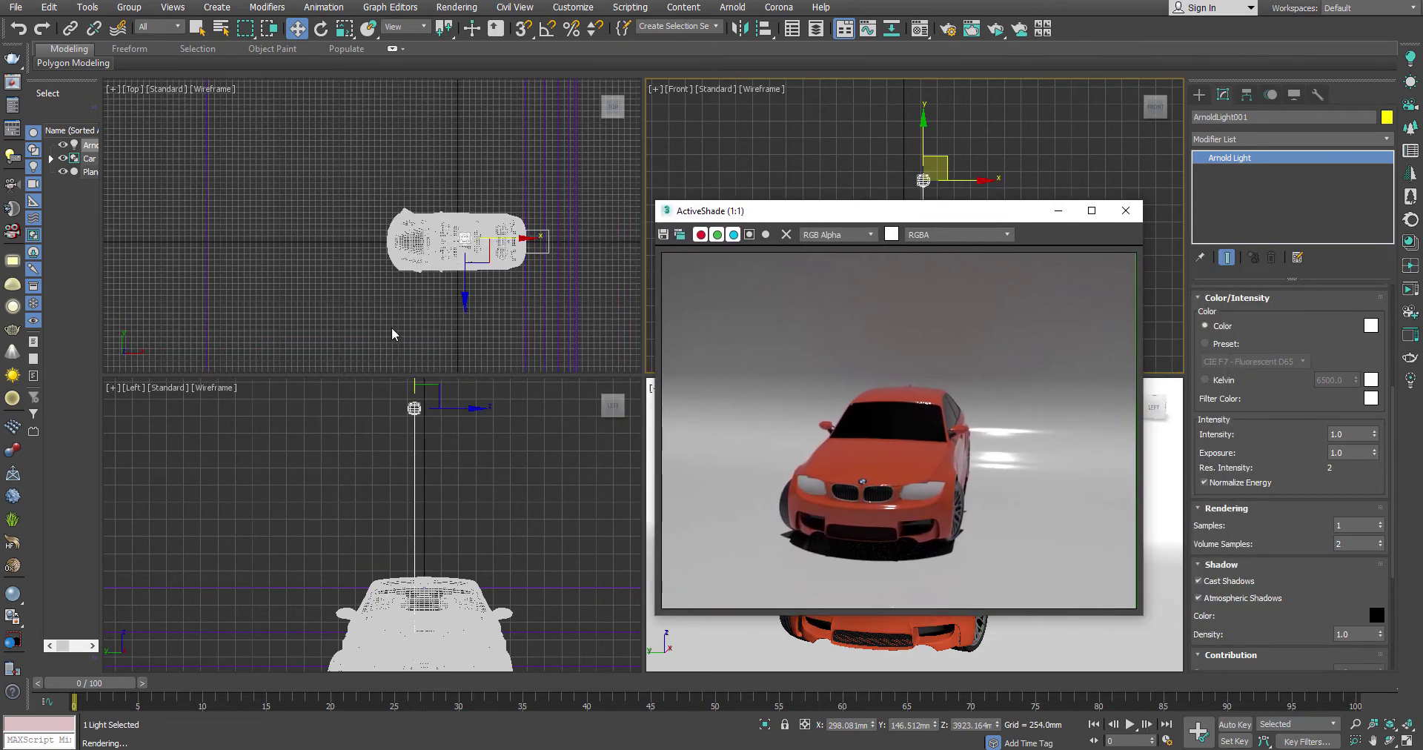
right_click(437, 324)
key(e)
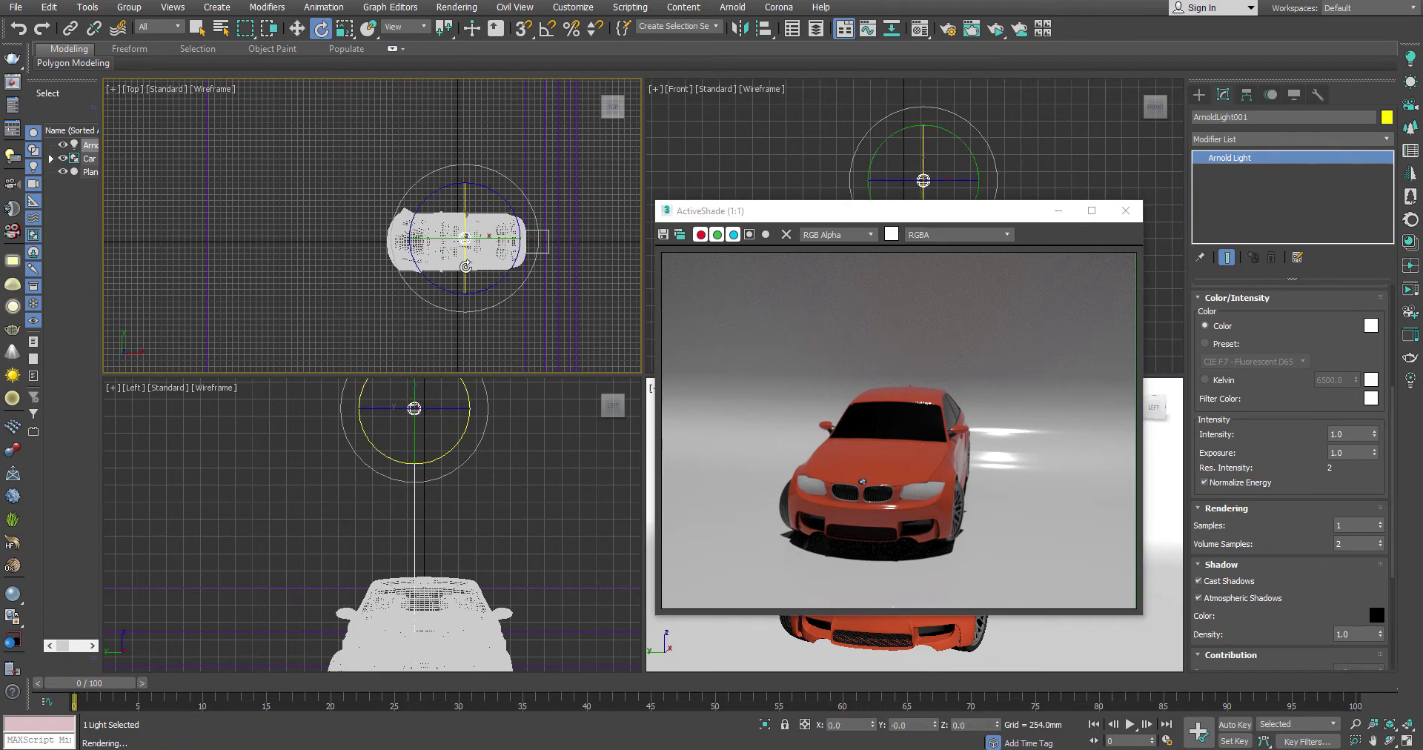
drag(464, 290, 470, 328)
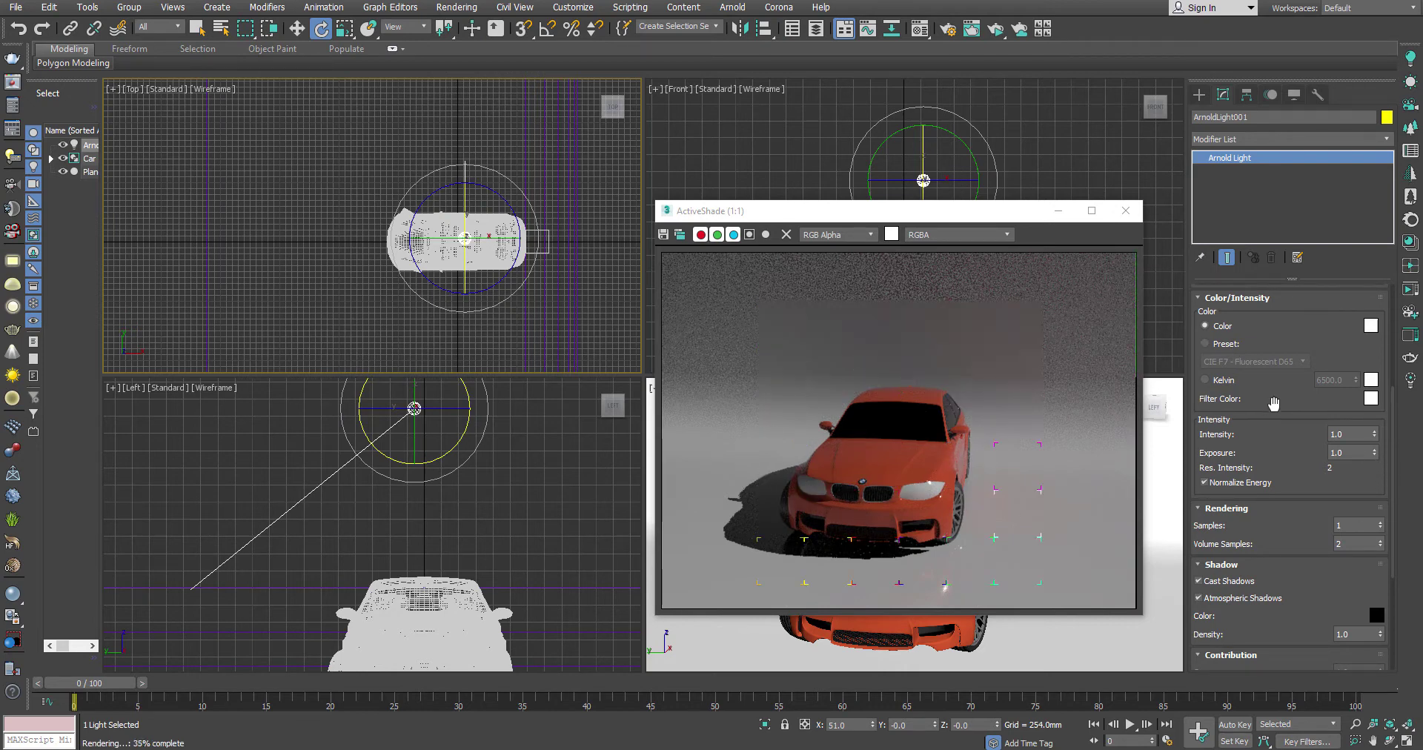
- Raise the distant light's angle to 18.92 to soften the car's shadow
scroll(1306, 500, up, 5)
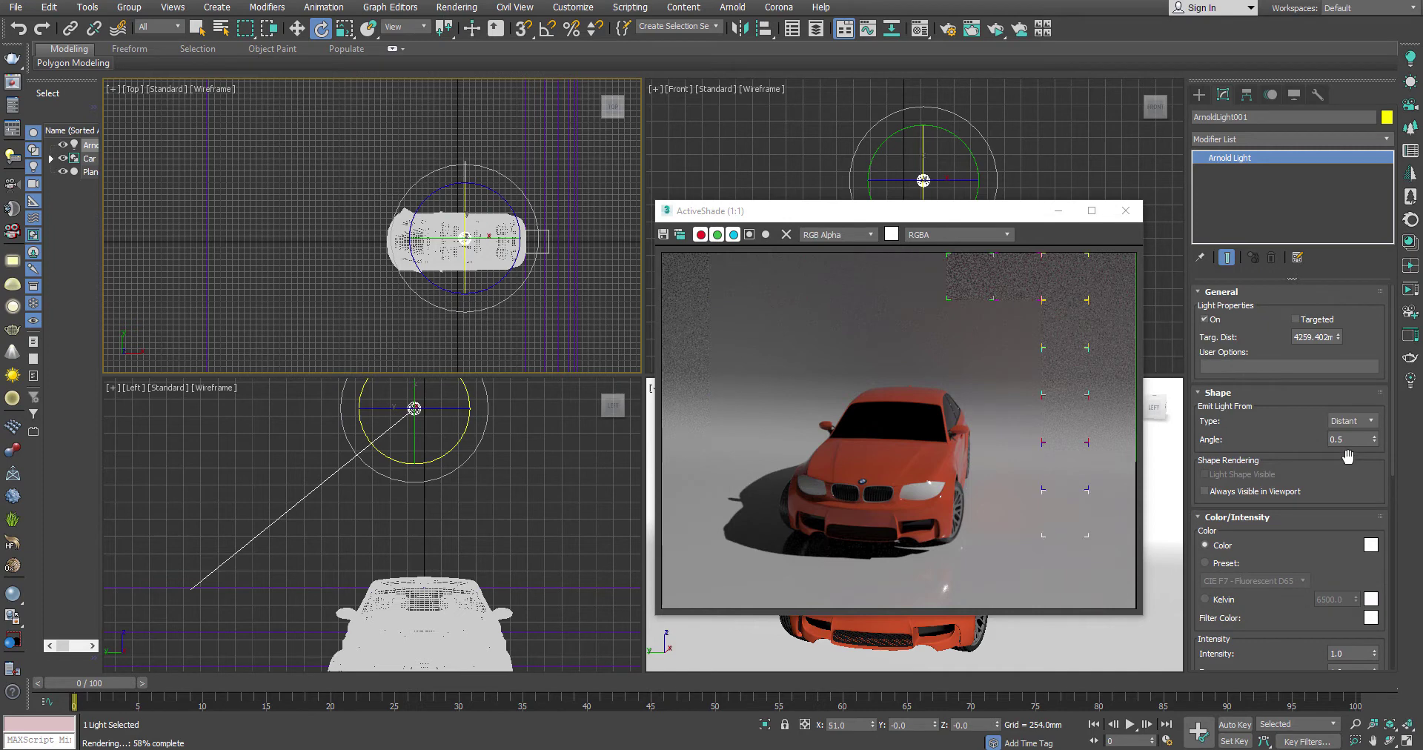
click(1348, 438)
mouse_move(1224, 443)
drag(1375, 443, 1338, 48)
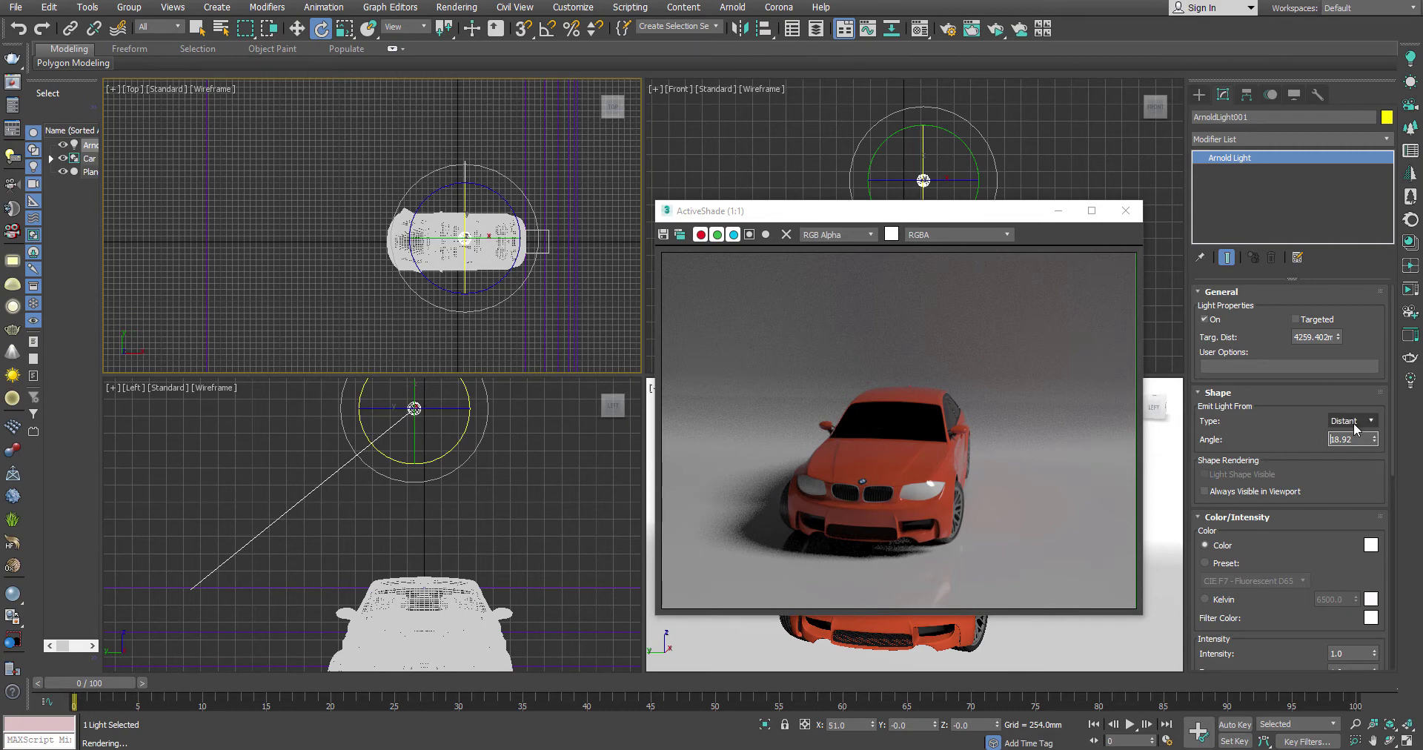
- Reset the distant light's angle and set it to 0.5 for a sharp shadow
right_click(1374, 439)
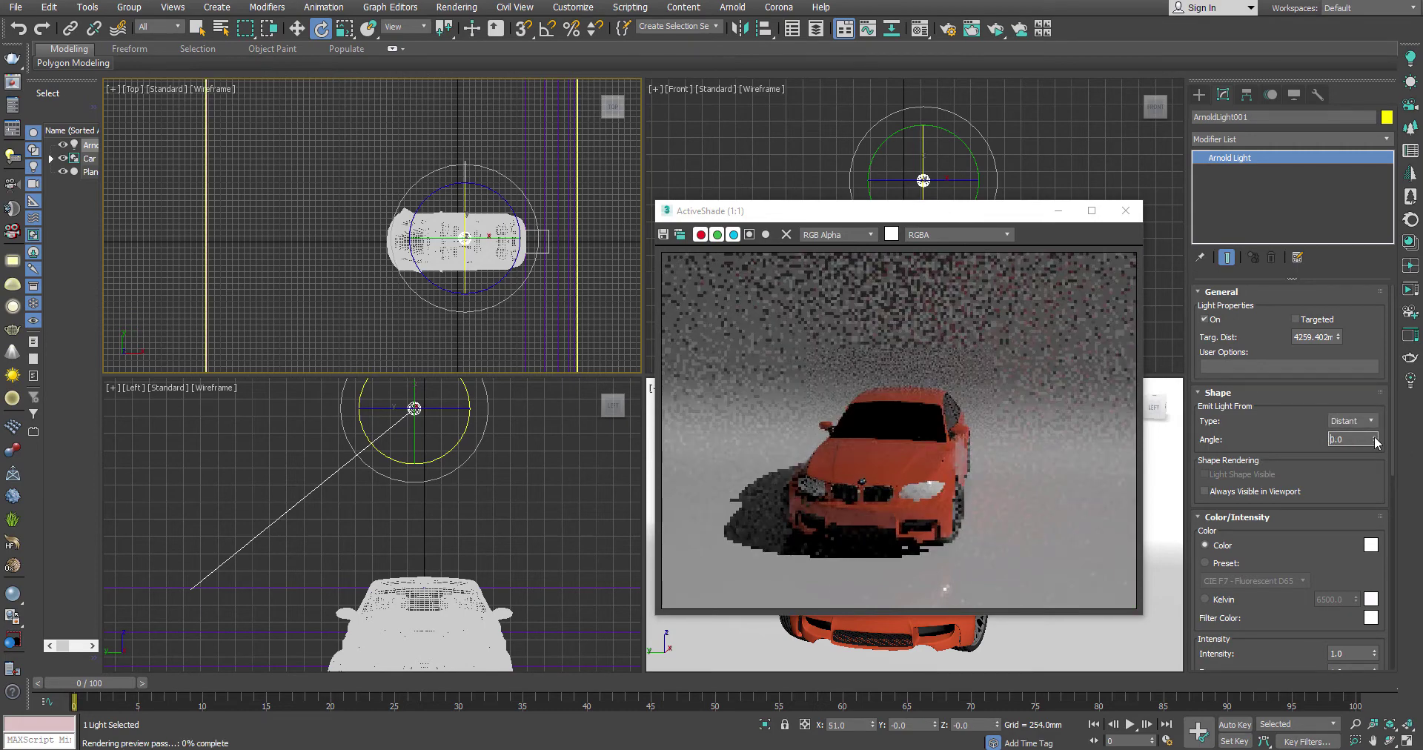
double_click(1350, 439)
text(0.5)
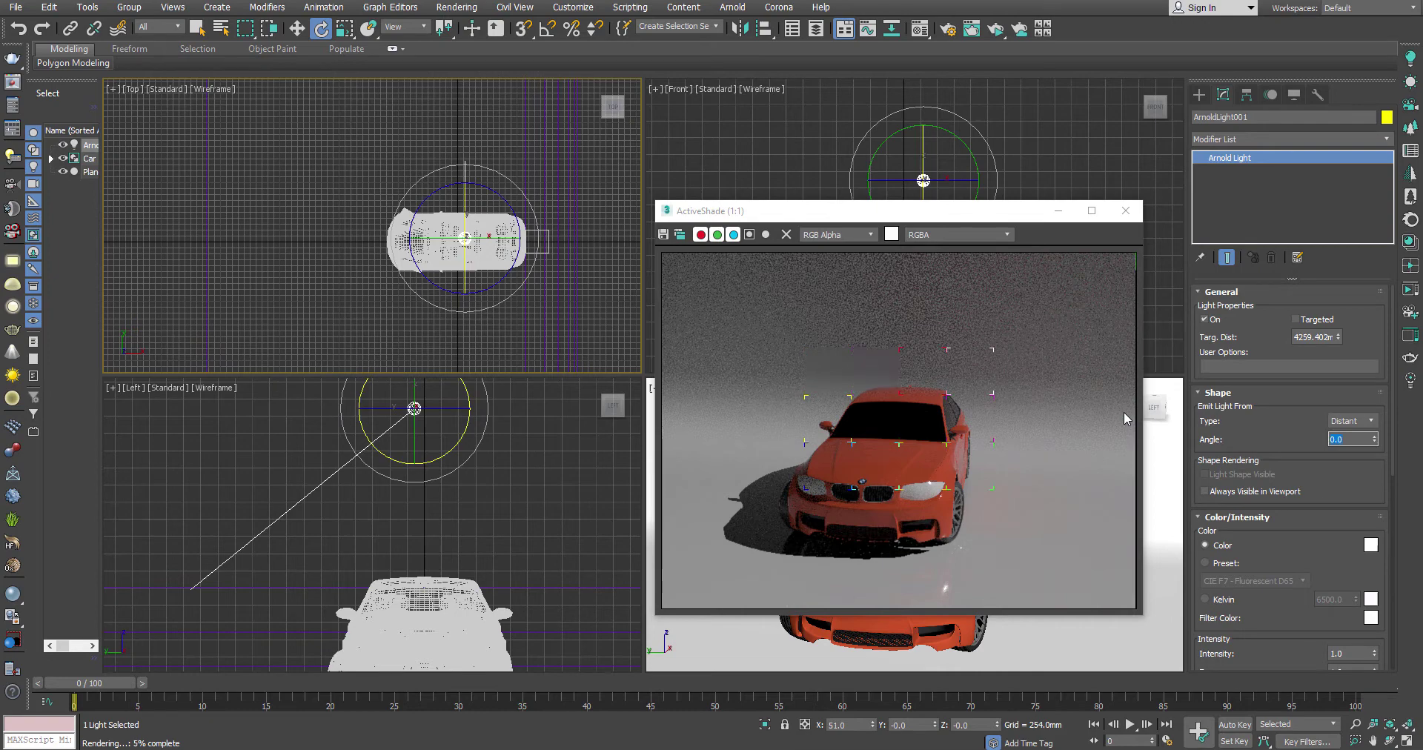
key(Return)
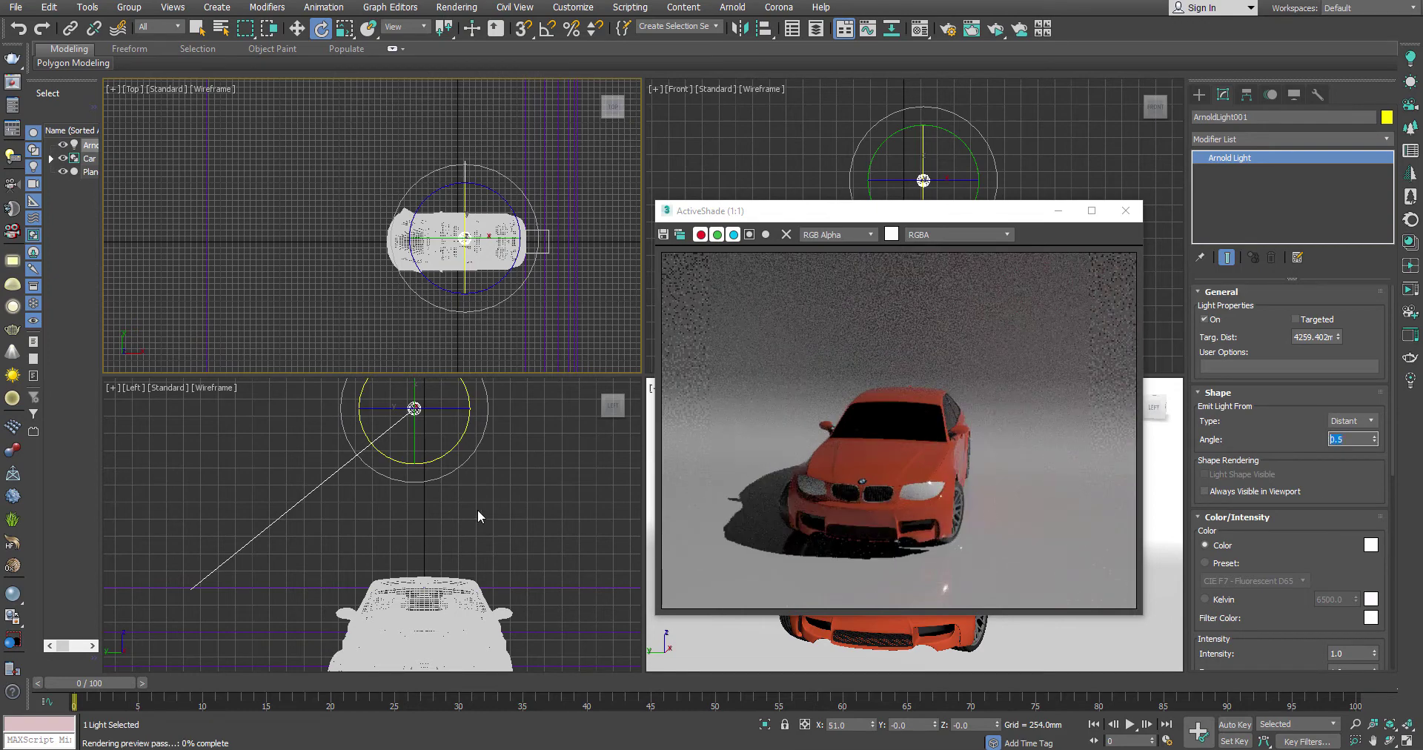
- Return the distant light to pointing straight down and turn on its Targeted option
click(454, 450)
drag(454, 450, 487, 392)
key(w)
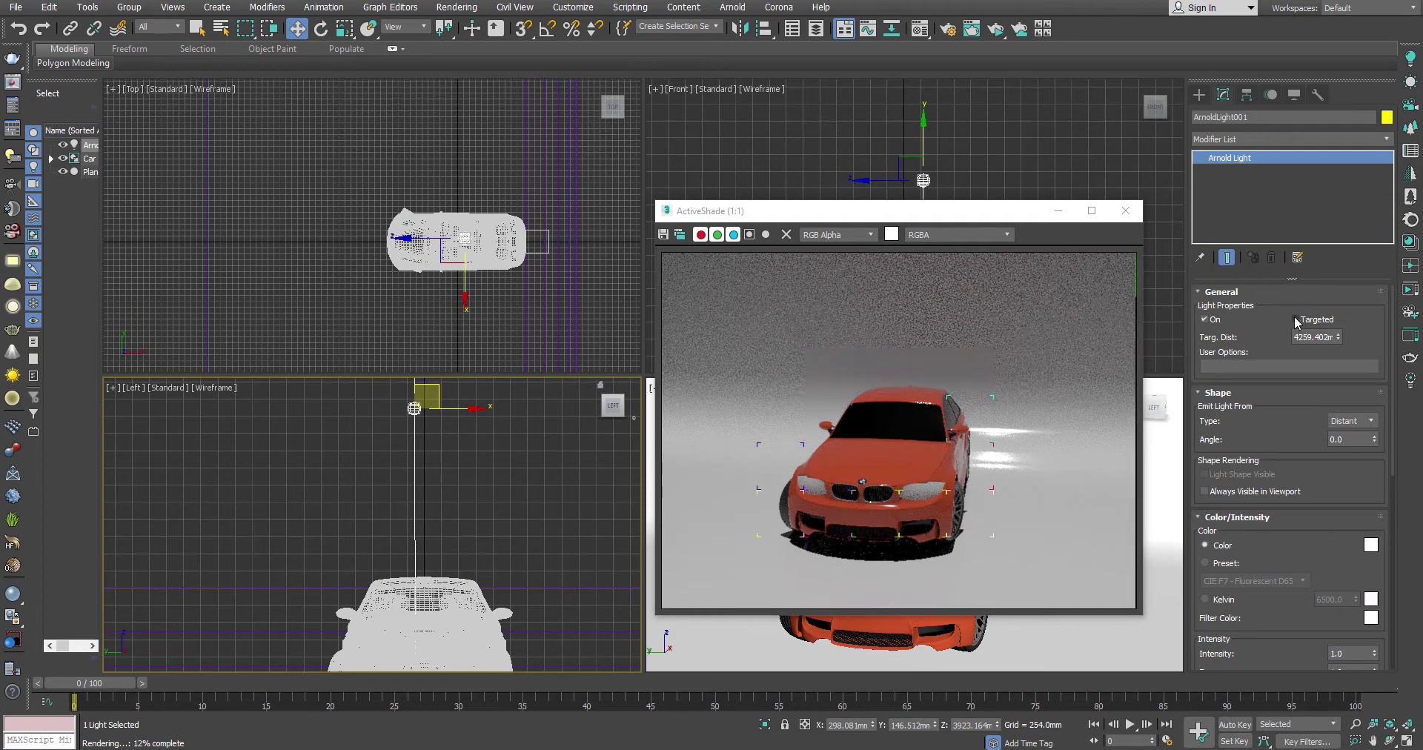
click(1296, 320)
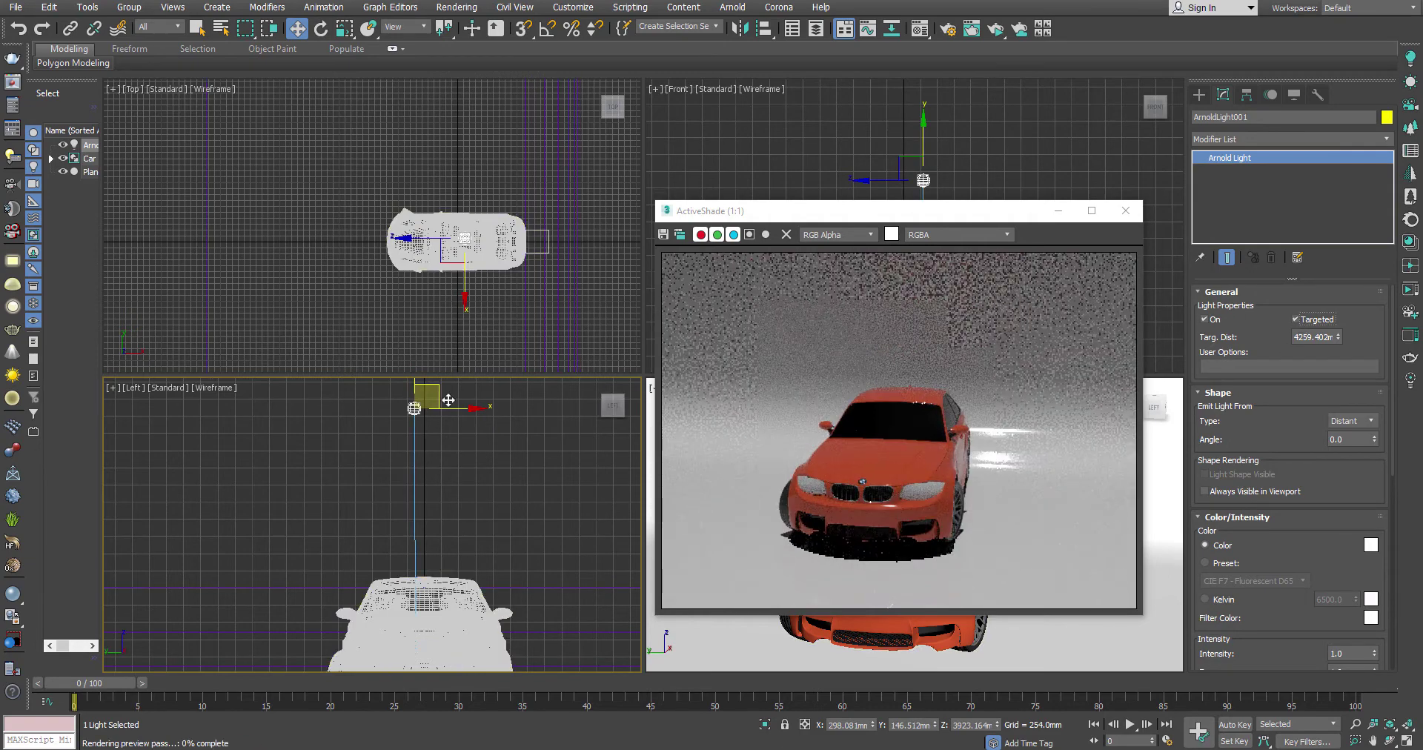
- Move the targeted light about 2366 mm to one side of the car and about 2554 mm back over it
drag(450, 403, 308, 410)
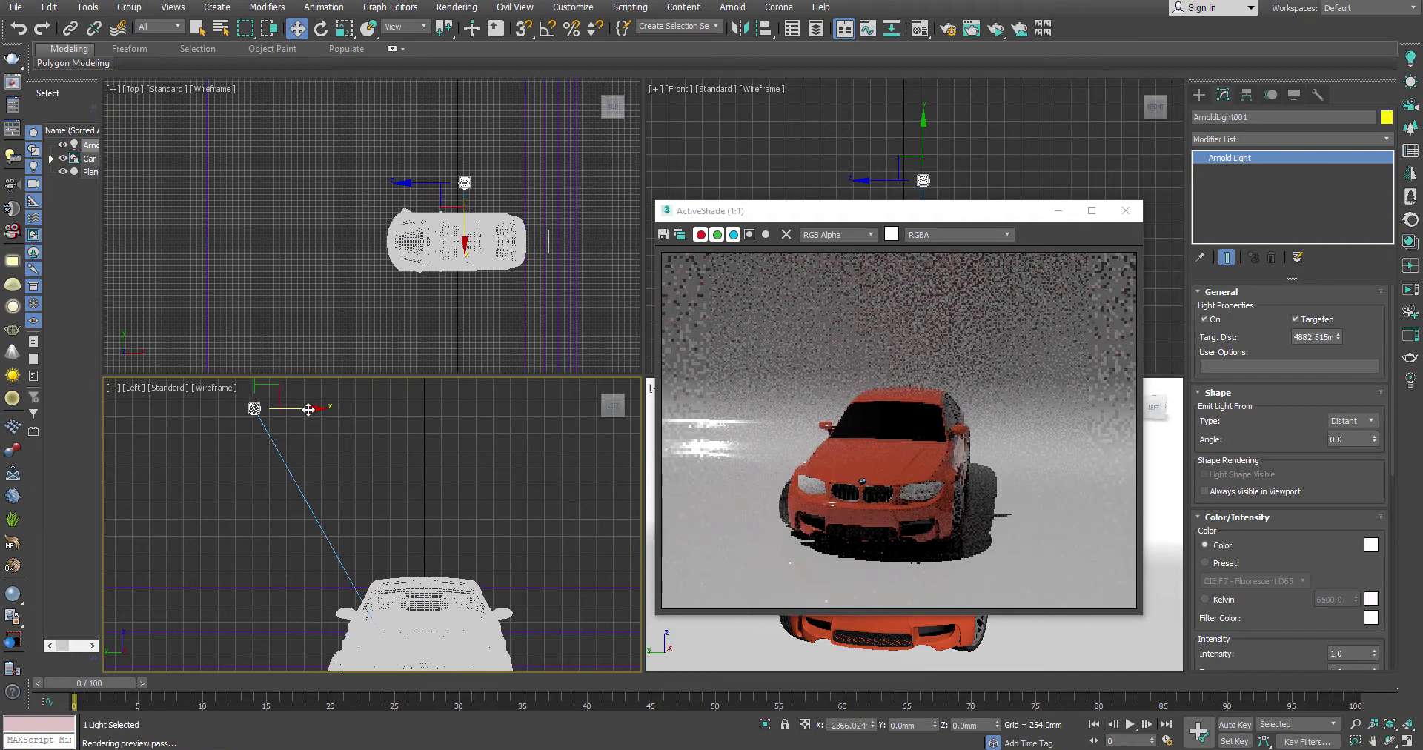
middle_drag(498, 518, 516, 425)
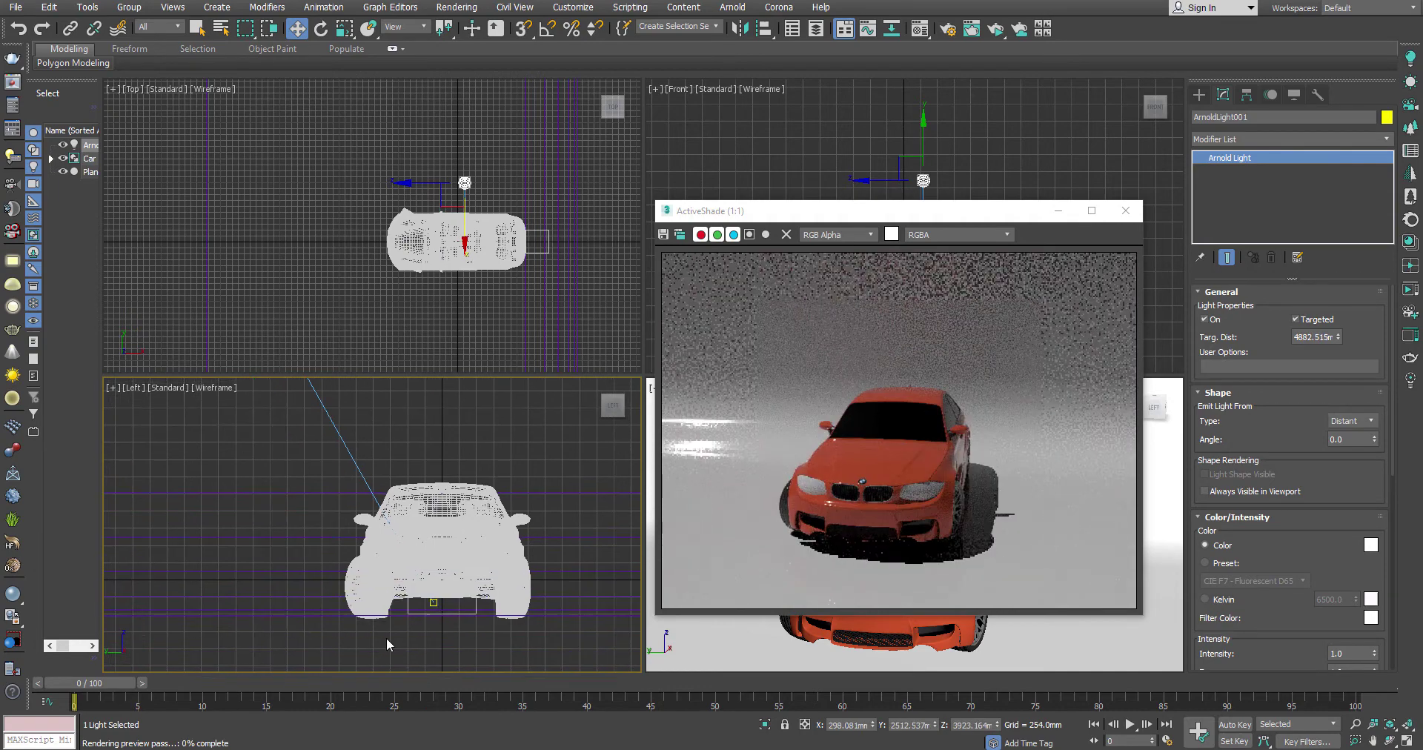
middle_drag(435, 439, 433, 534)
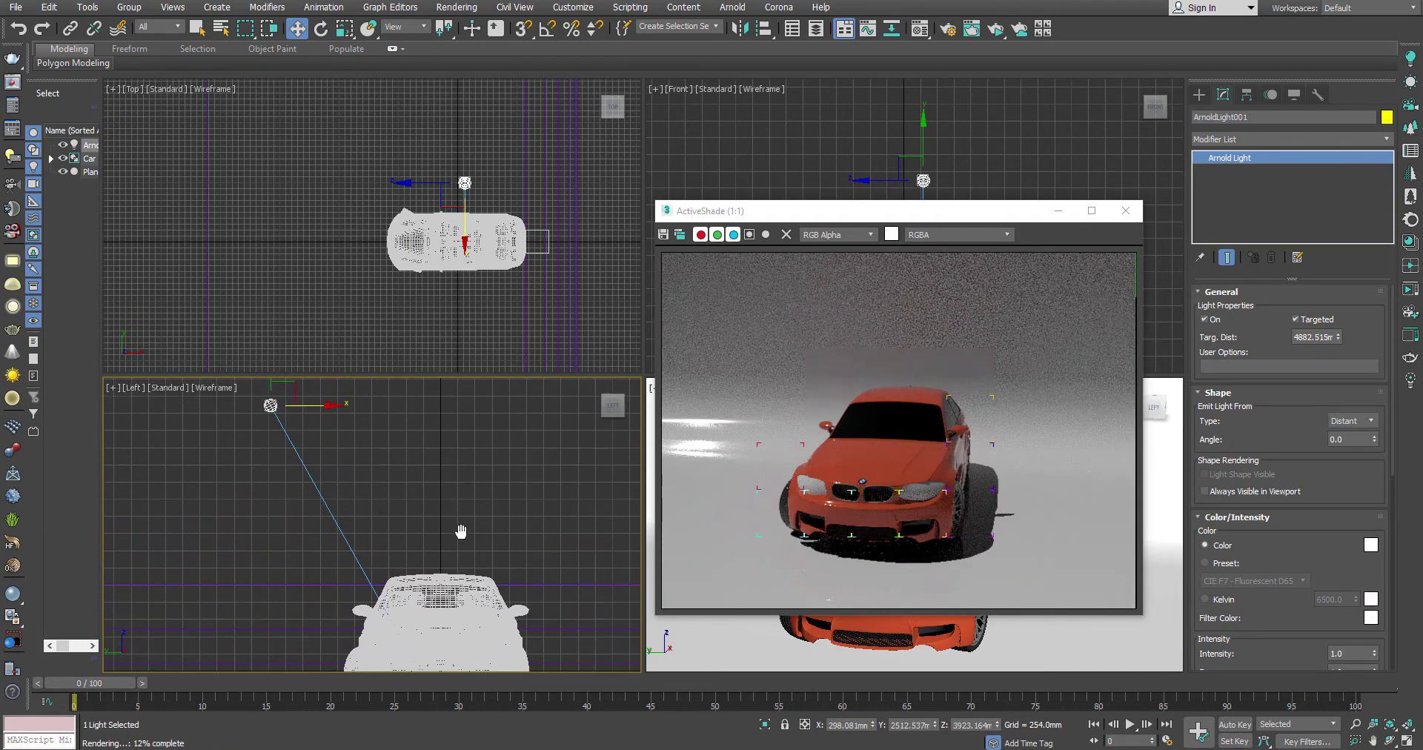
drag(330, 407, 498, 407)
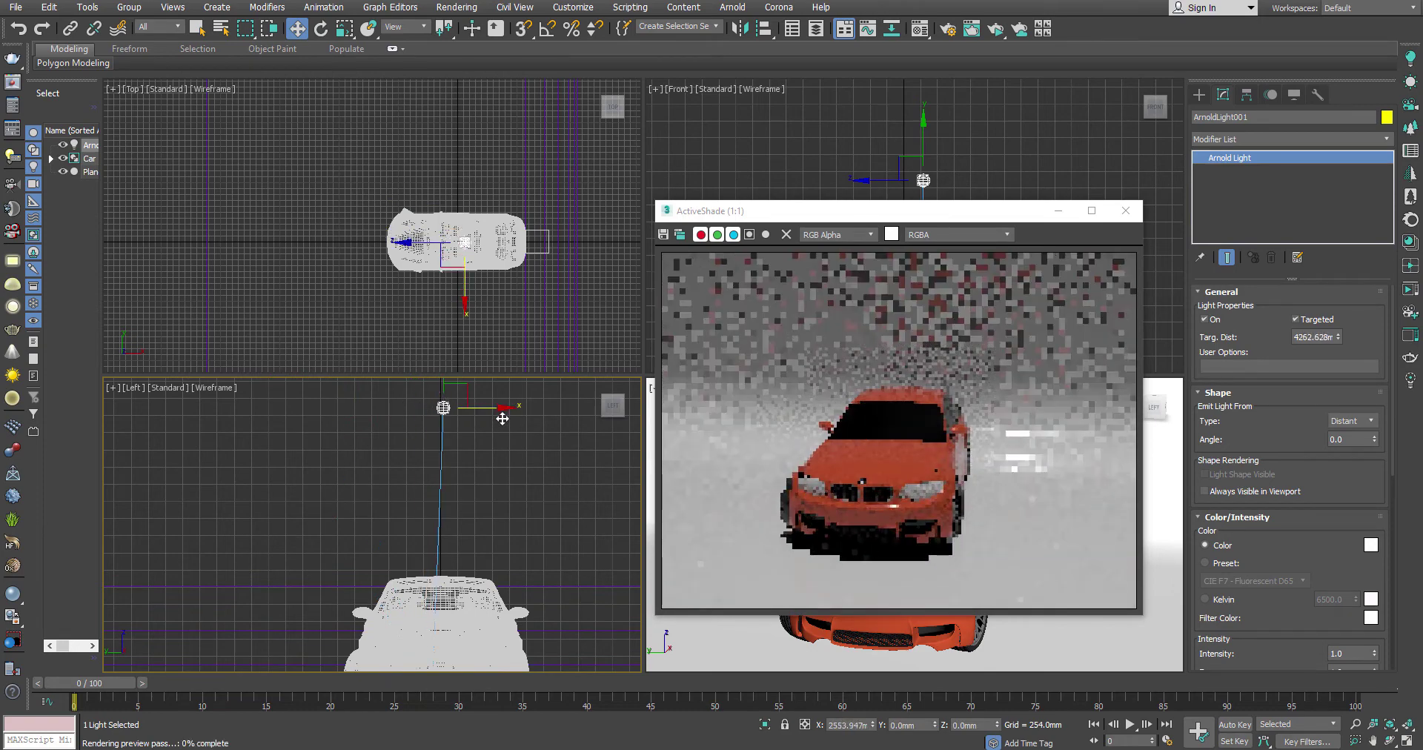
- Move the targeted light sideways to Y about 1678 mm and back above the car to Y about 111 mm
drag(405, 407, 380, 407)
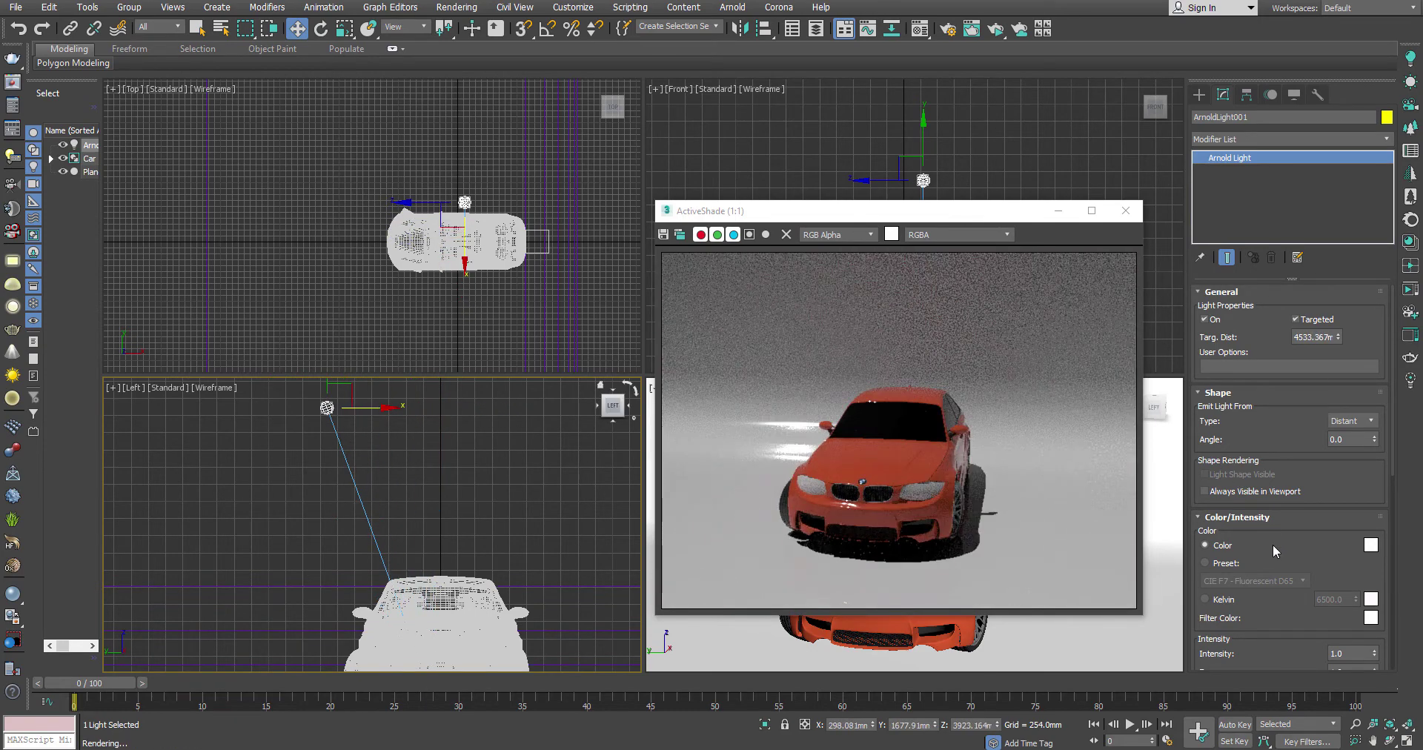
drag(379, 407, 486, 408)
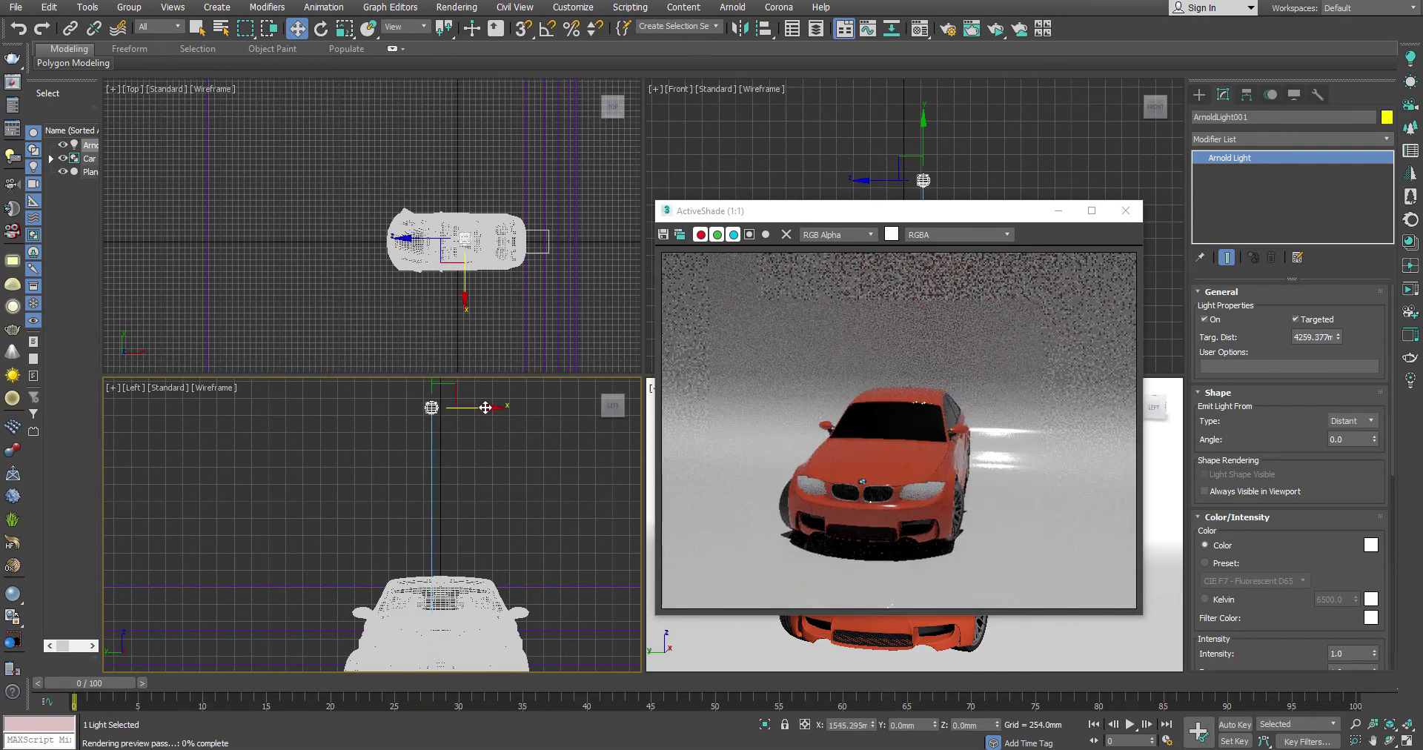
- Change the light's type from Distant to Skydome and move the ActiveShade window clear of the perspective view
click(1352, 420)
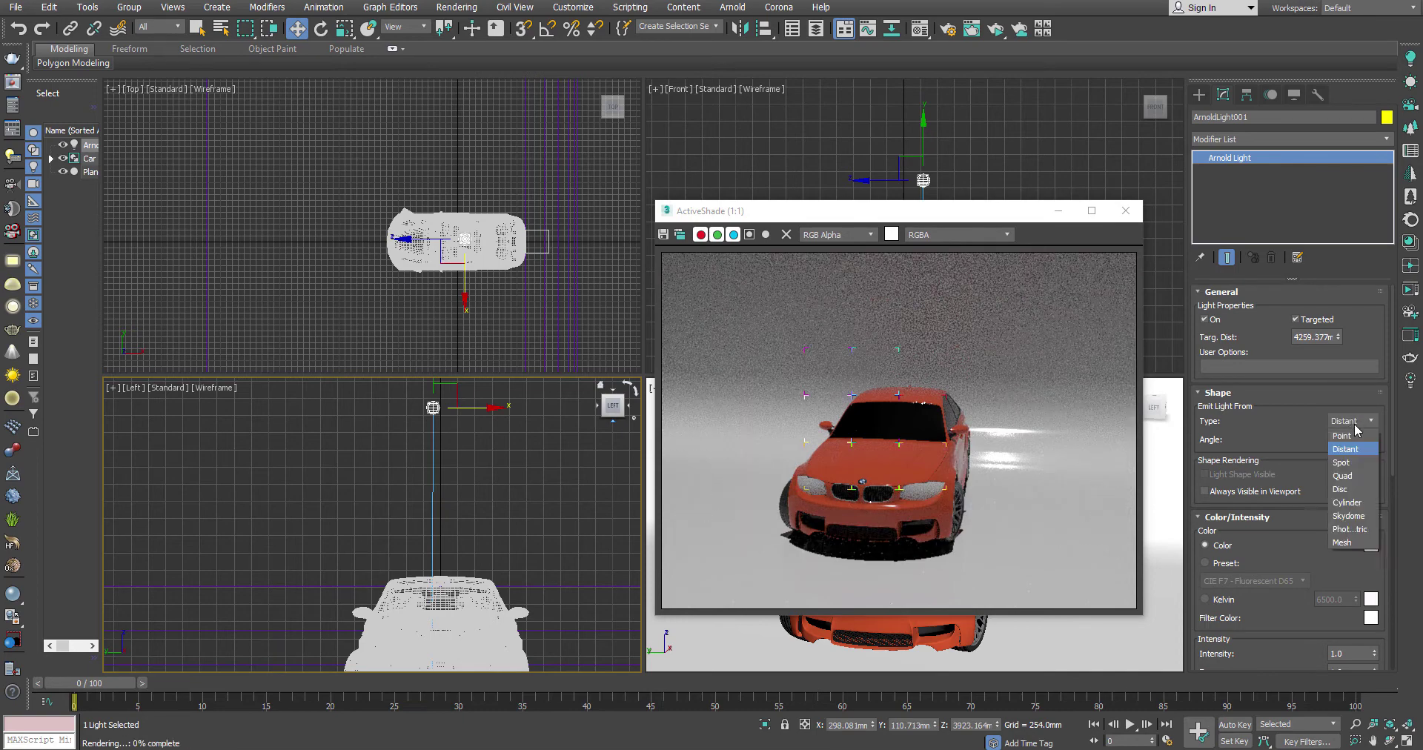
click(1362, 516)
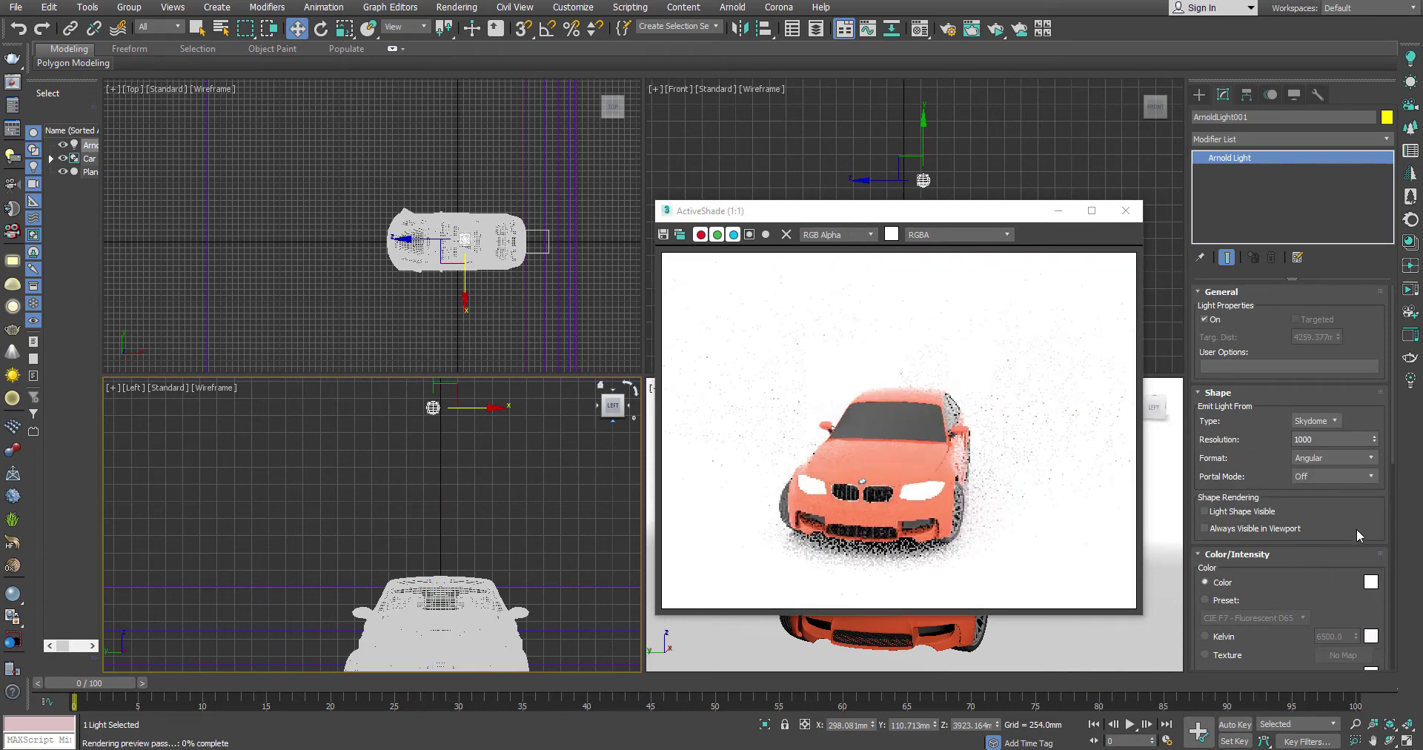
drag(915, 211, 567, 102)
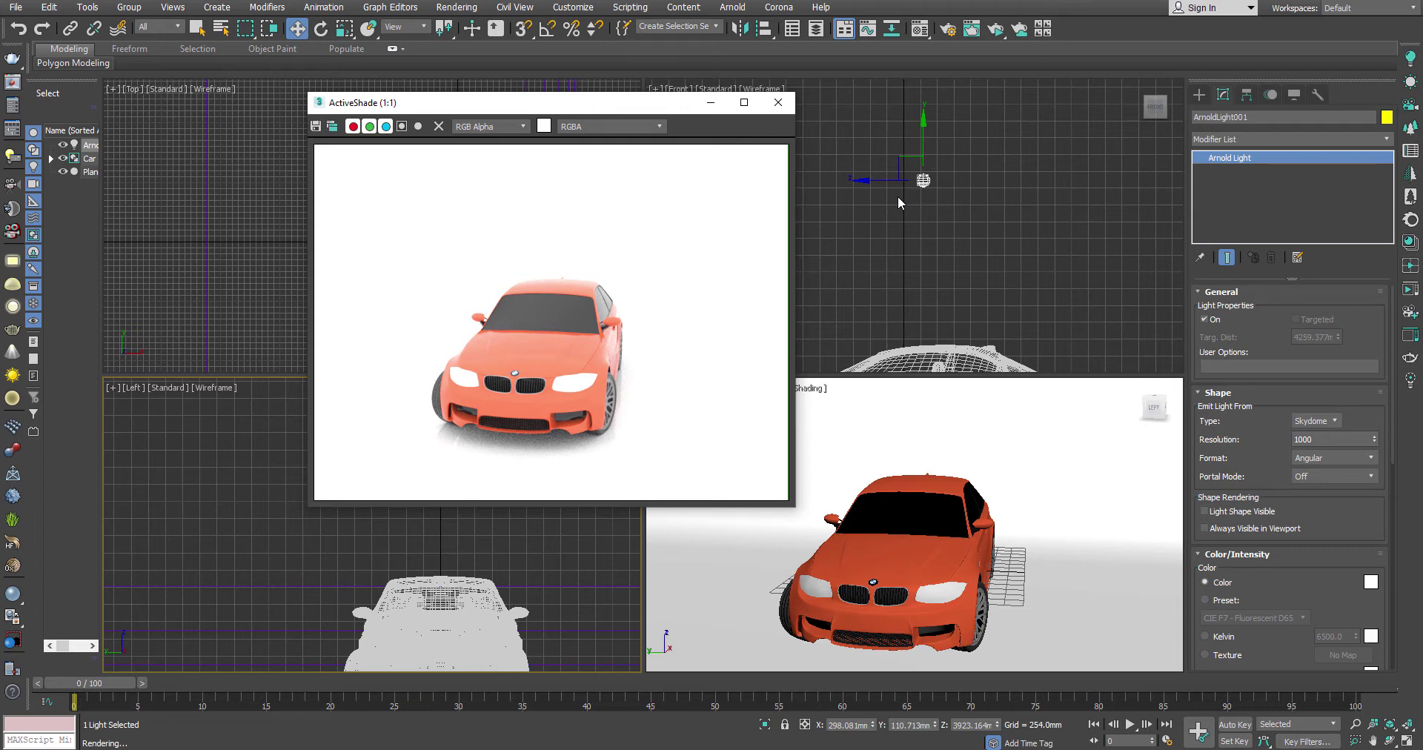
- Set the skydome light's exposure to 0.5
click(1333, 500)
drag(1333, 501, 1333, 441)
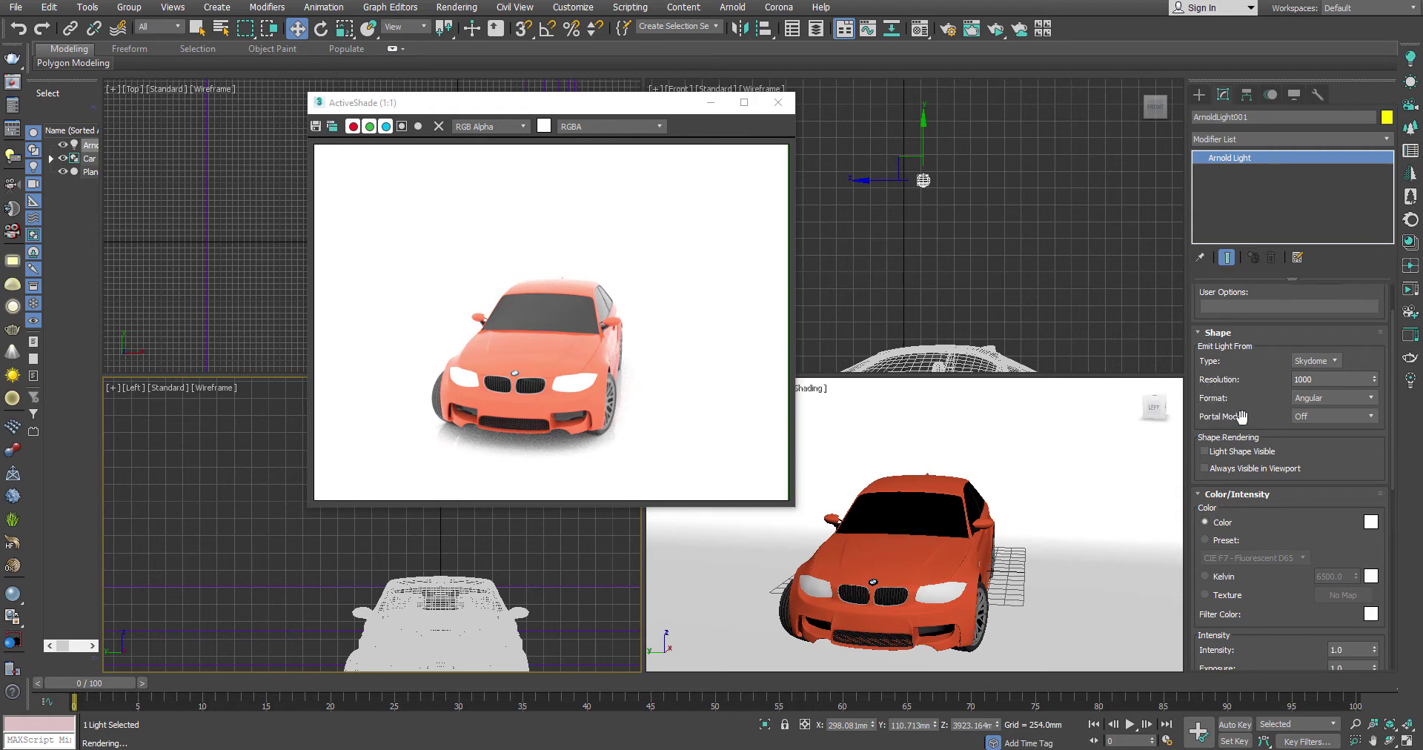
mouse_move(1238, 379)
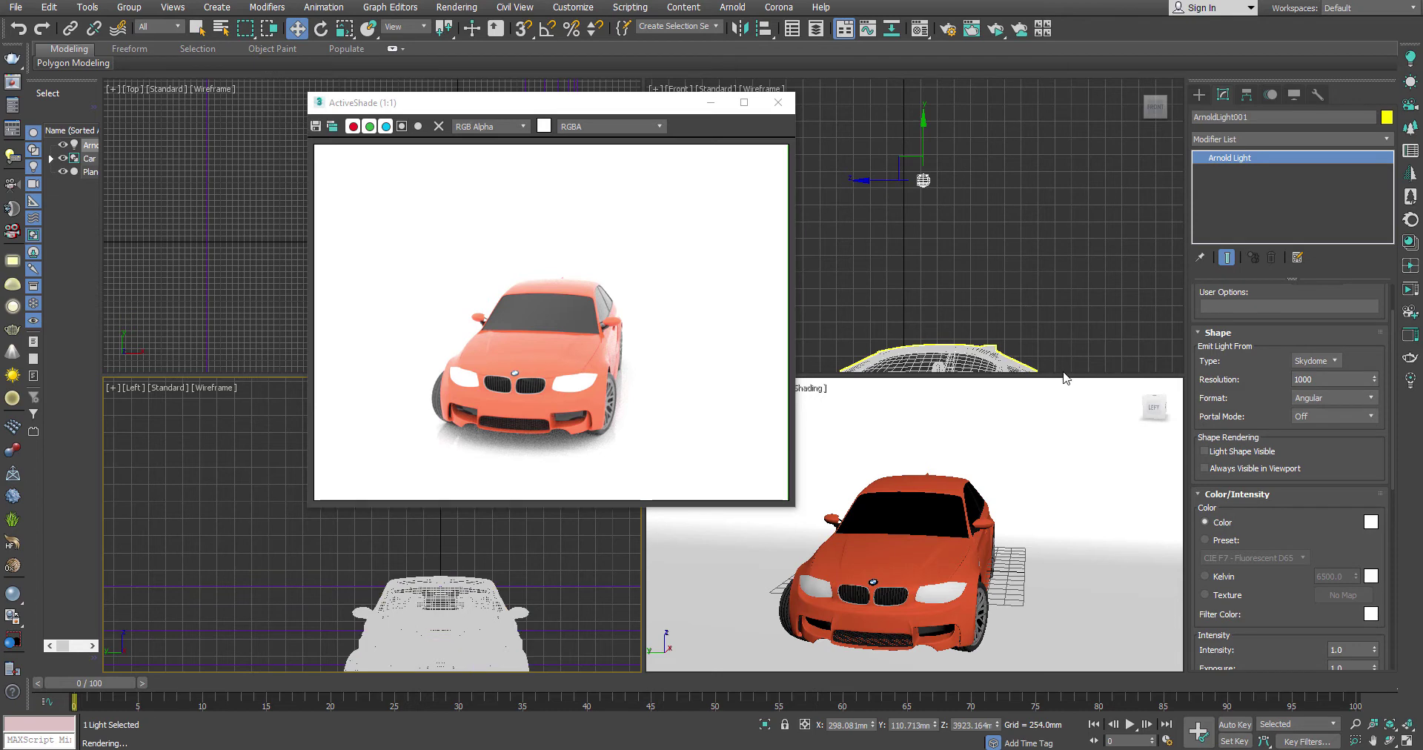
click(1333, 380)
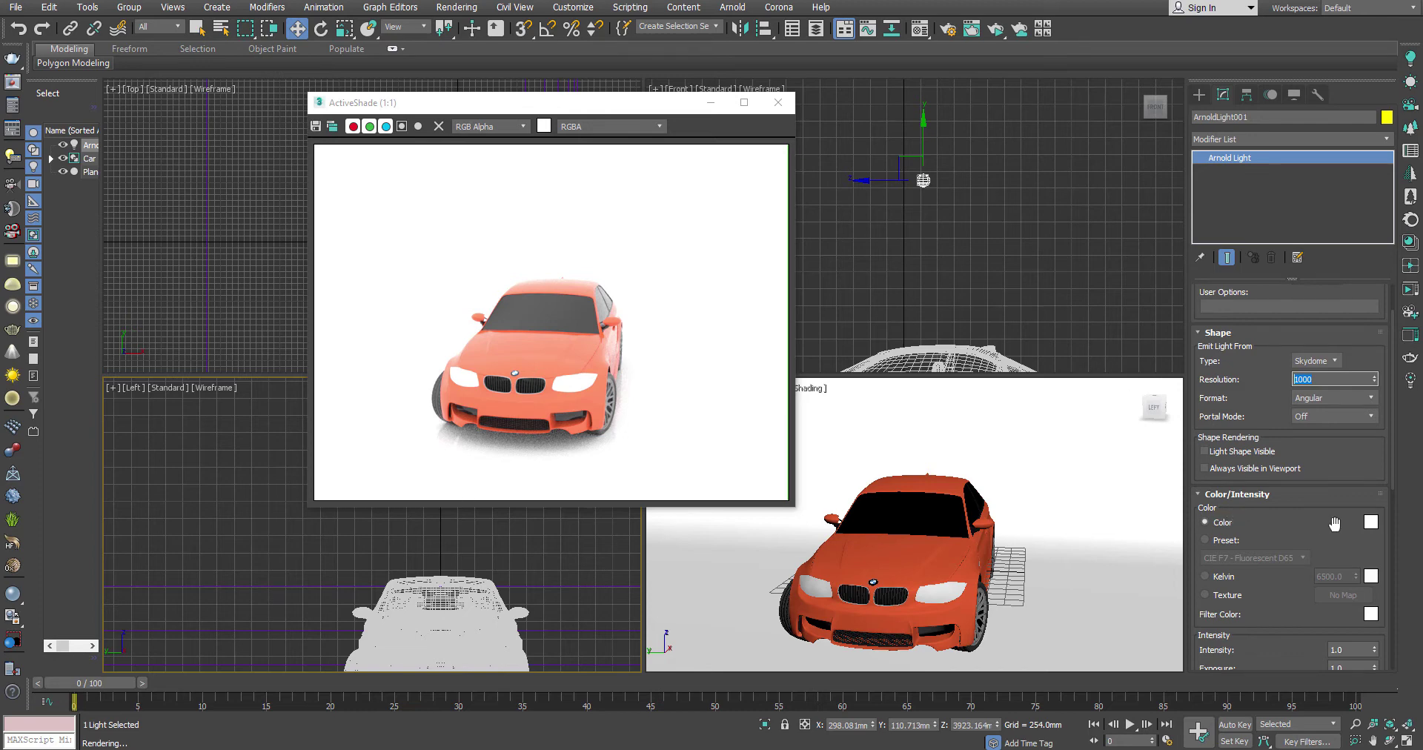
drag(1319, 520, 1323, 379)
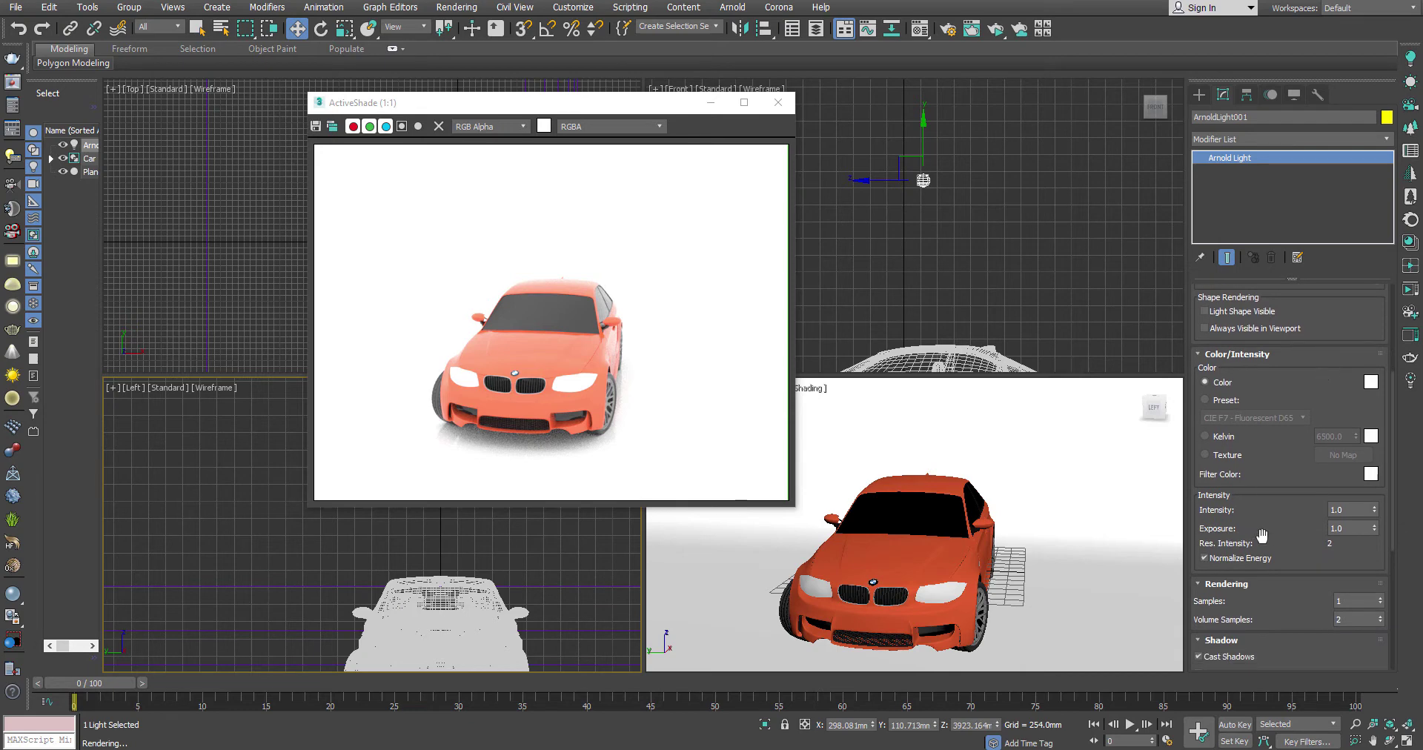
click(1338, 531)
text(0.5)
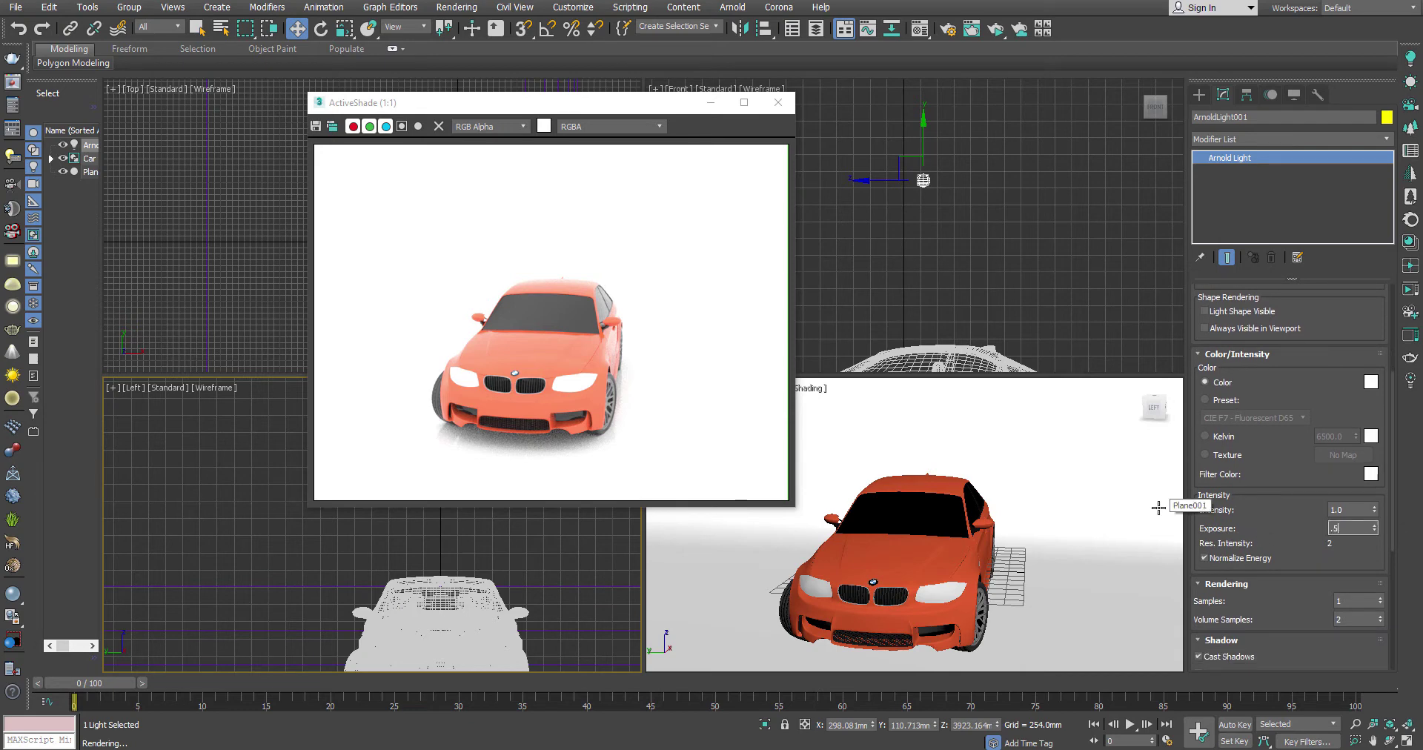
key(Return)
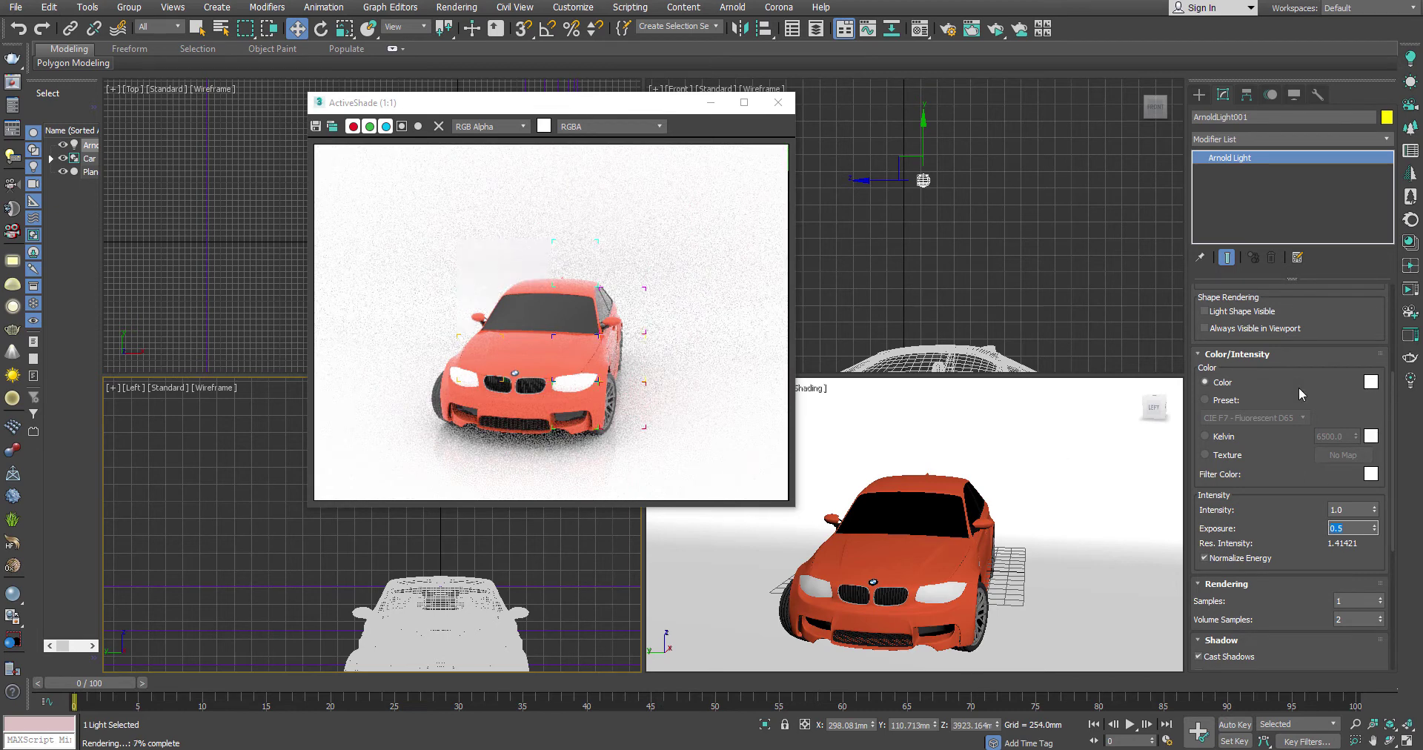
drag(1318, 367, 1317, 567)
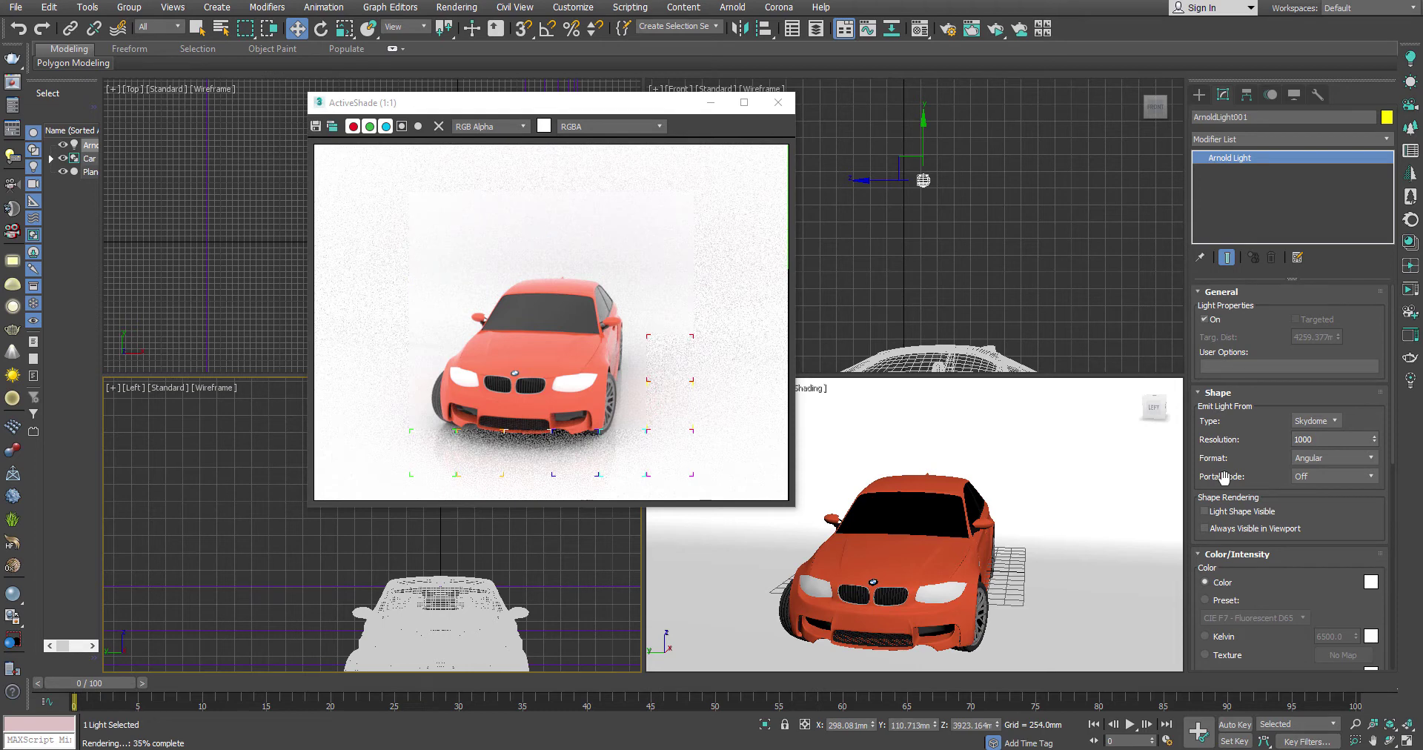
click(1335, 460)
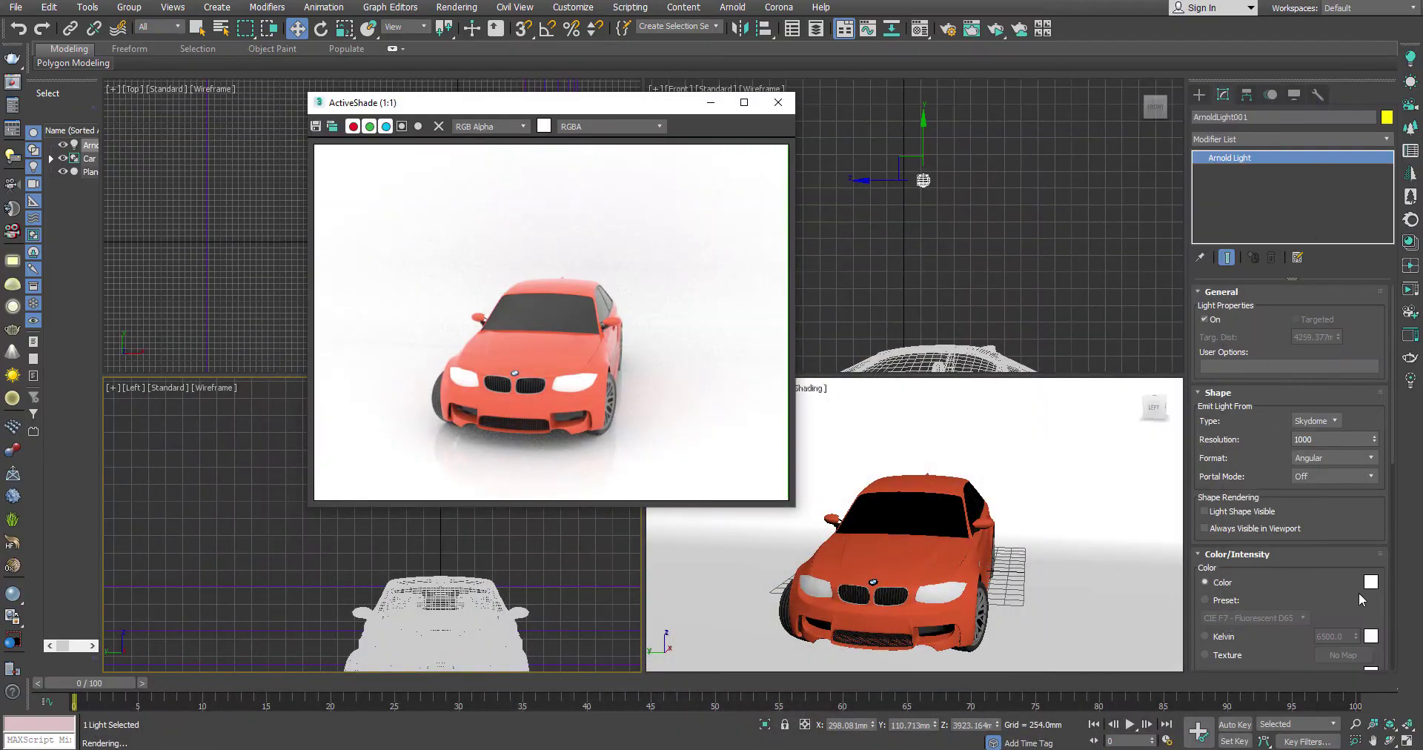
click(1323, 457)
click(1213, 472)
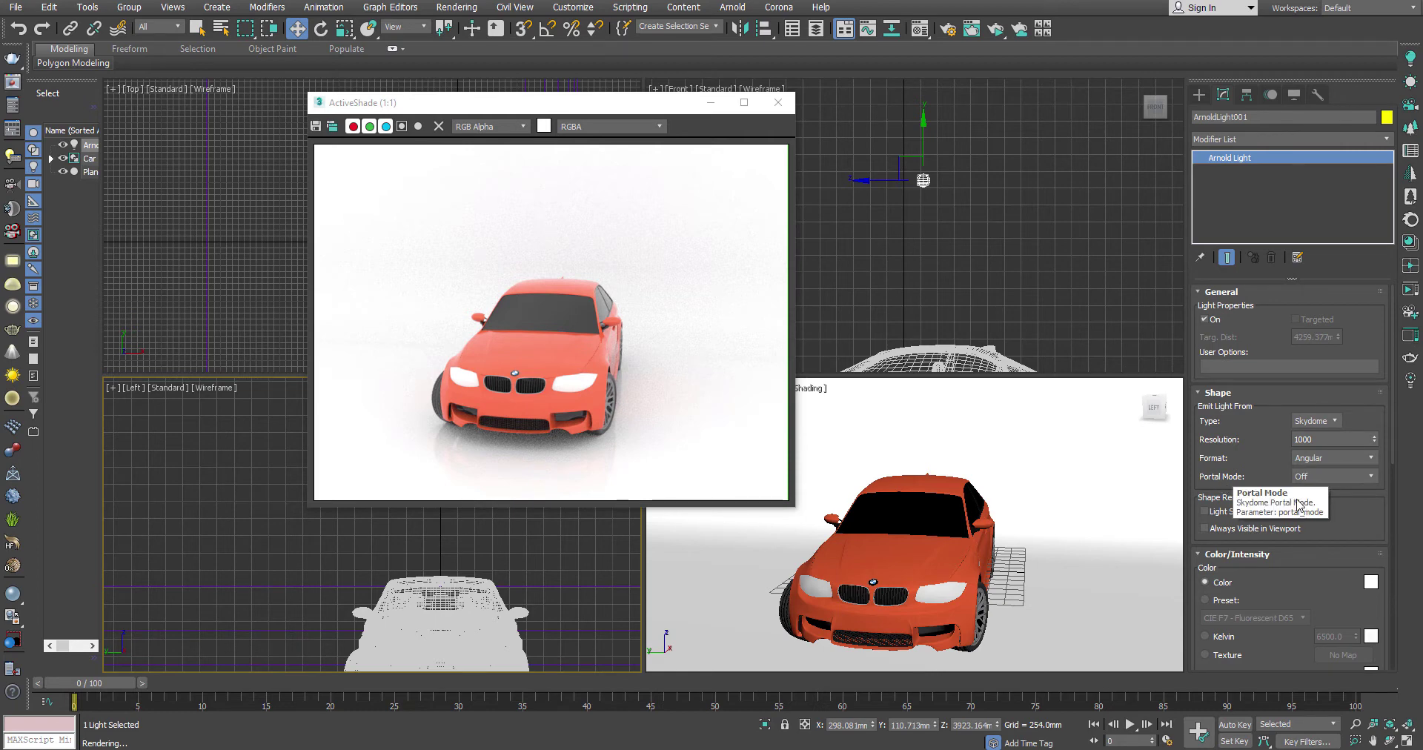
- Uncover the Top view and place a second Arnold light on the ground just in front of the car
click(1198, 94)
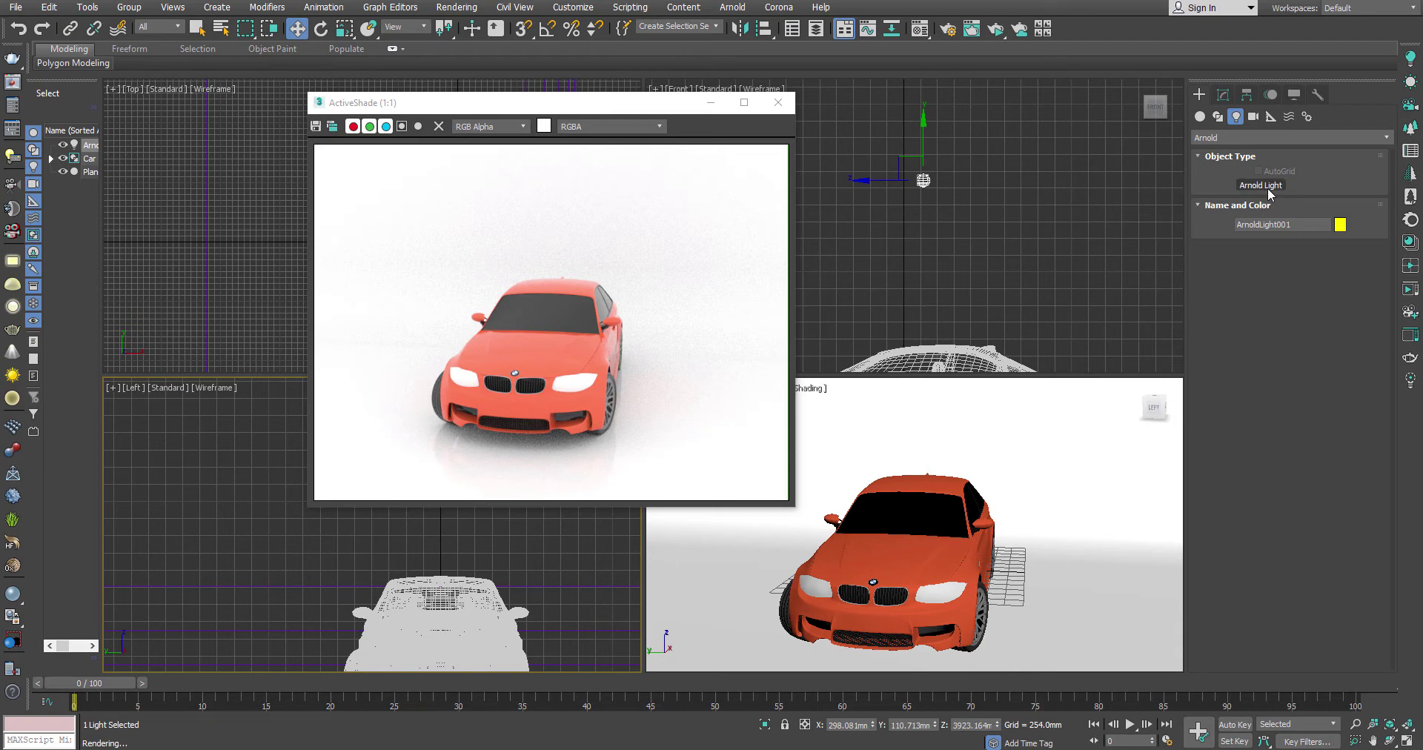
click(1260, 186)
drag(593, 108, 1002, 104)
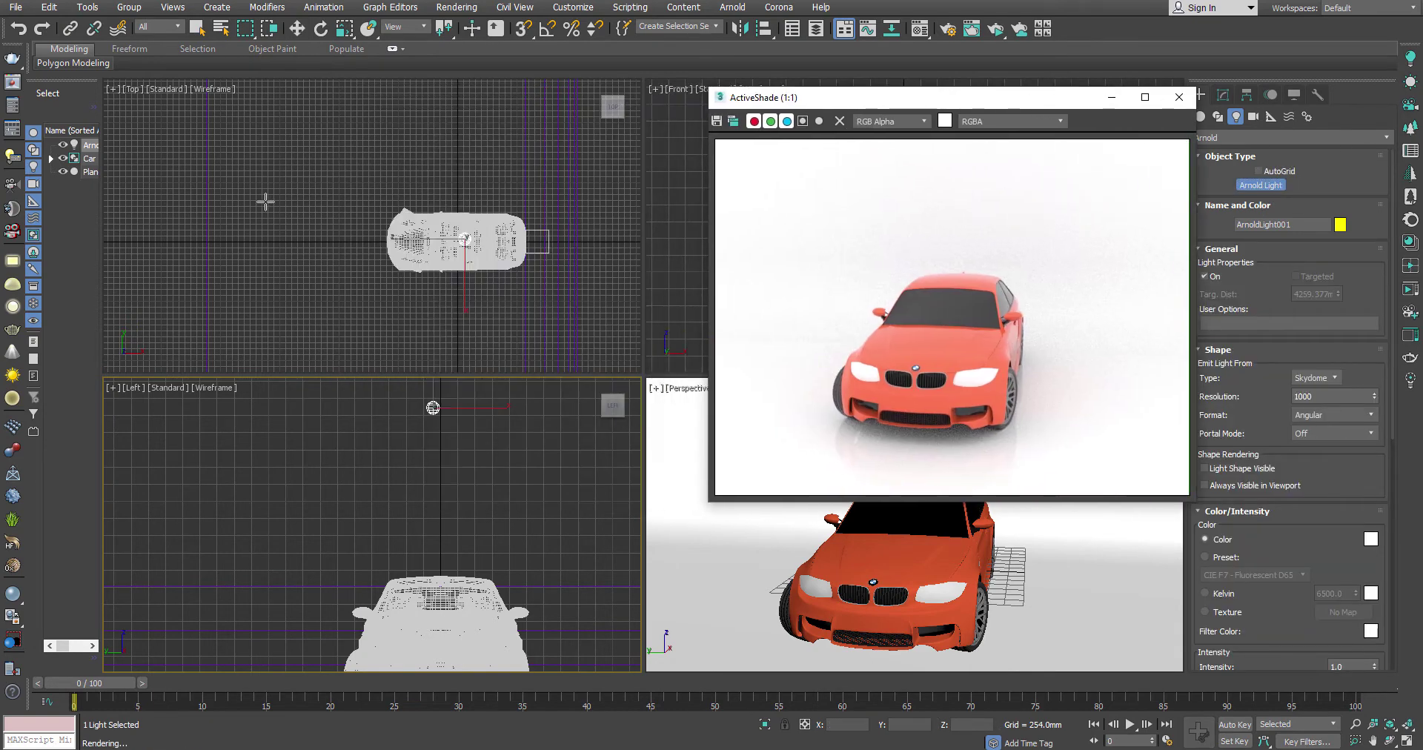
click(353, 240)
key(w)
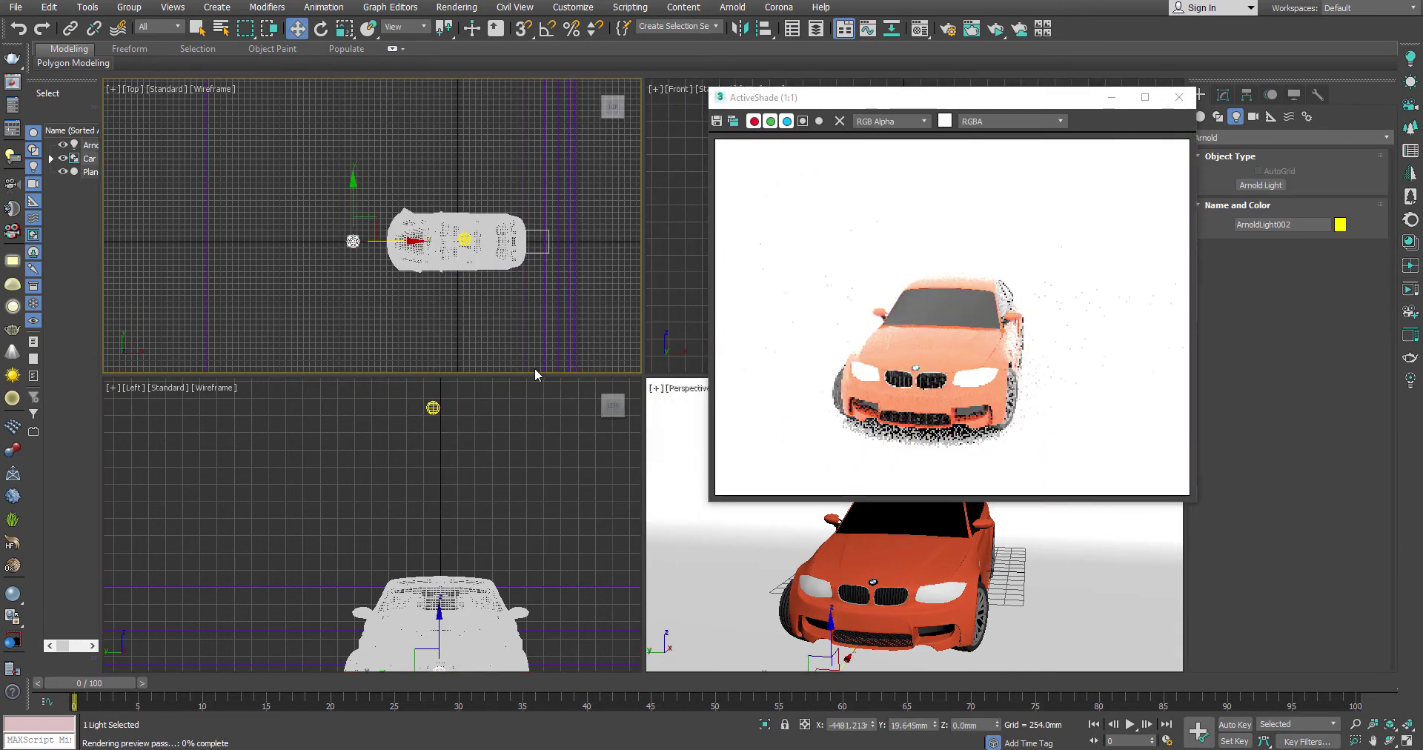
- Change the second light's type to Quad
click(1223, 95)
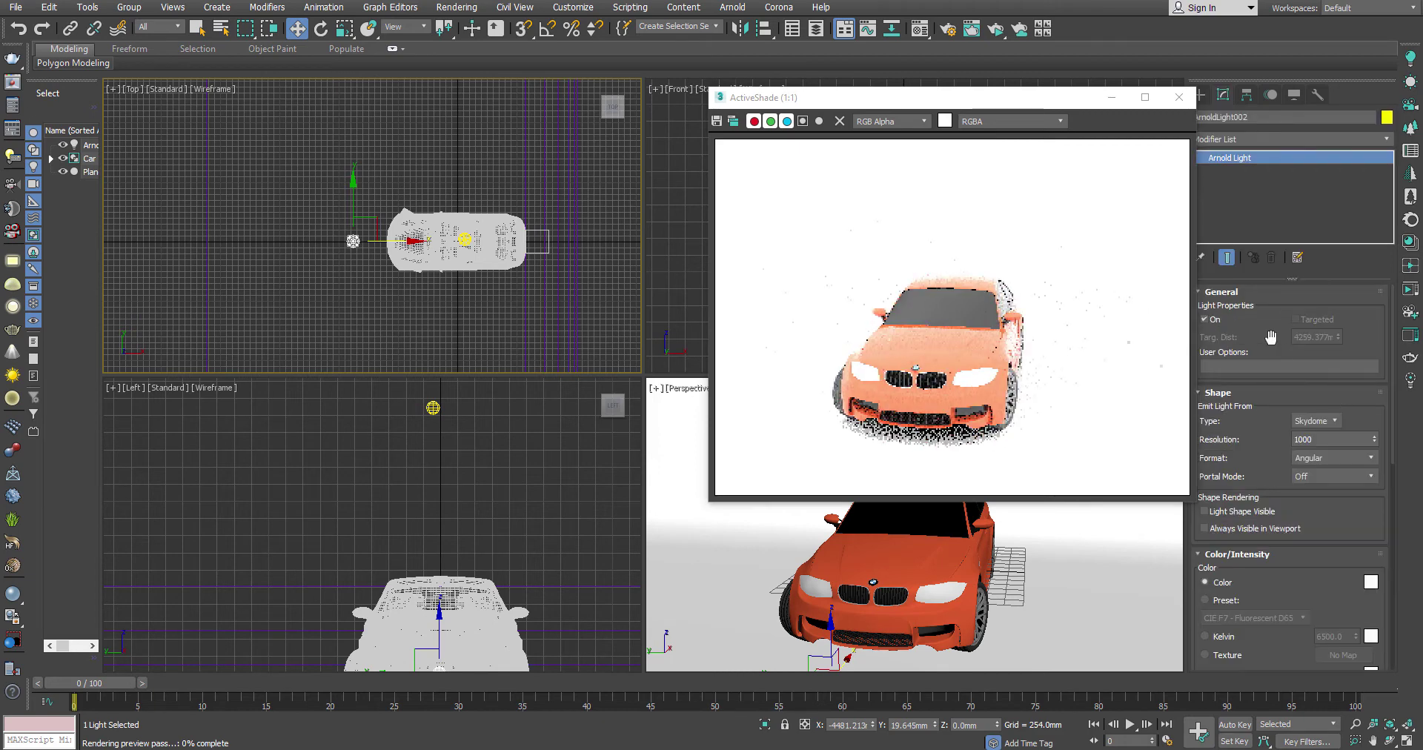
click(1310, 421)
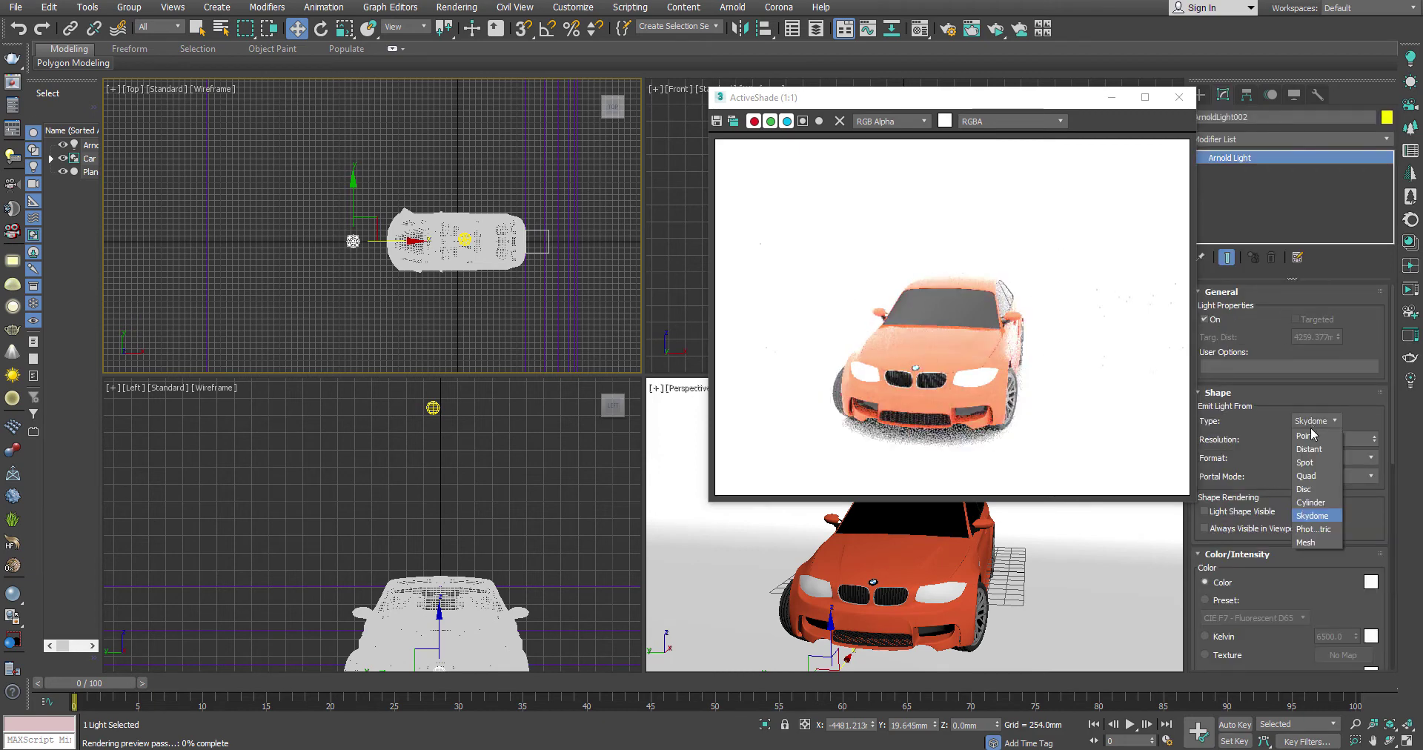
click(1312, 476)
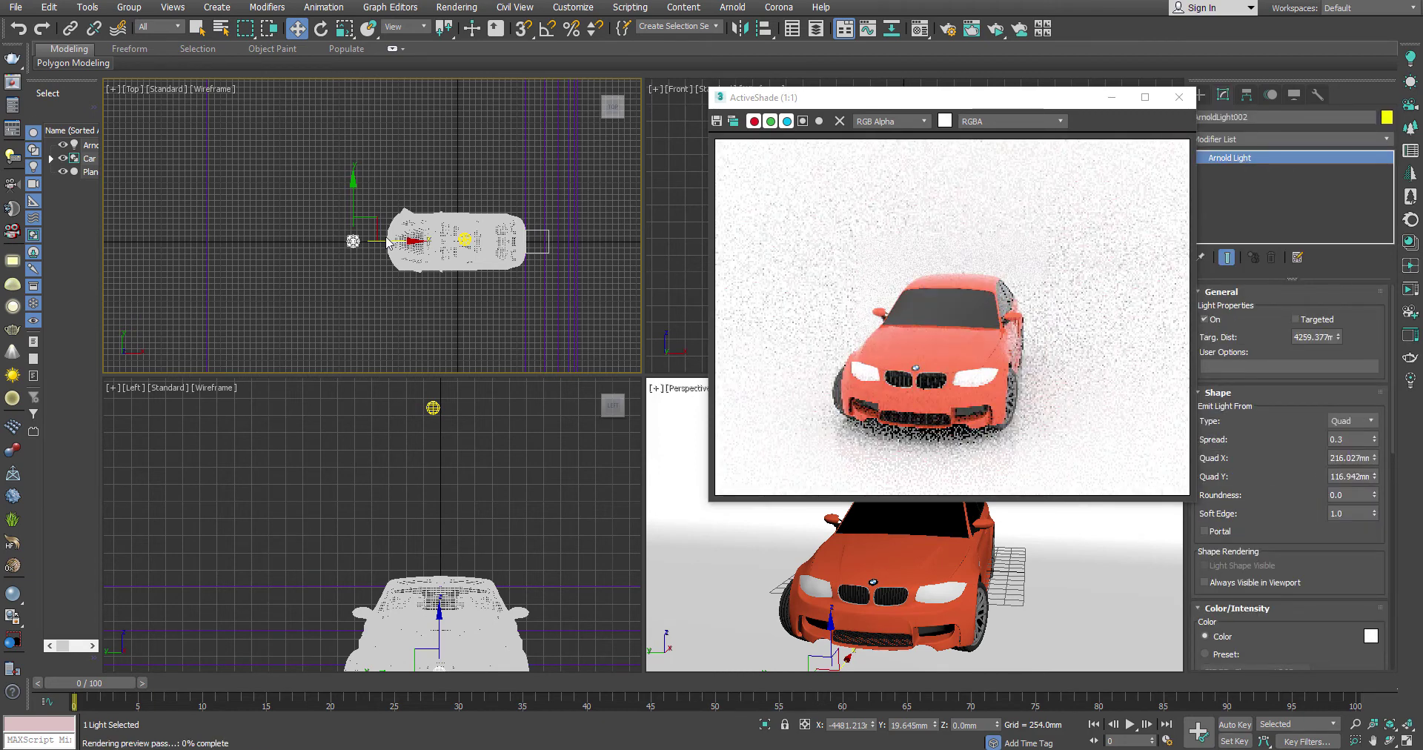
- Raise the quad light to a height of about 3258 mm in the Left view
right_click(367, 218)
click(323, 285)
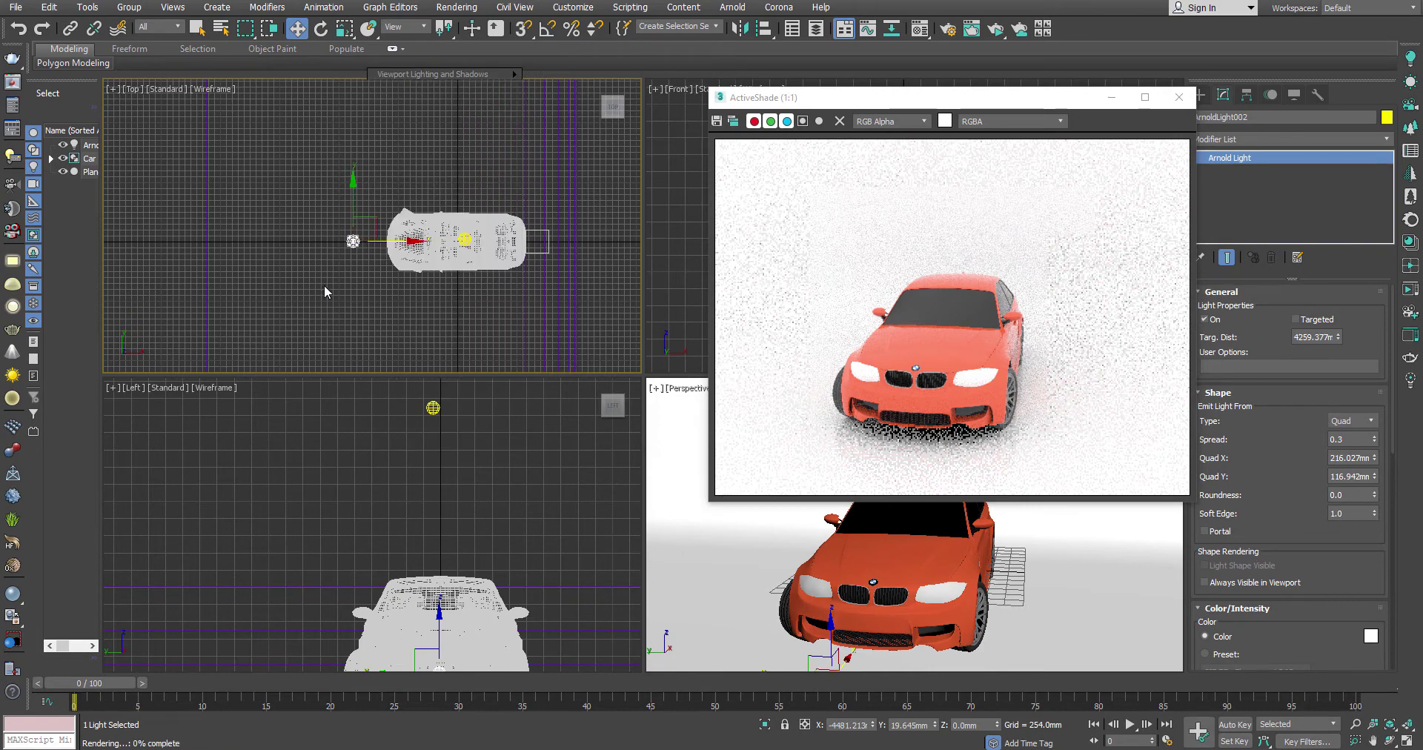
click(438, 622)
drag(439, 622, 466, 414)
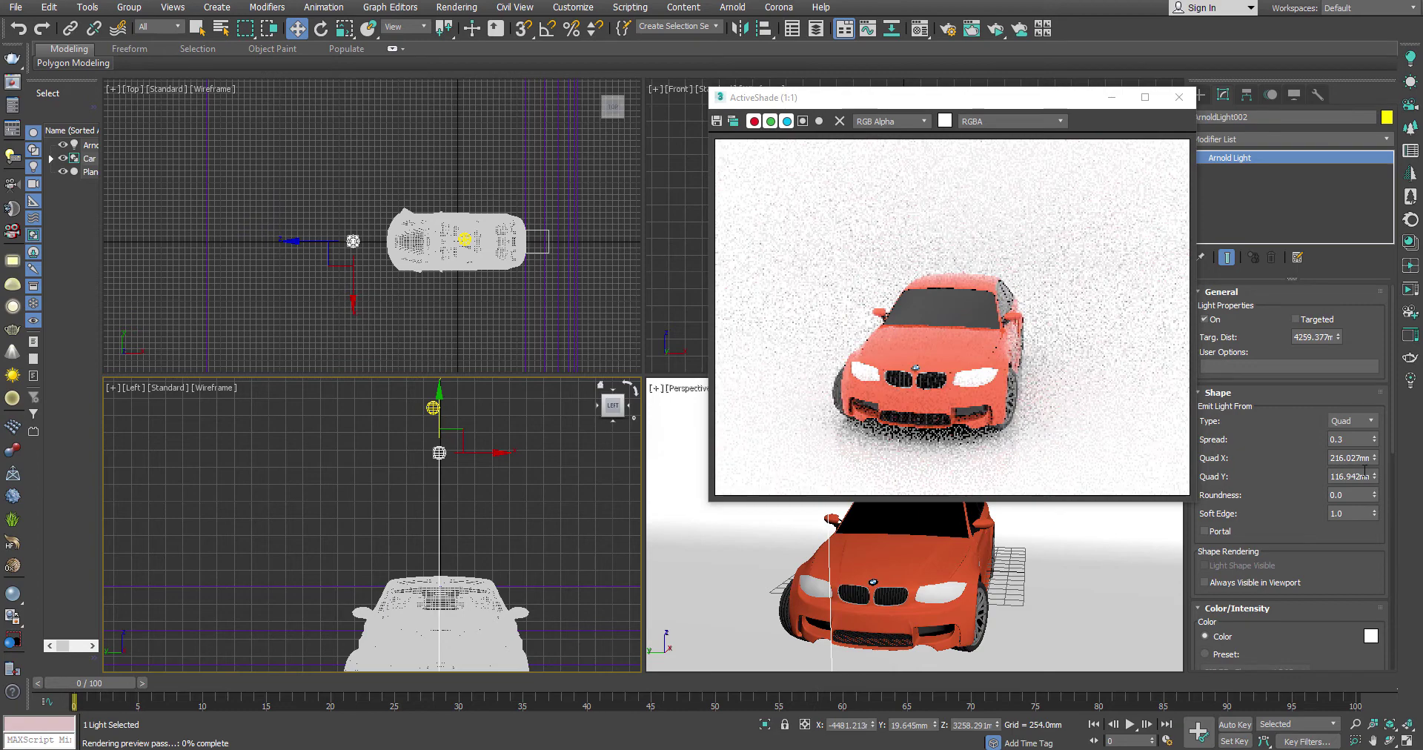
- Enlarge the quad light to about 2620 by 2571 mm and move it over the car's front half at X about -959 mm
drag(1374, 458, 1350, 167)
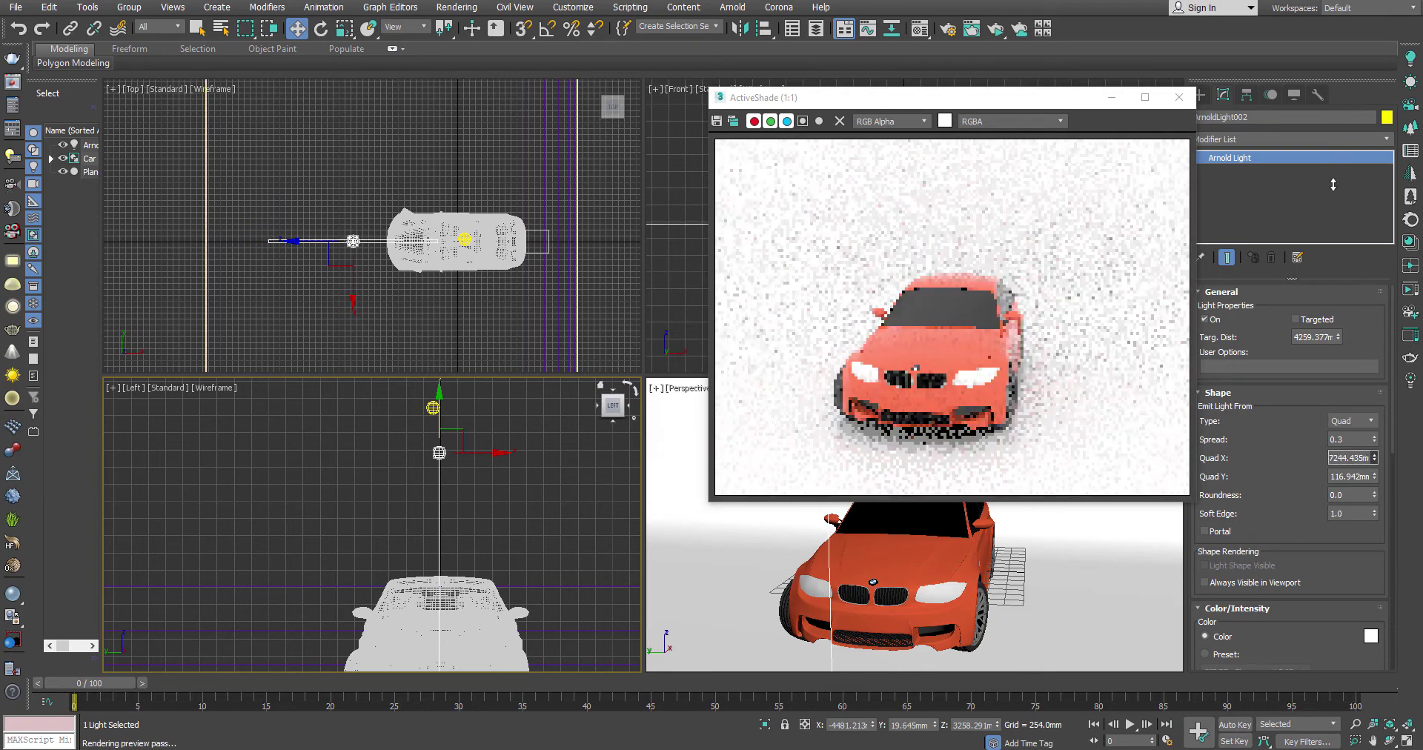
drag(1374, 477, 1343, 177)
right_click(413, 311)
drag(409, 241, 489, 245)
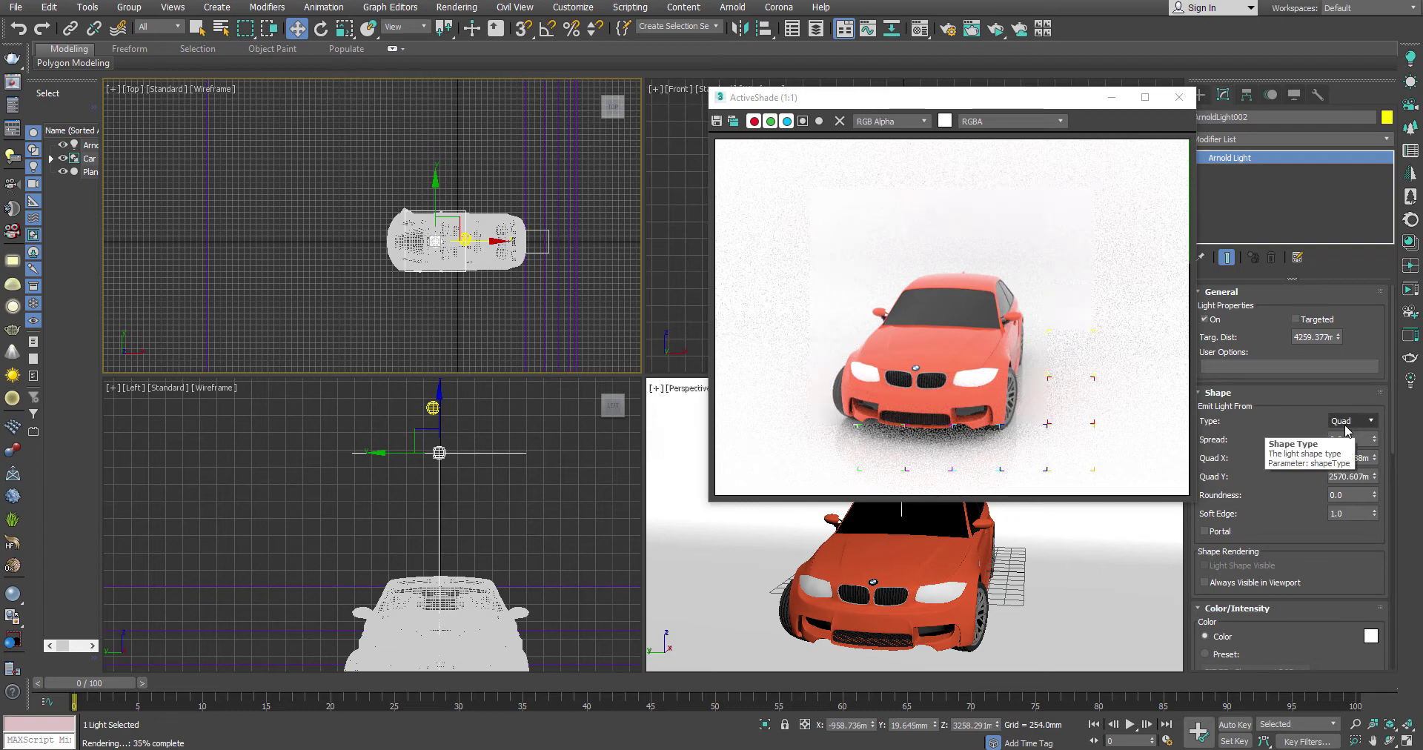
- Make the quad light a portal and set the skydome light's Portal Mode to Interior Only
click(1205, 531)
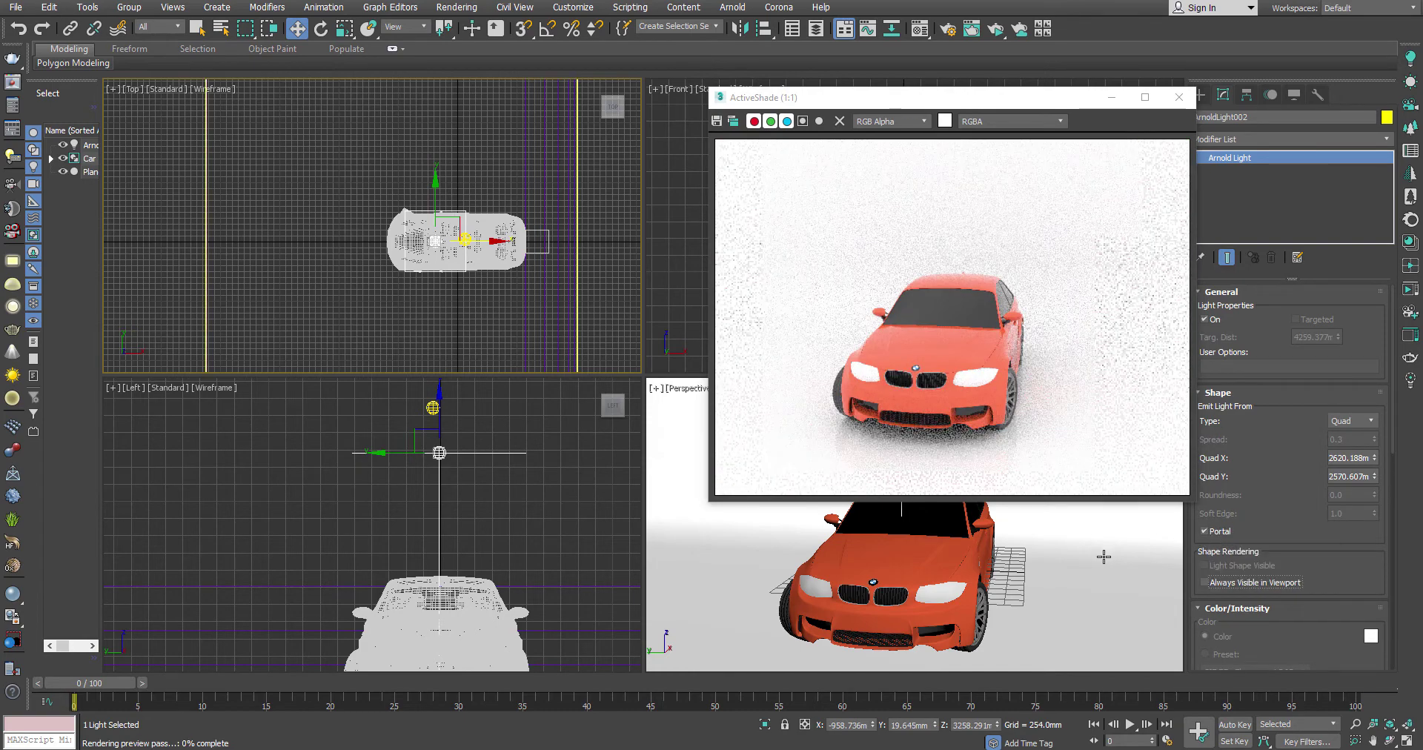
click(431, 407)
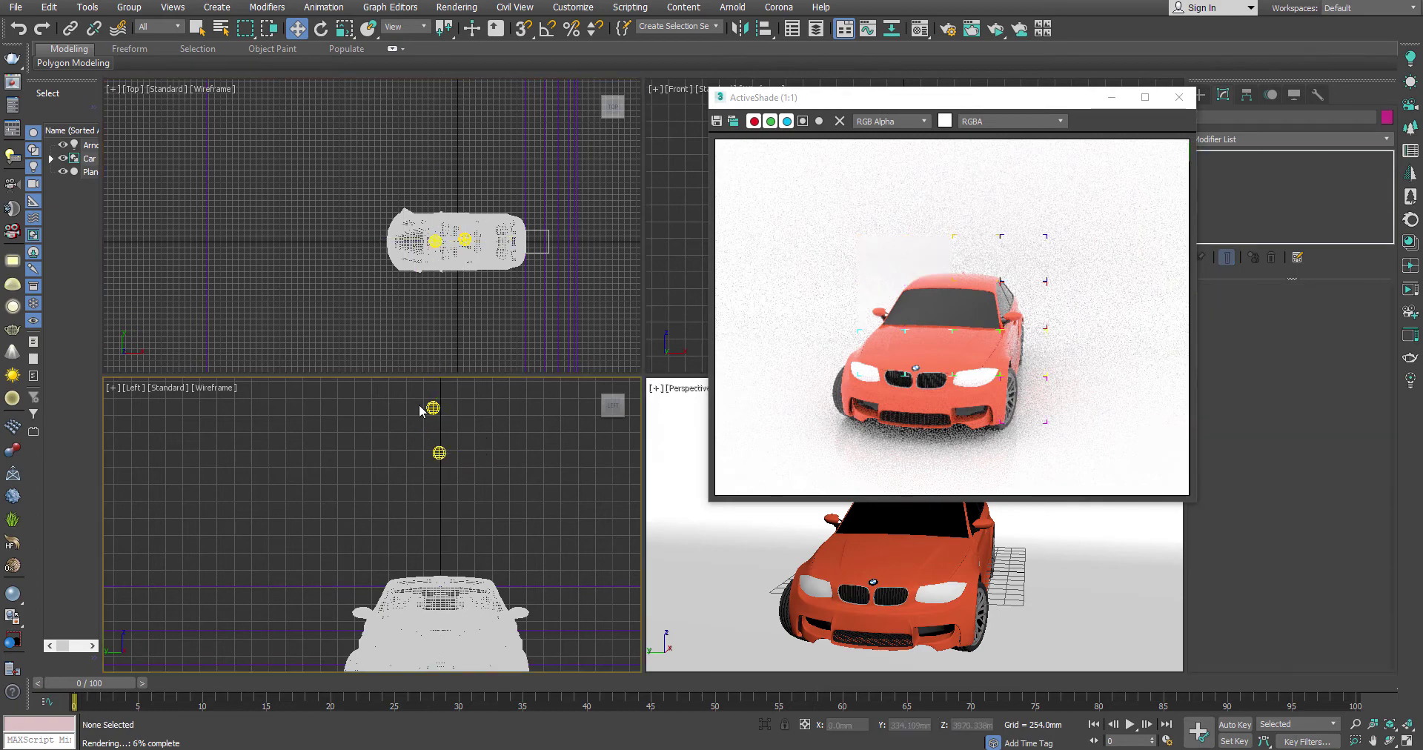
click(1331, 475)
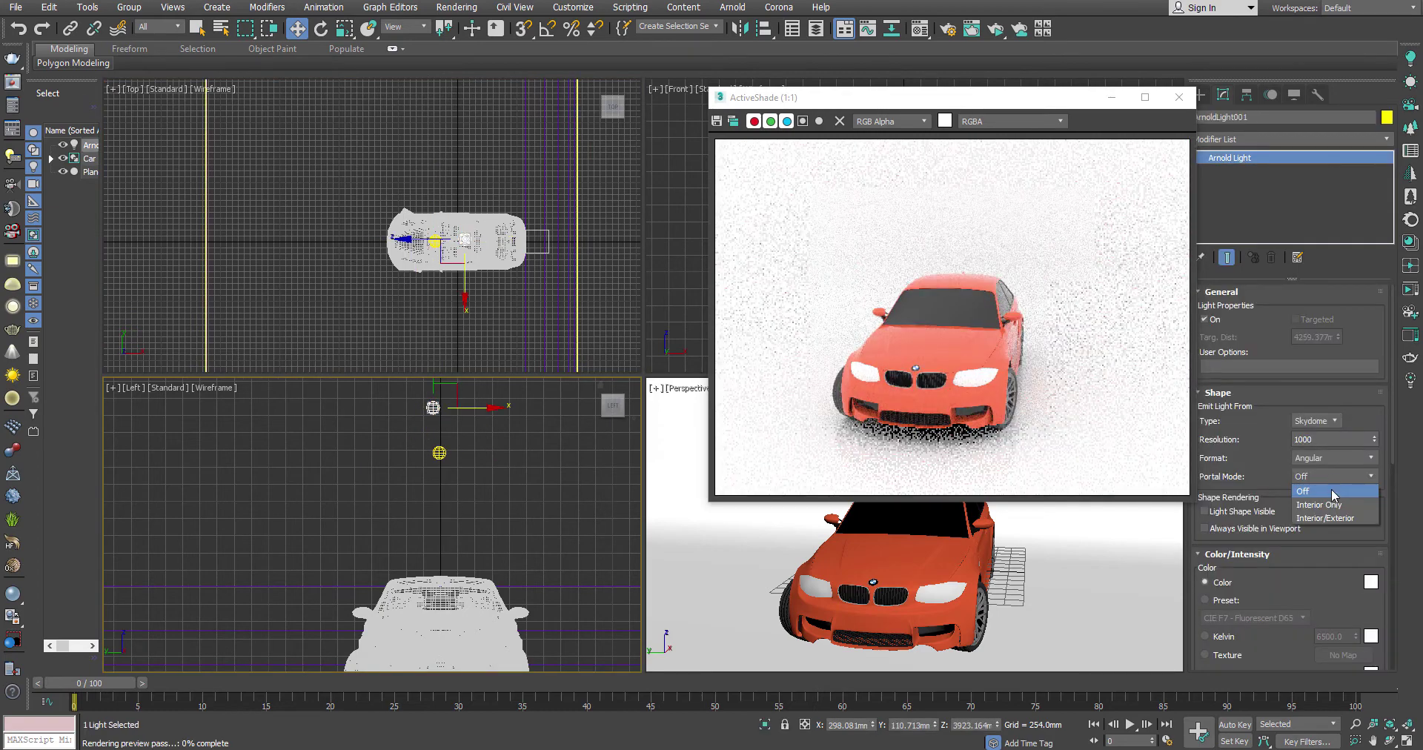
click(1333, 501)
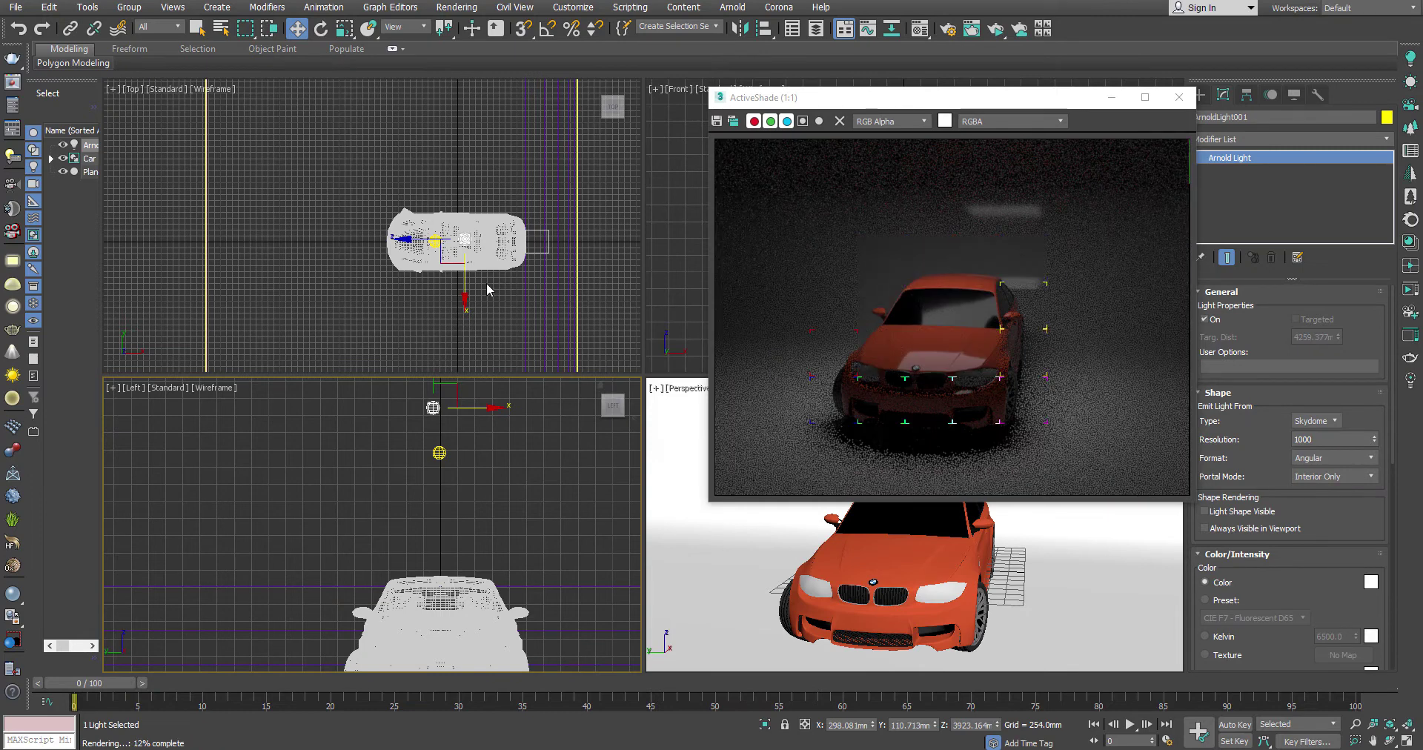
- Compare the portal settings of the quad light and the skydome light
click(440, 452)
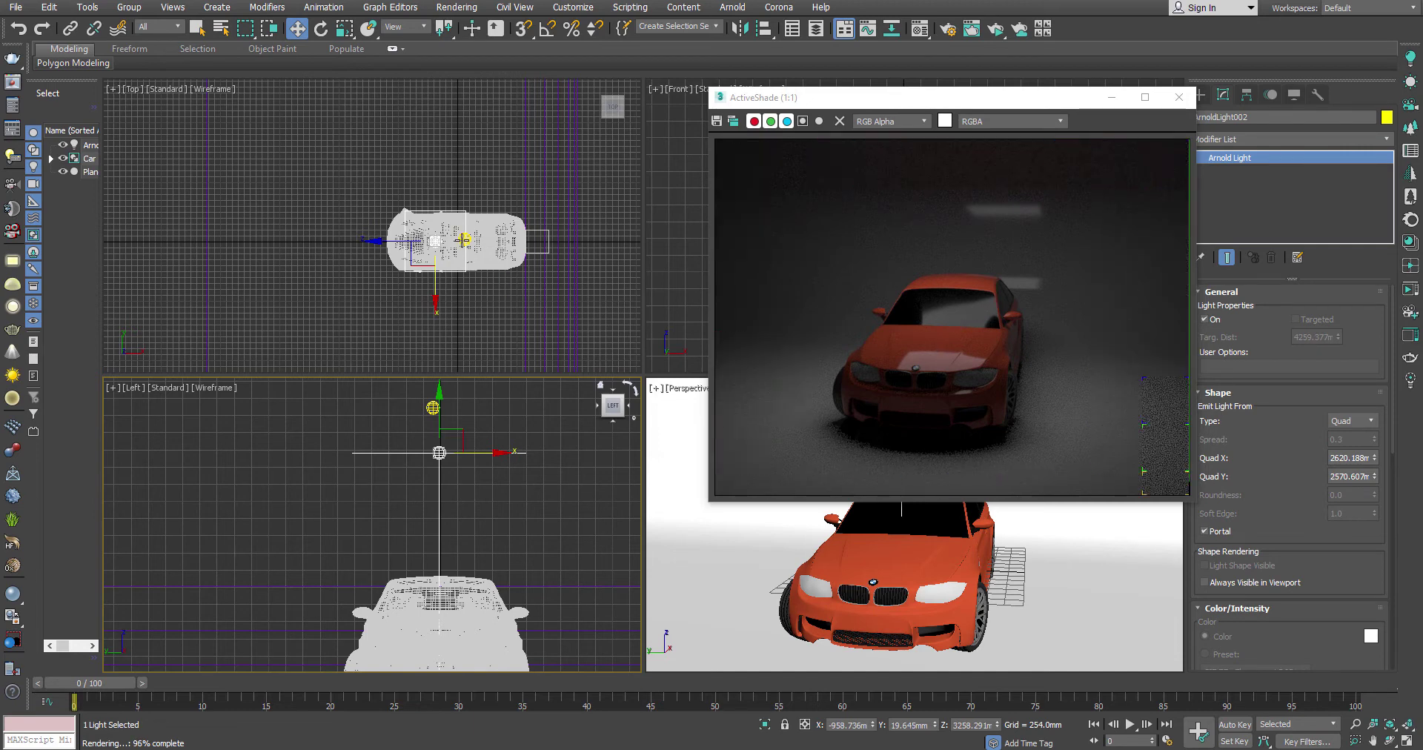
click(473, 242)
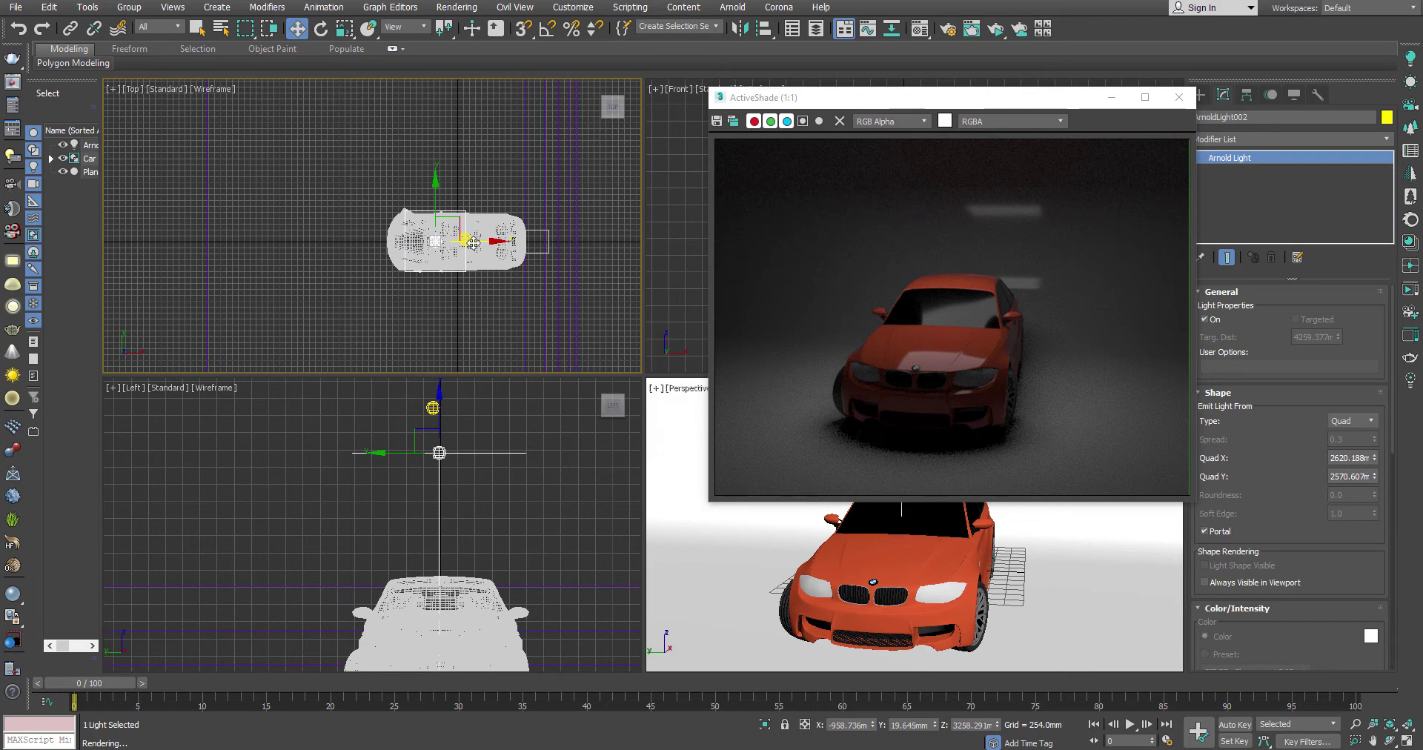
click(465, 239)
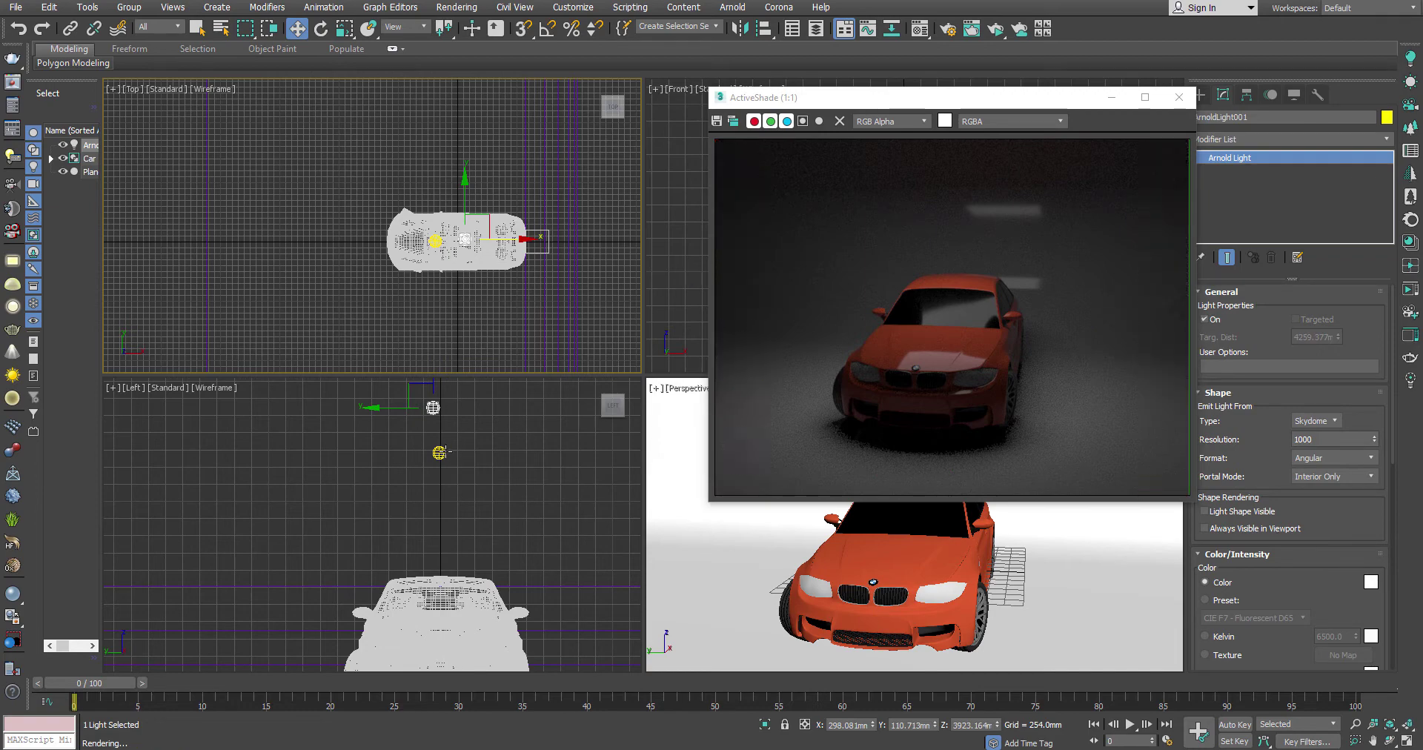
click(435, 479)
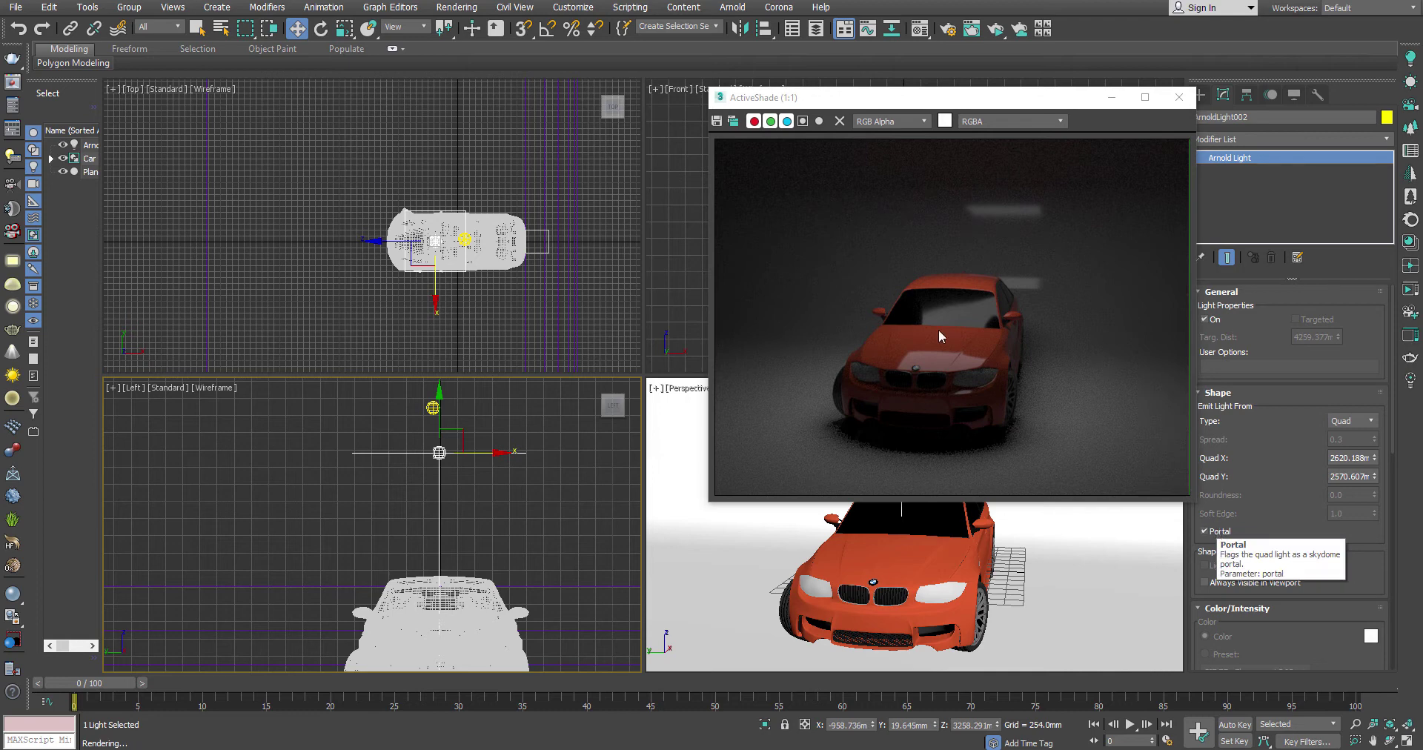
- Move the portal quad light to the car's rear at X about 3384 mm, and back to just in front of the car
click(383, 249)
drag(485, 241, 585, 241)
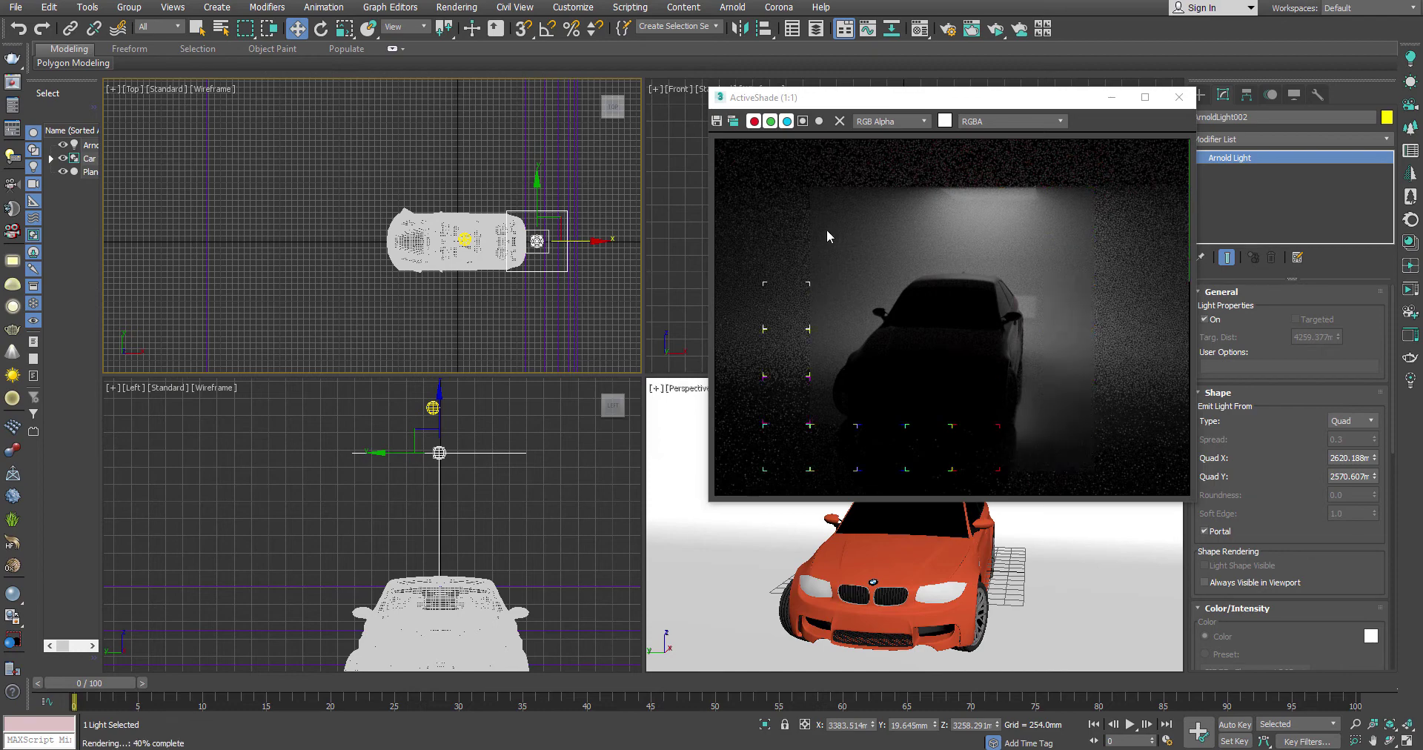
drag(597, 241, 402, 238)
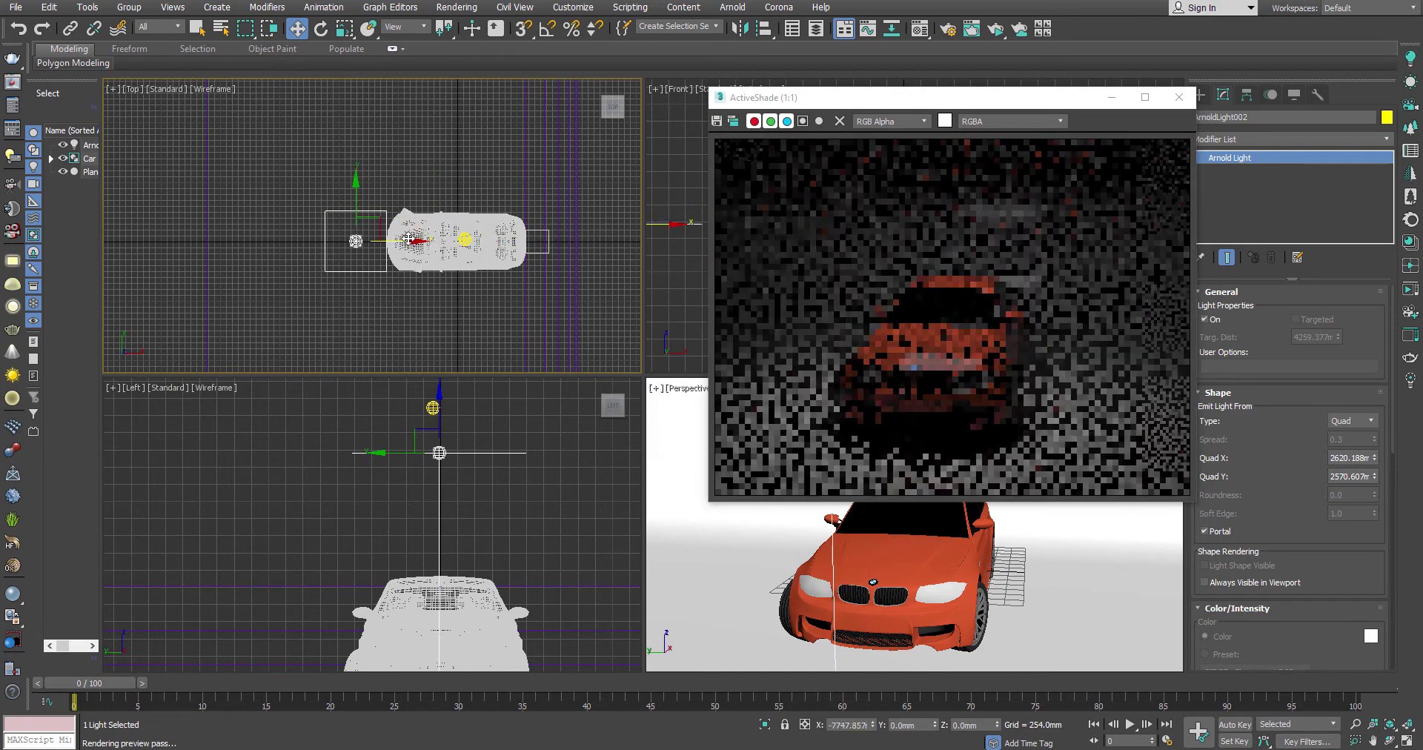
click(461, 241)
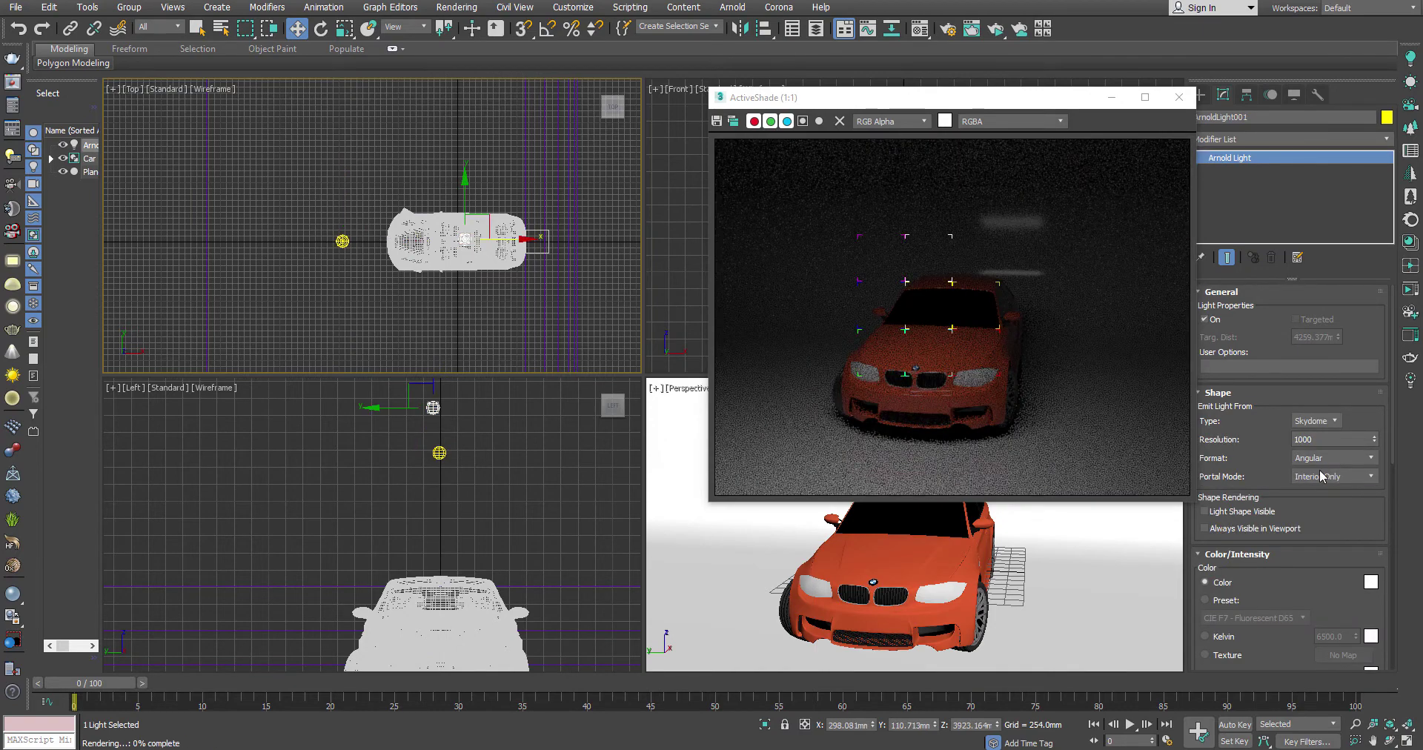
scroll(1319, 535, down, 1)
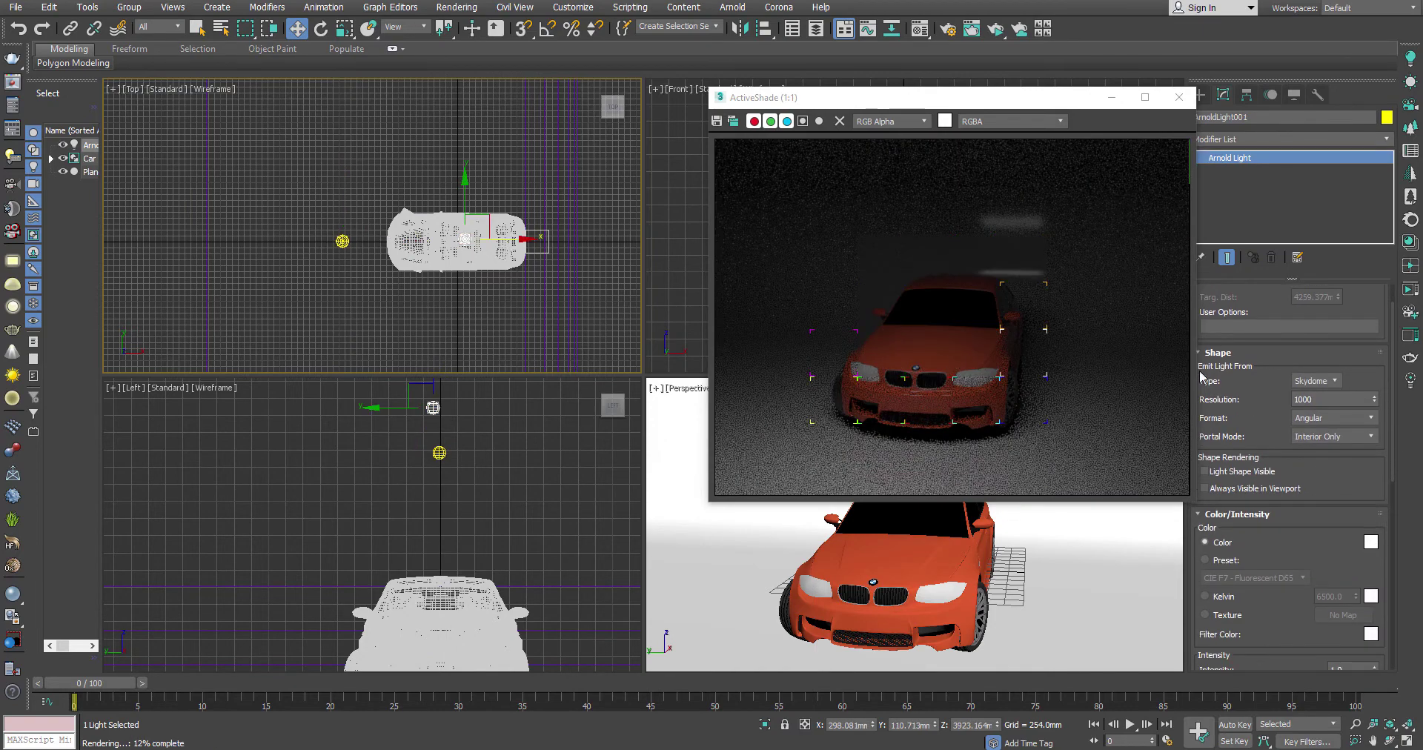
click(1370, 541)
click(399, 96)
drag(400, 97, 406, 86)
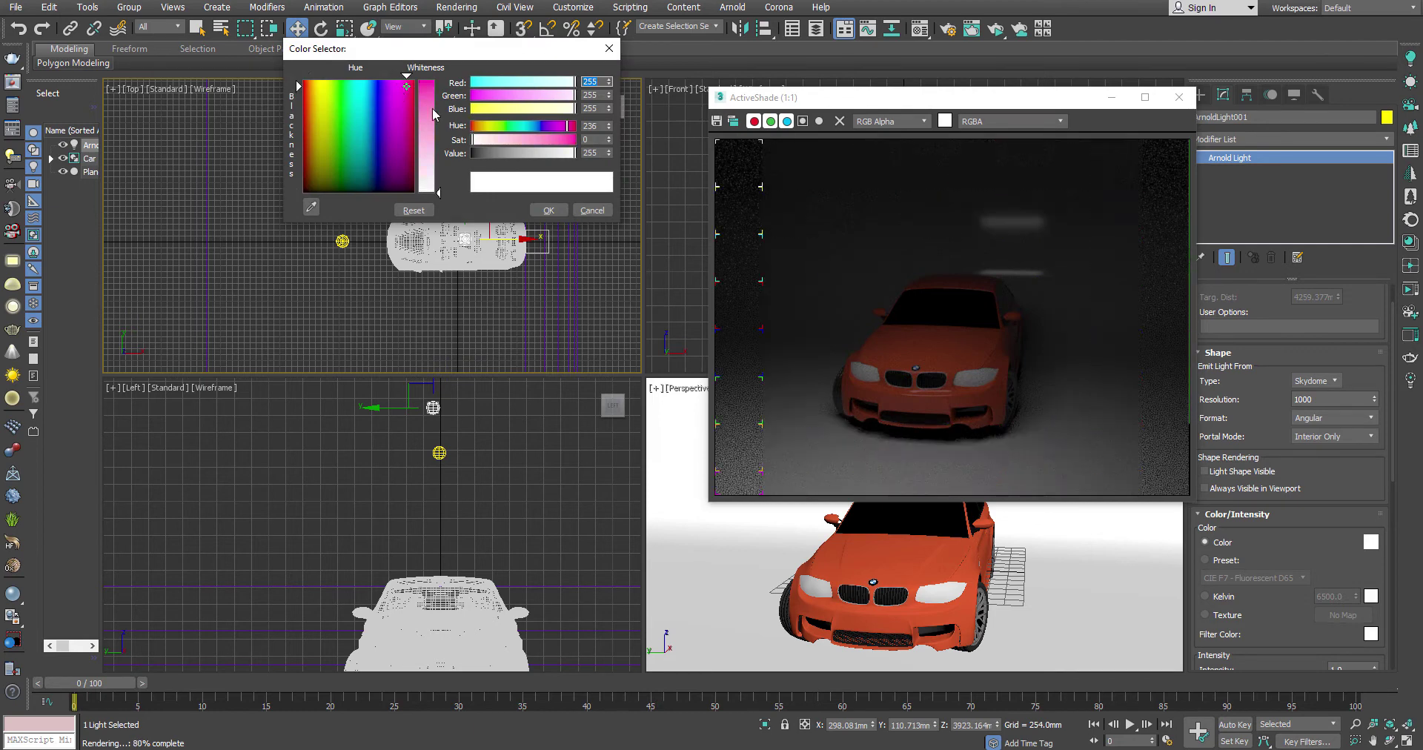
click(592, 210)
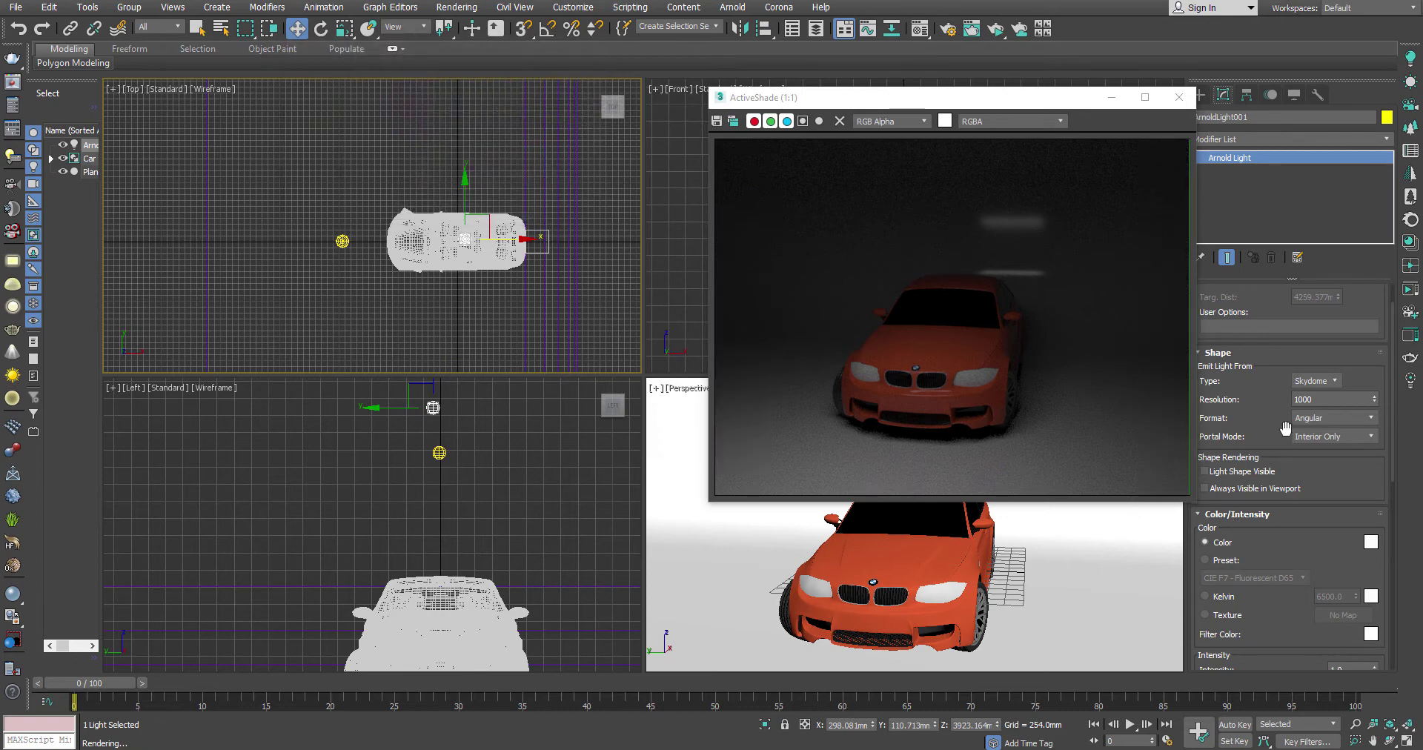
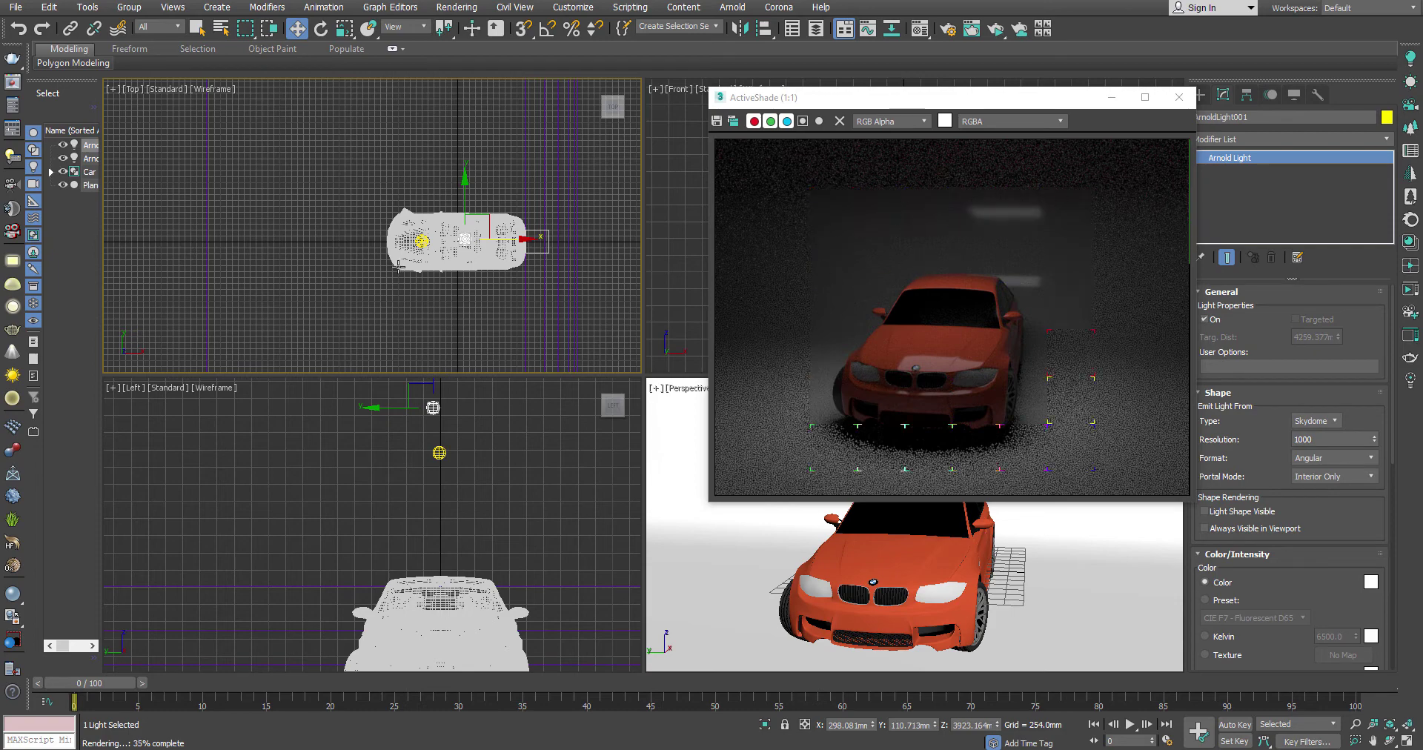
- Compare the shape, color and intensity settings of the portal quad light with those of the skydome light
click(423, 242)
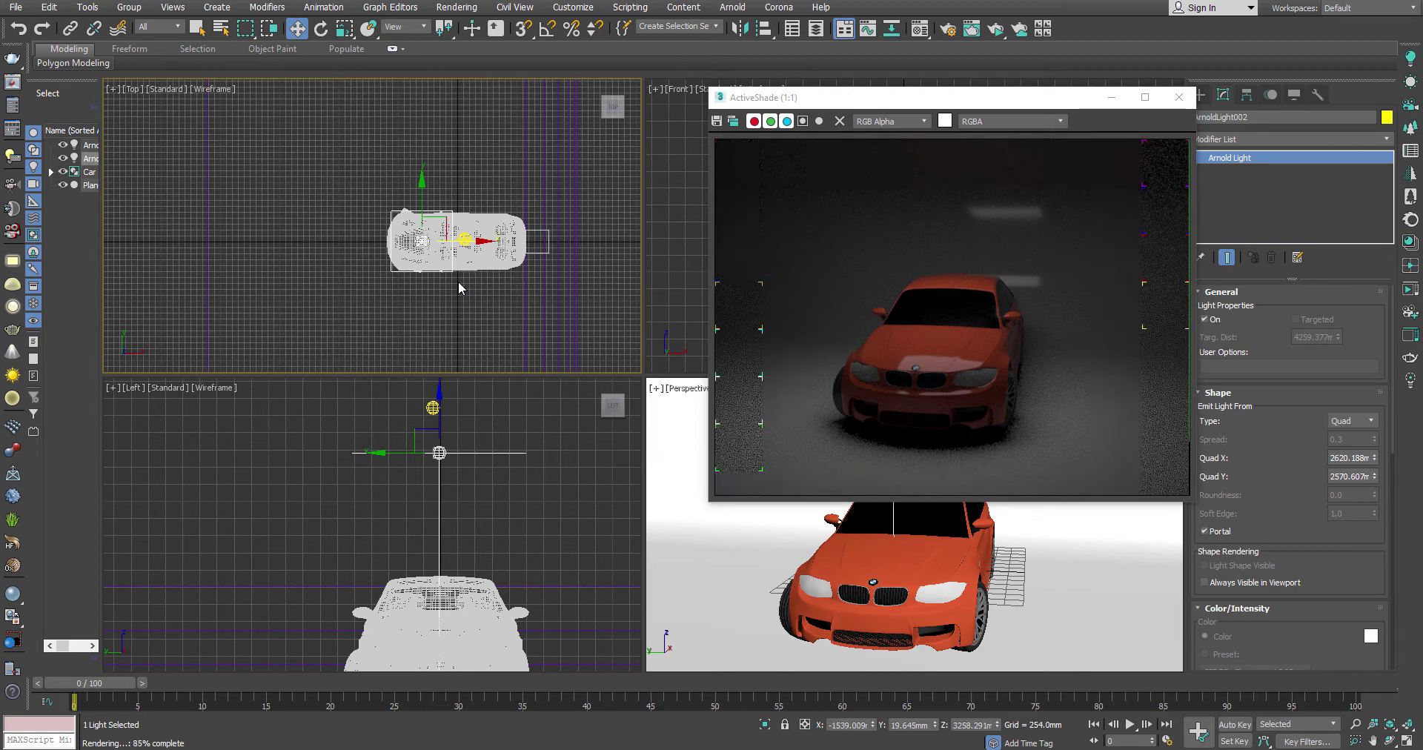
click(468, 237)
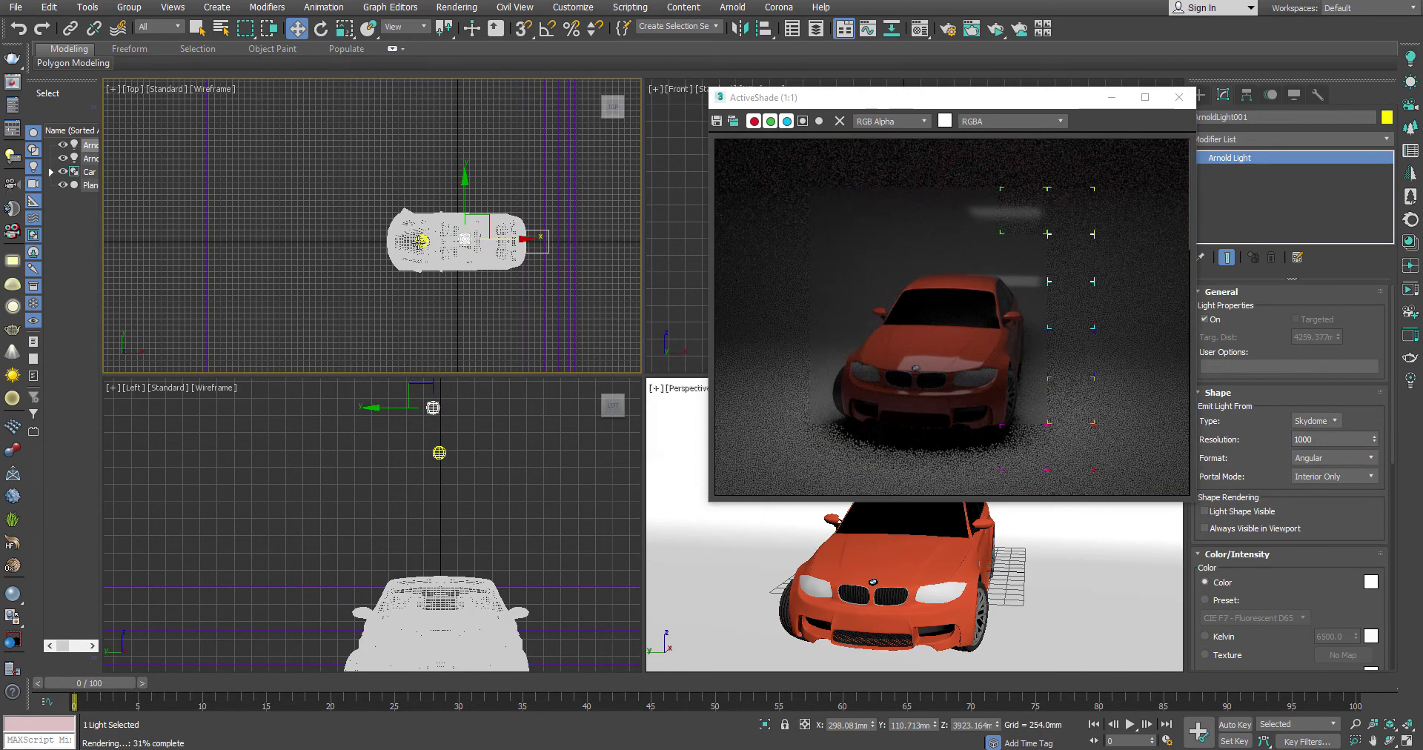
click(1030, 386)
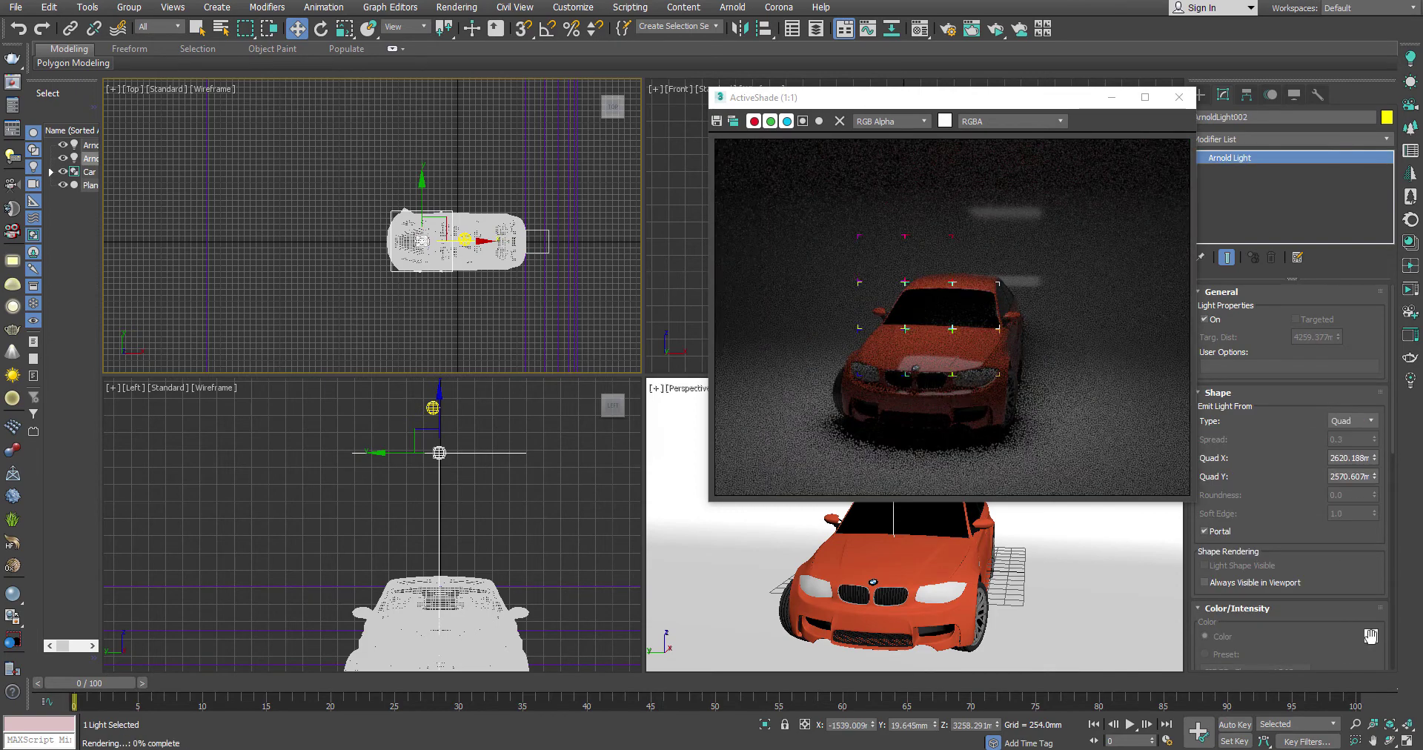
drag(1348, 596, 1345, 452)
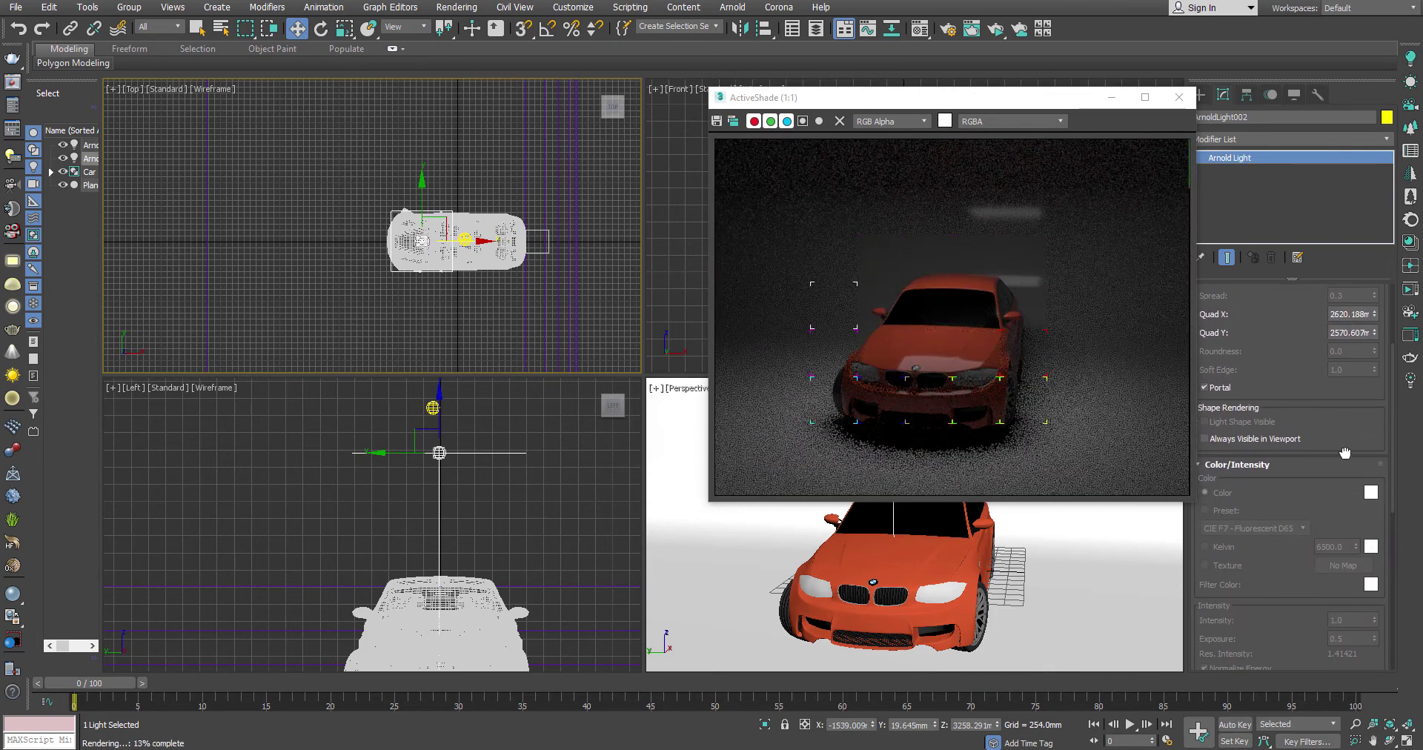
scroll(1345, 453, down, 5)
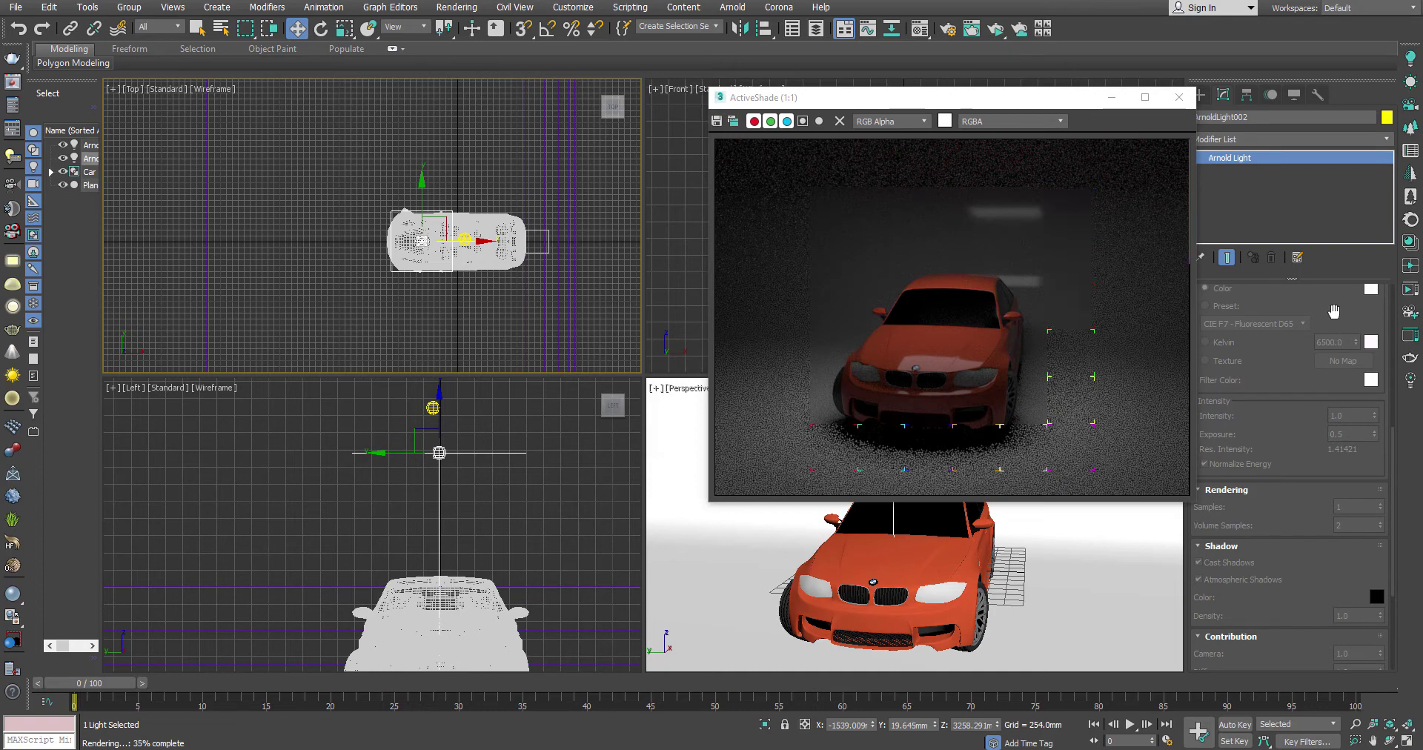
- Set the skydome light's intensity to 5
click(463, 236)
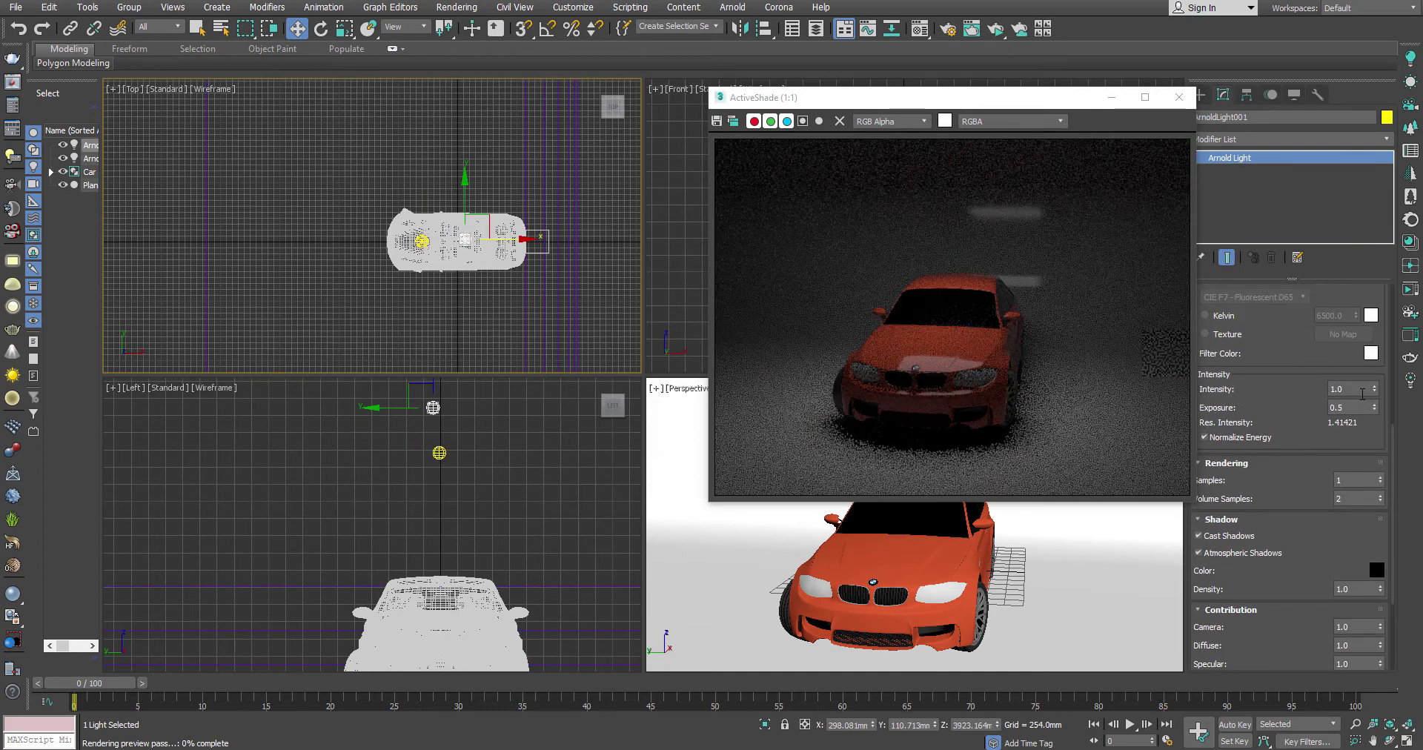
click(1350, 389)
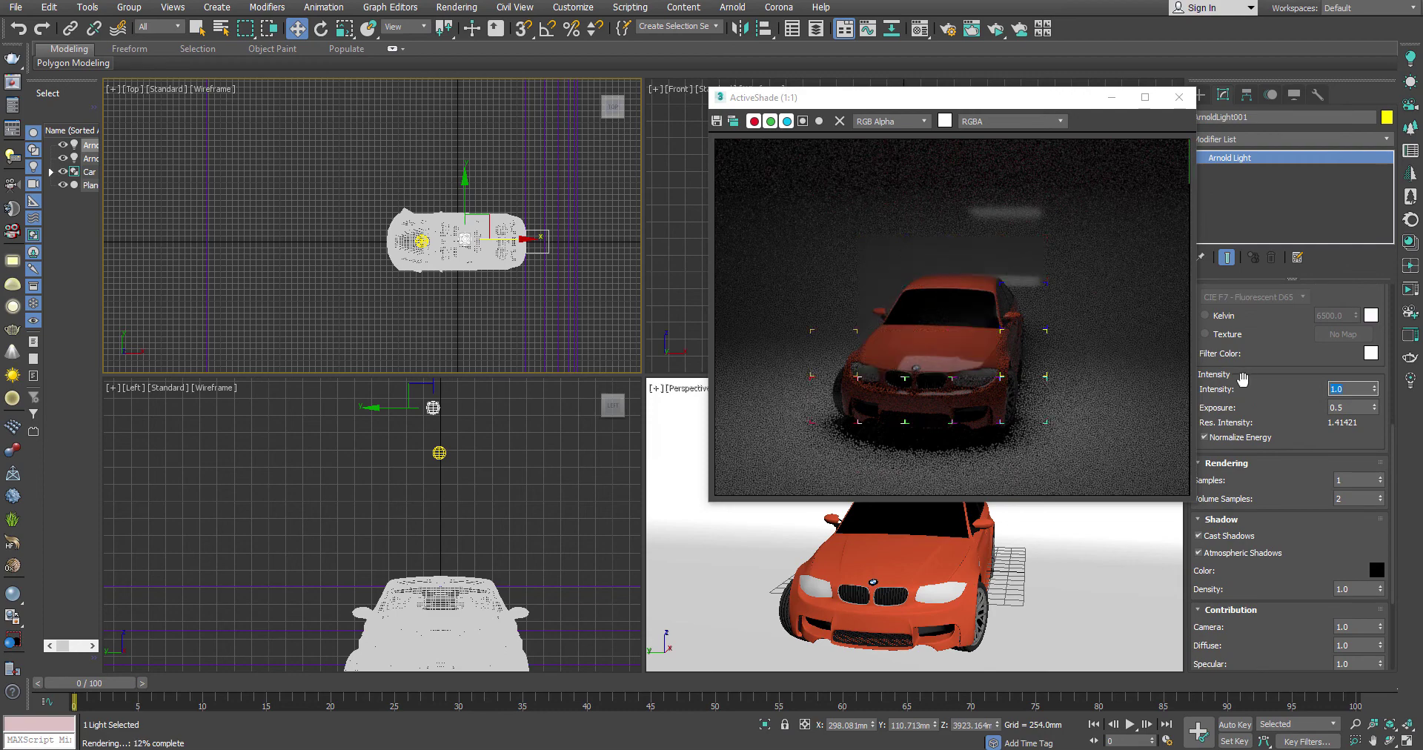
text(5)
key(Return)
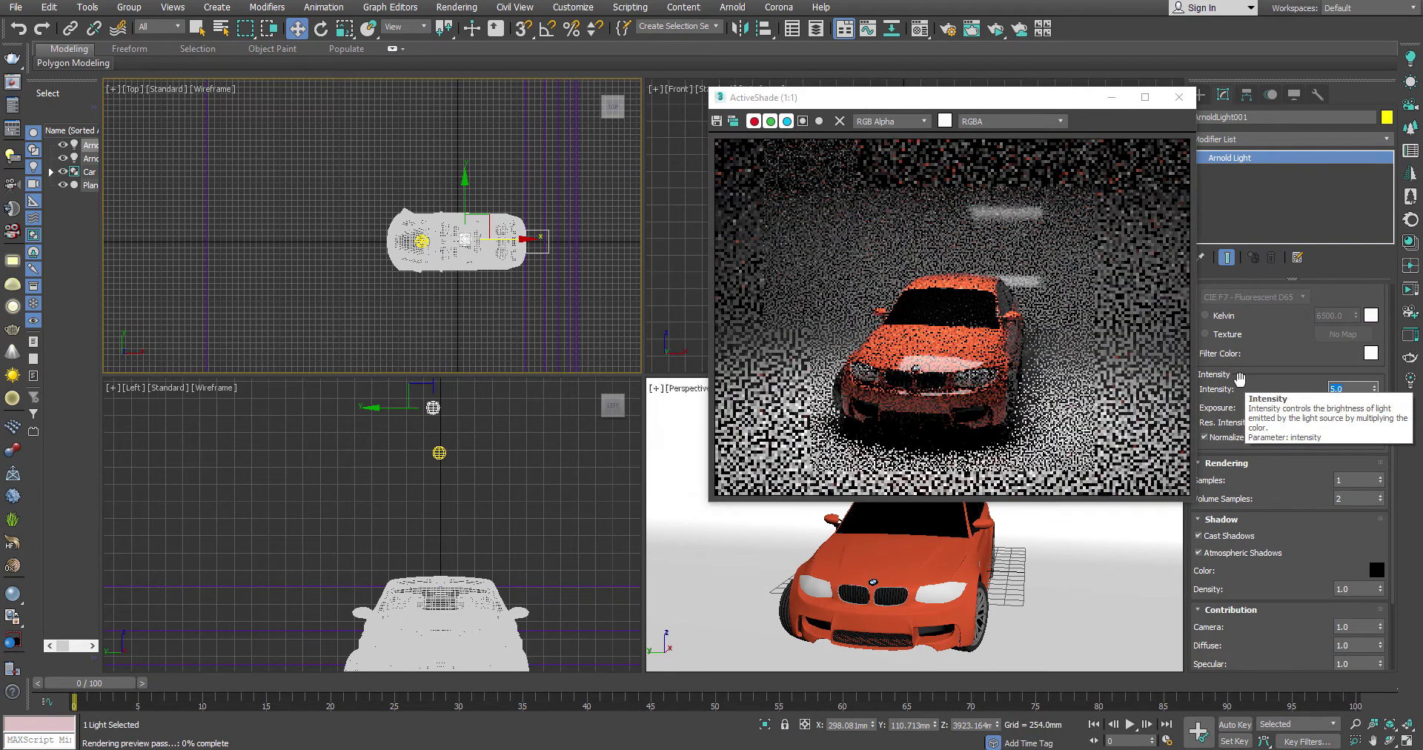
scroll(1290, 382, up, 3)
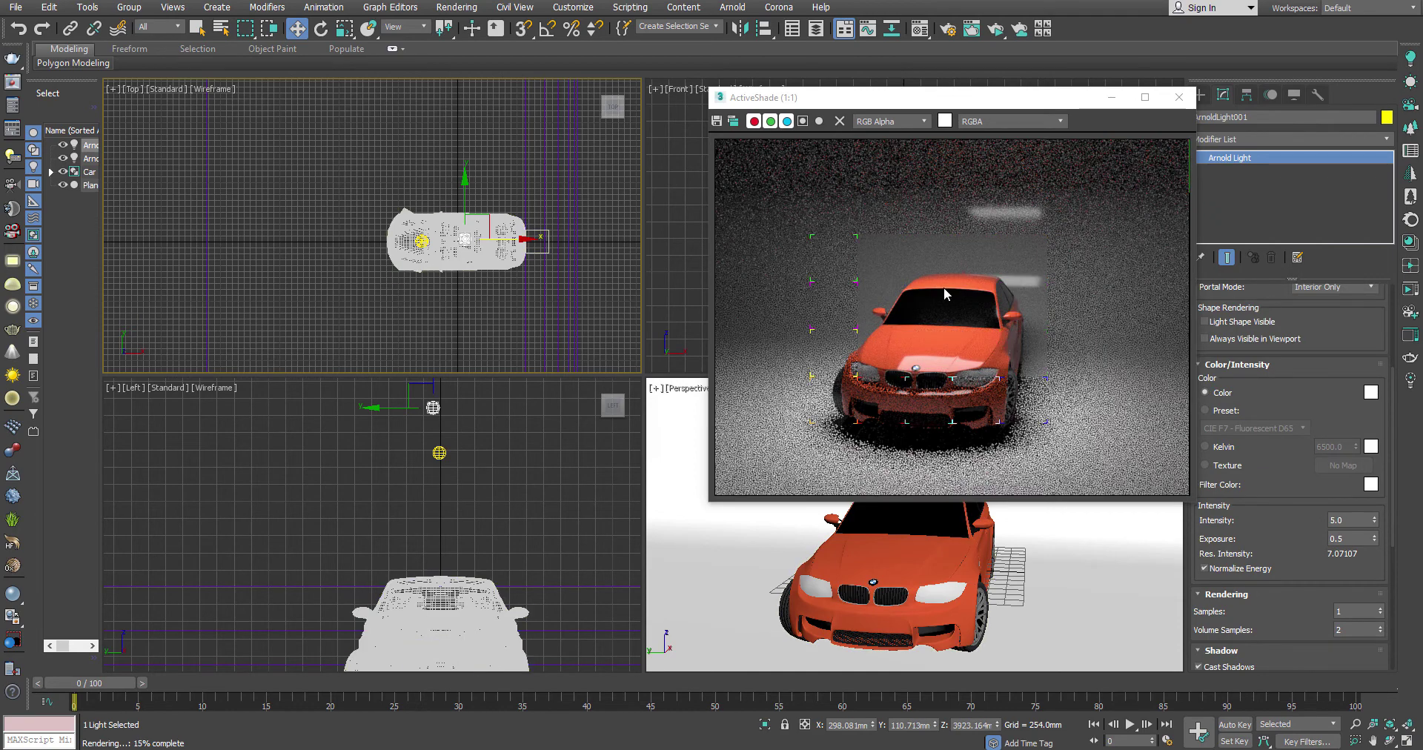
- Check the shape settings of the portal quad light and the skydome light's portal mode
click(420, 242)
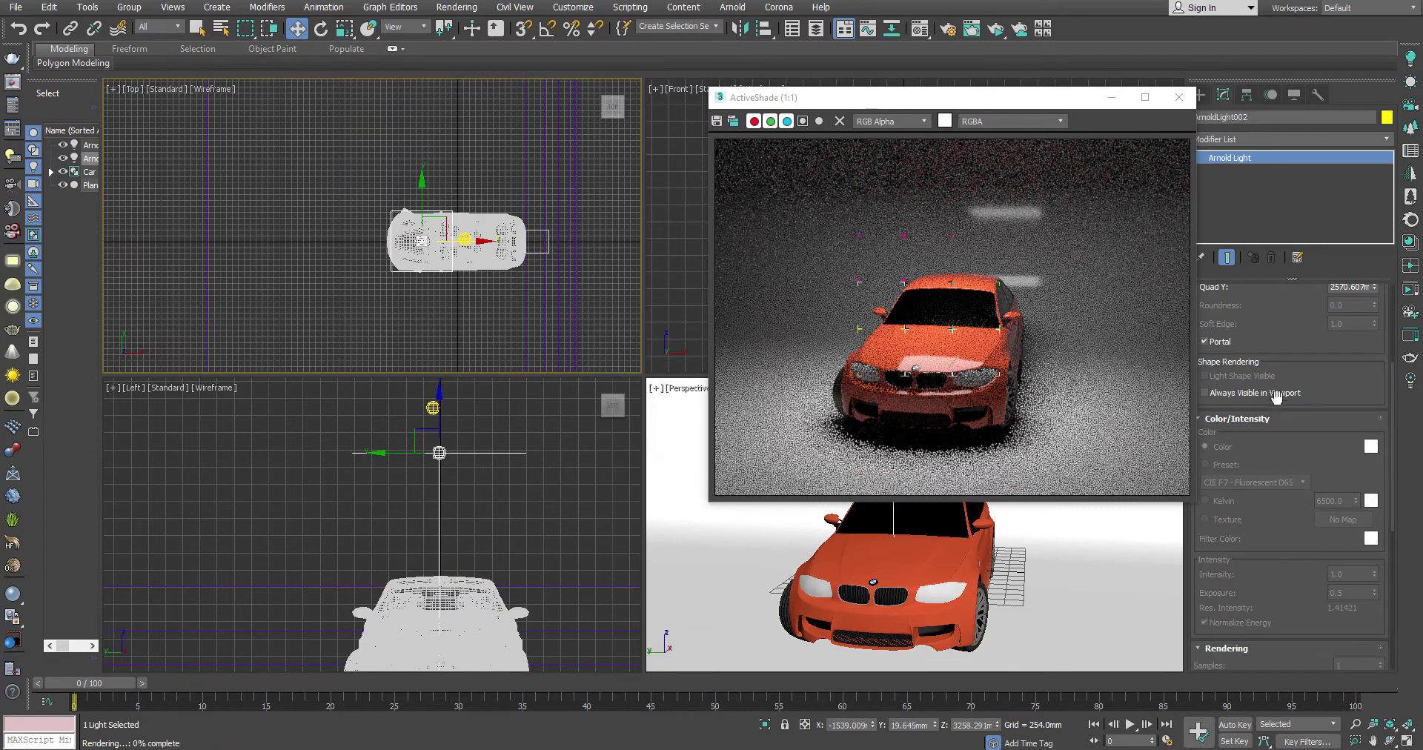
scroll(1323, 458, up, 3)
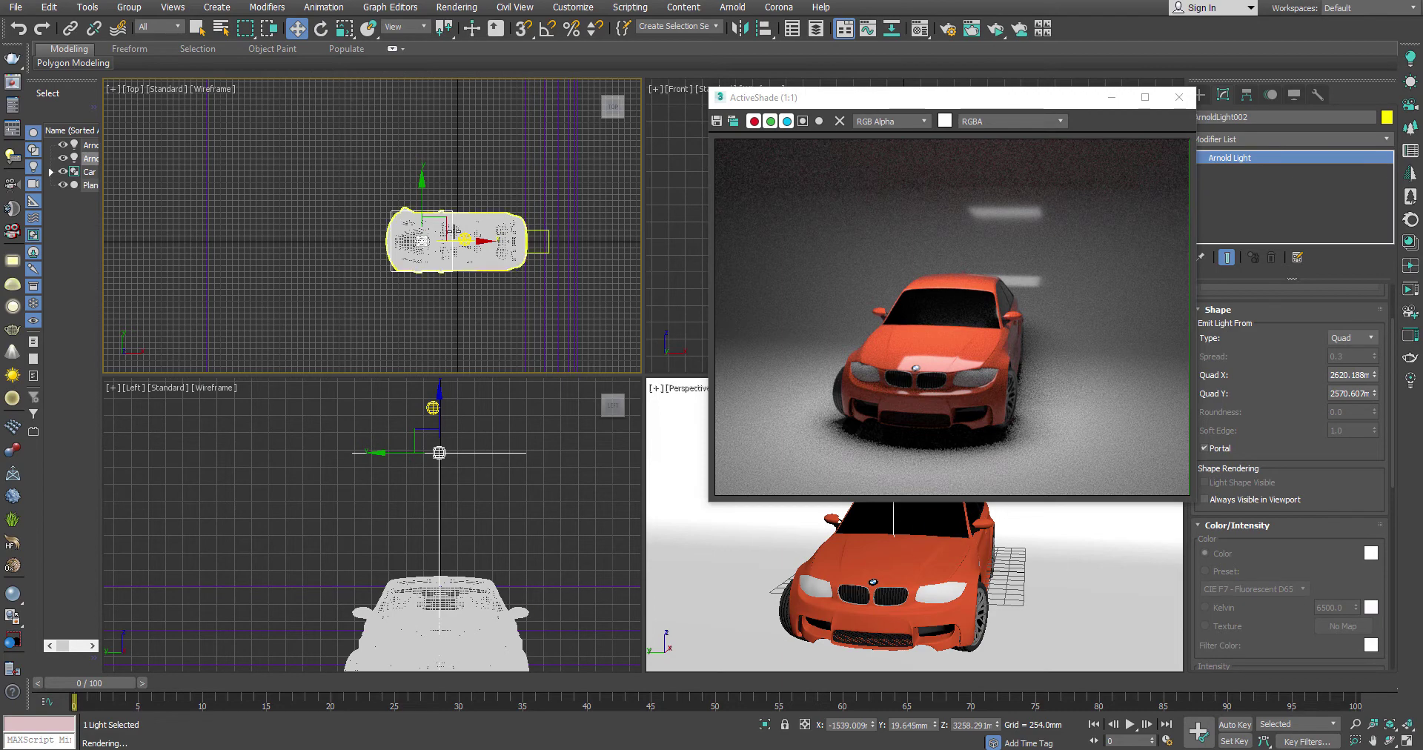
click(465, 237)
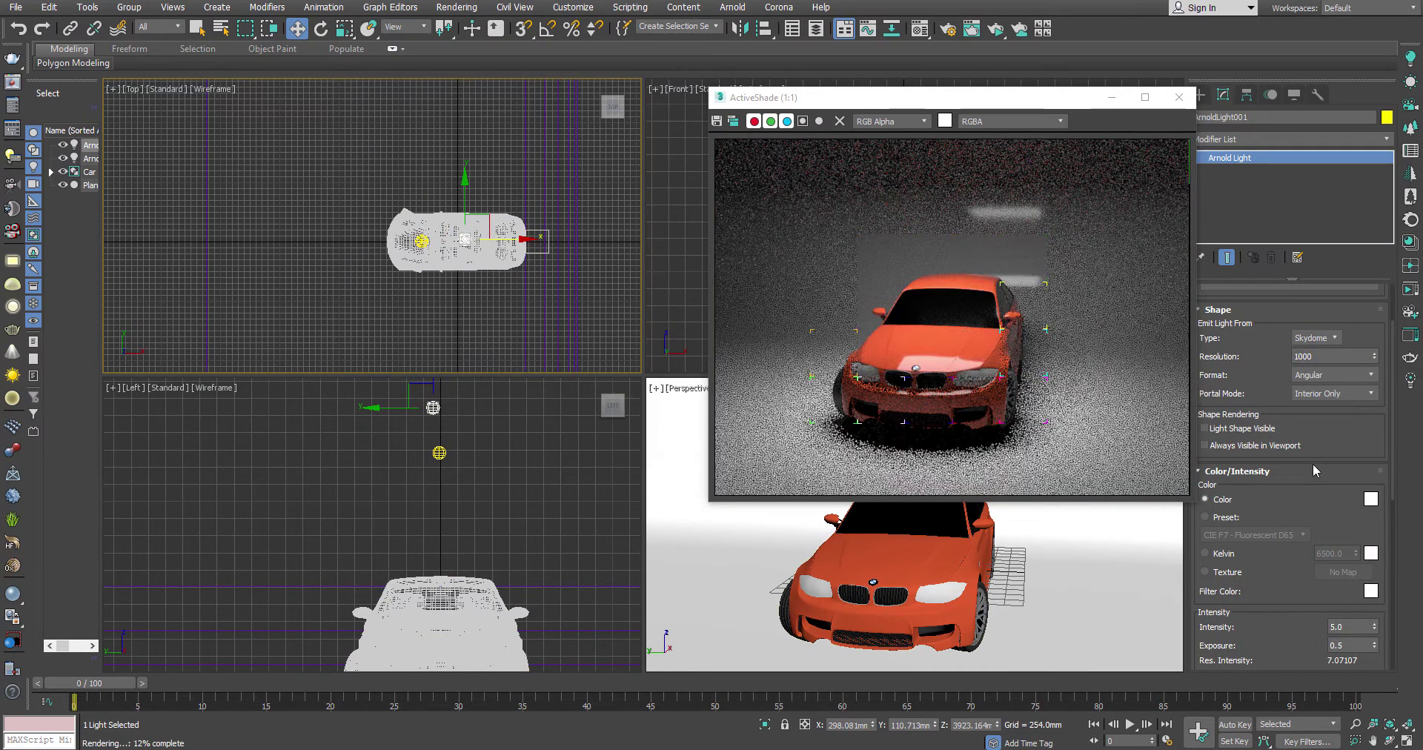
- Move the ActiveShade preview clear of the light parameters and delete the portal quad light
drag(948, 97, 870, 83)
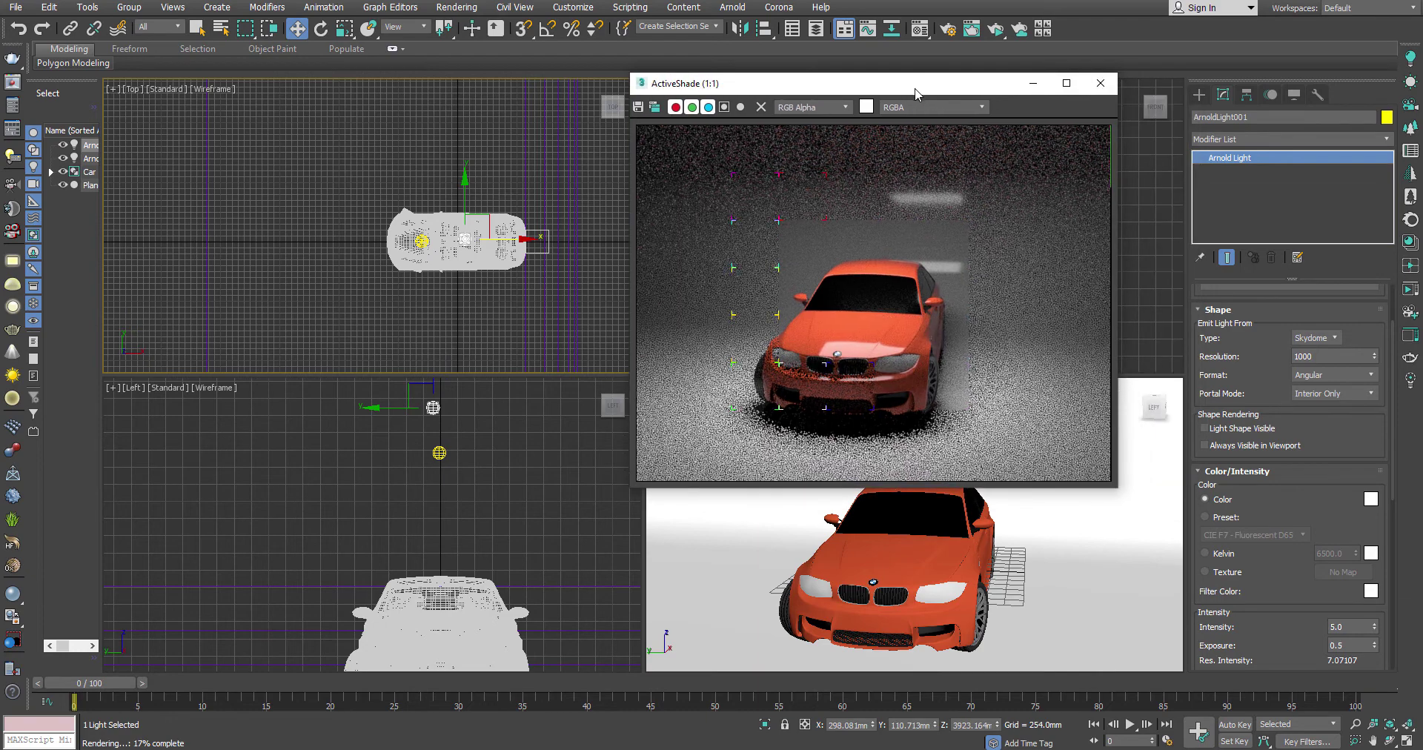
click(421, 241)
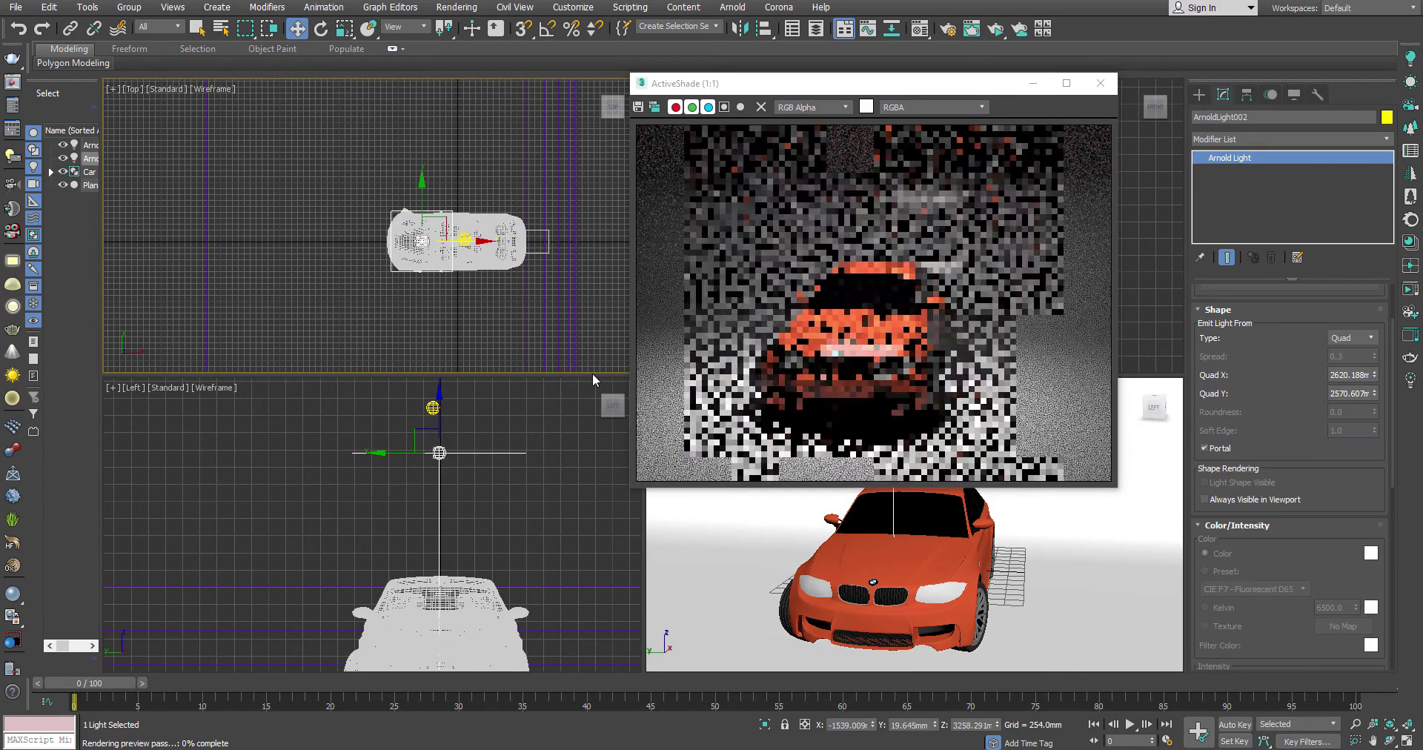
key(Delete)
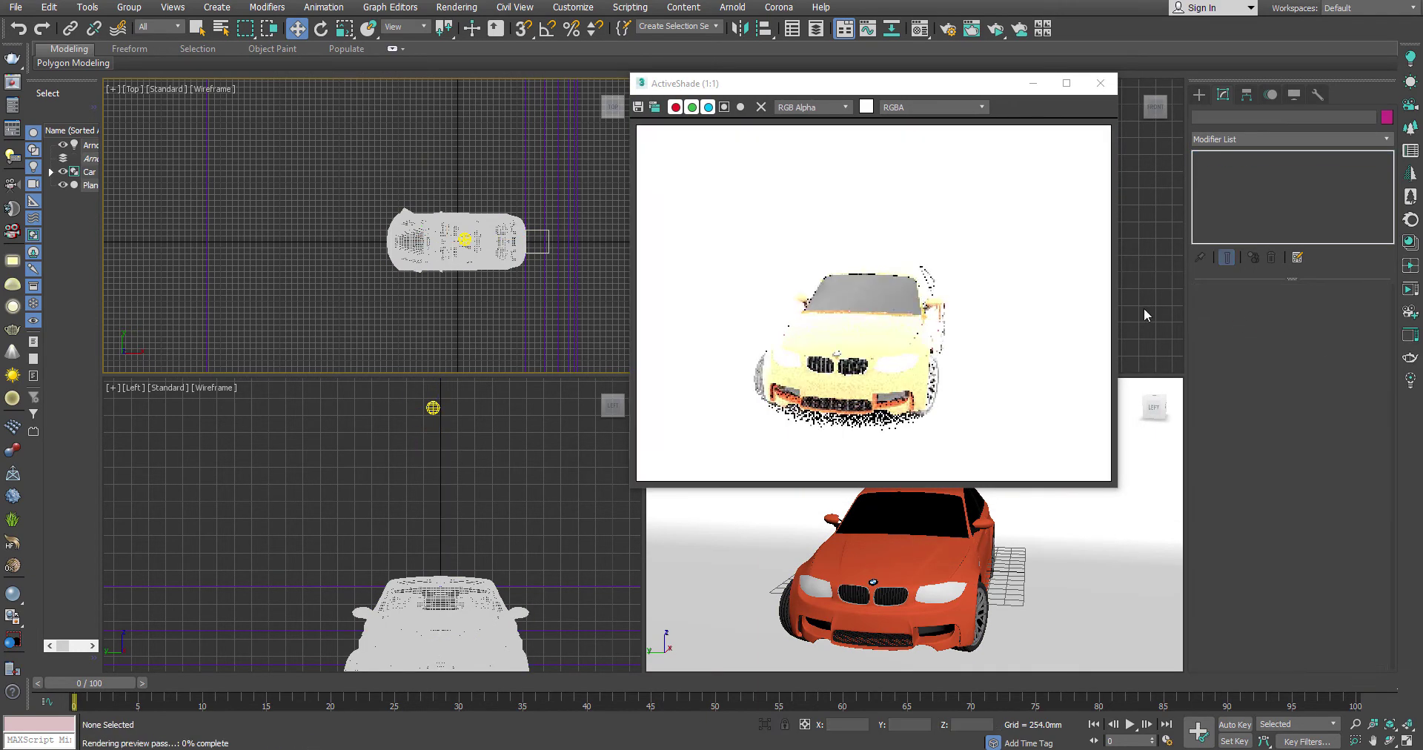
- Change the skydome light's type to Photometric
click(464, 240)
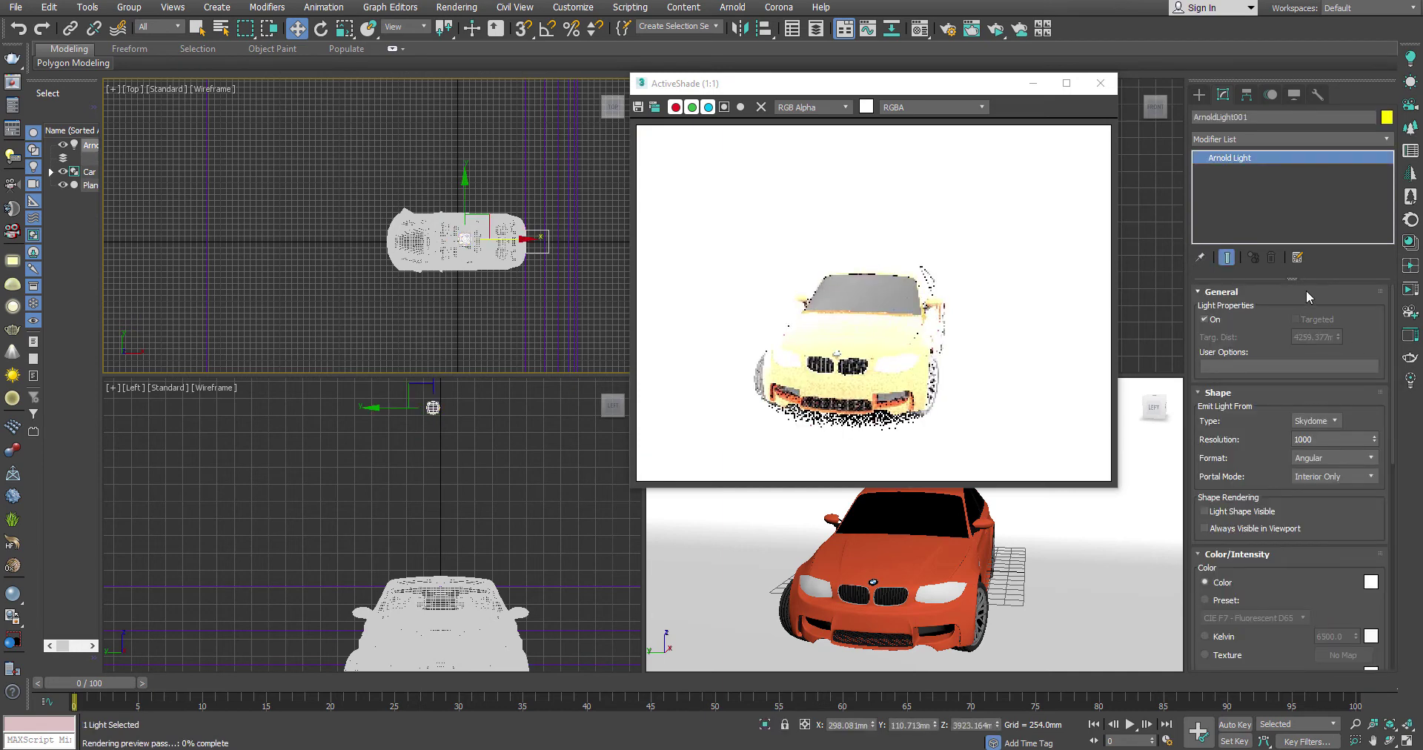
click(1316, 421)
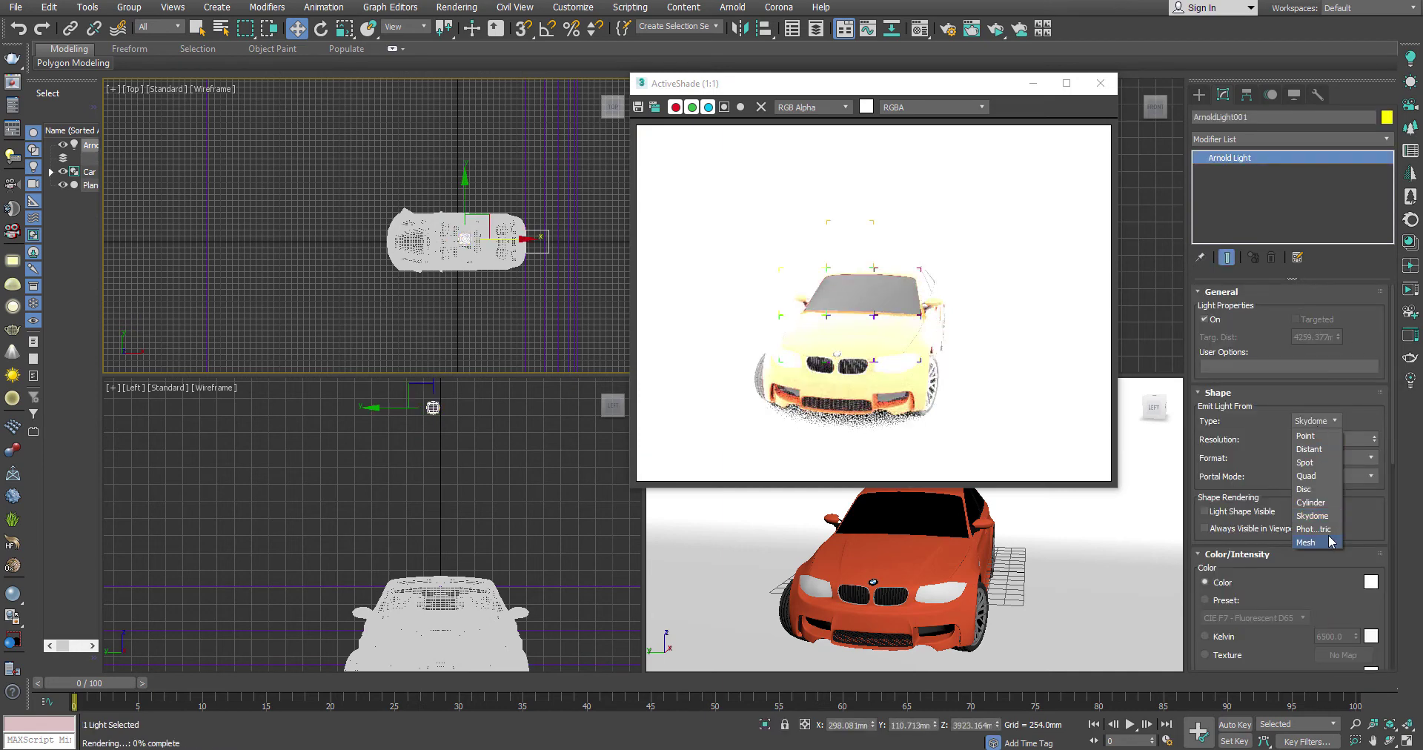
click(1318, 529)
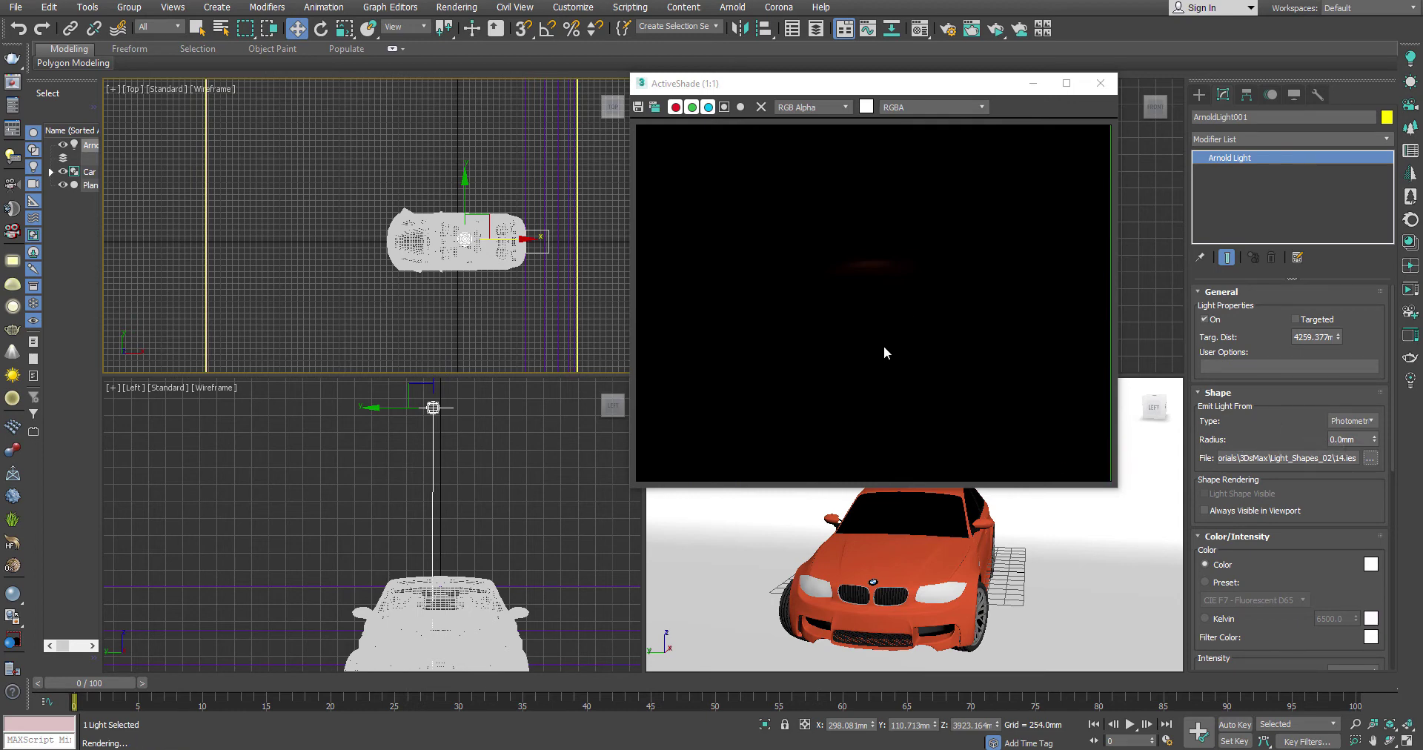
- Move the photometric light along the X axis to behind the car, at X about 4829 mm
right_click(487, 299)
click(494, 265)
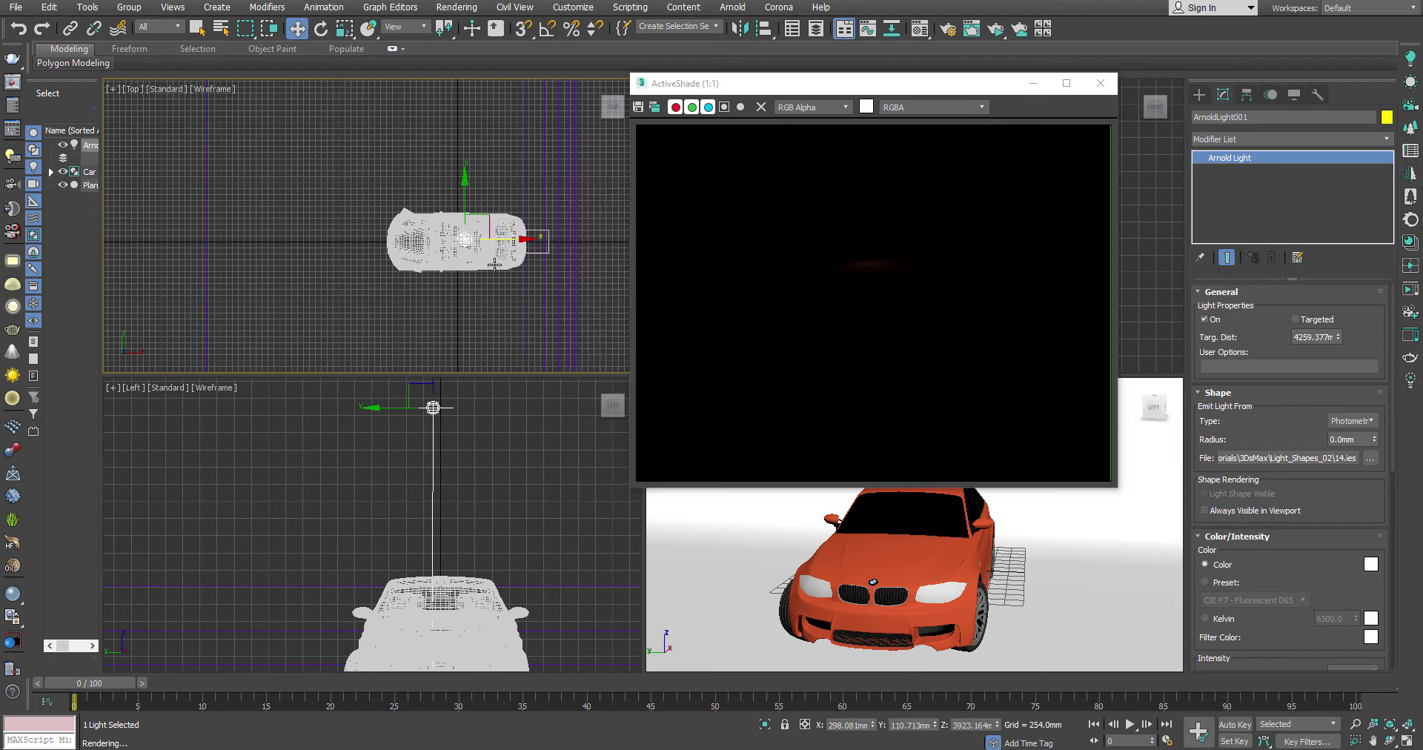
drag(520, 238, 625, 238)
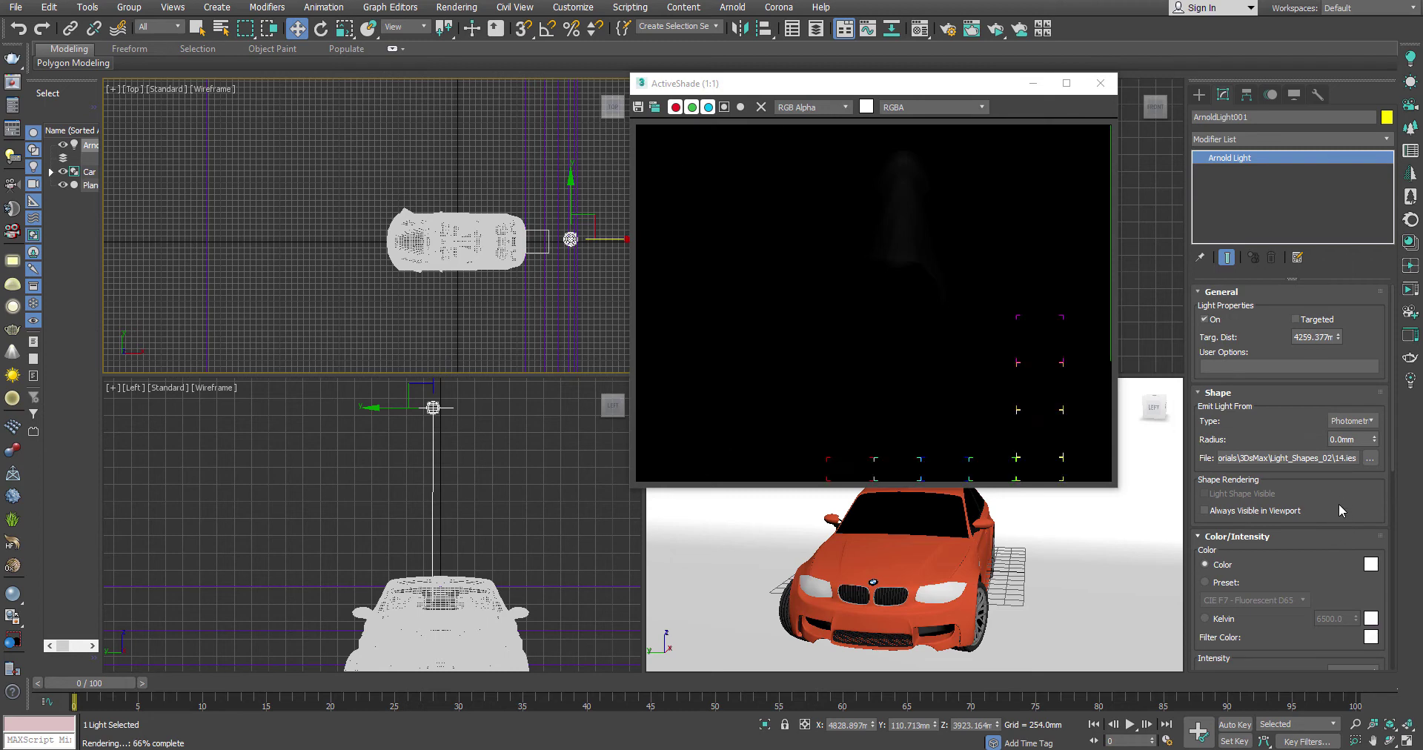
- Set the photometric light's intensity to 1 and its exposure to 8
scroll(1325, 531, down, 3)
scroll(1323, 532, down, 1)
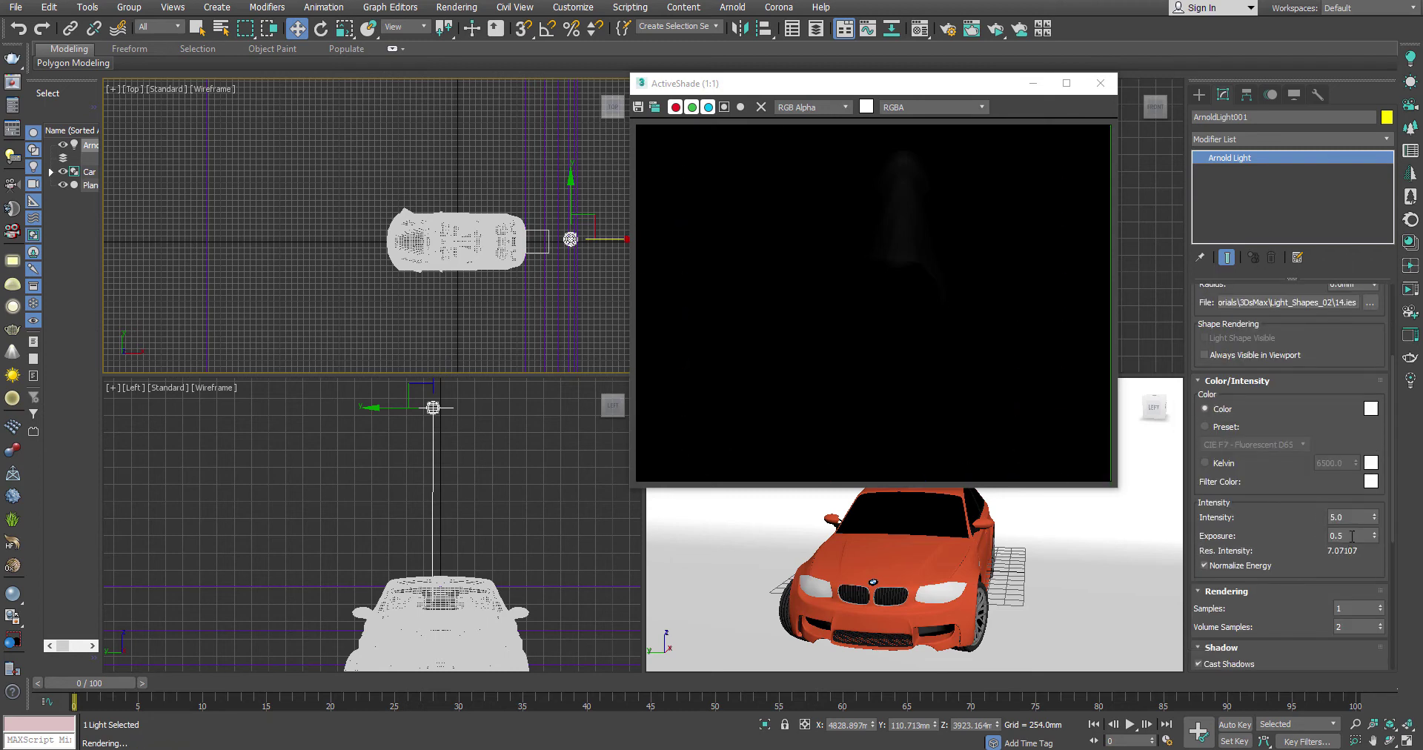
double_click(1350, 518)
text(1)
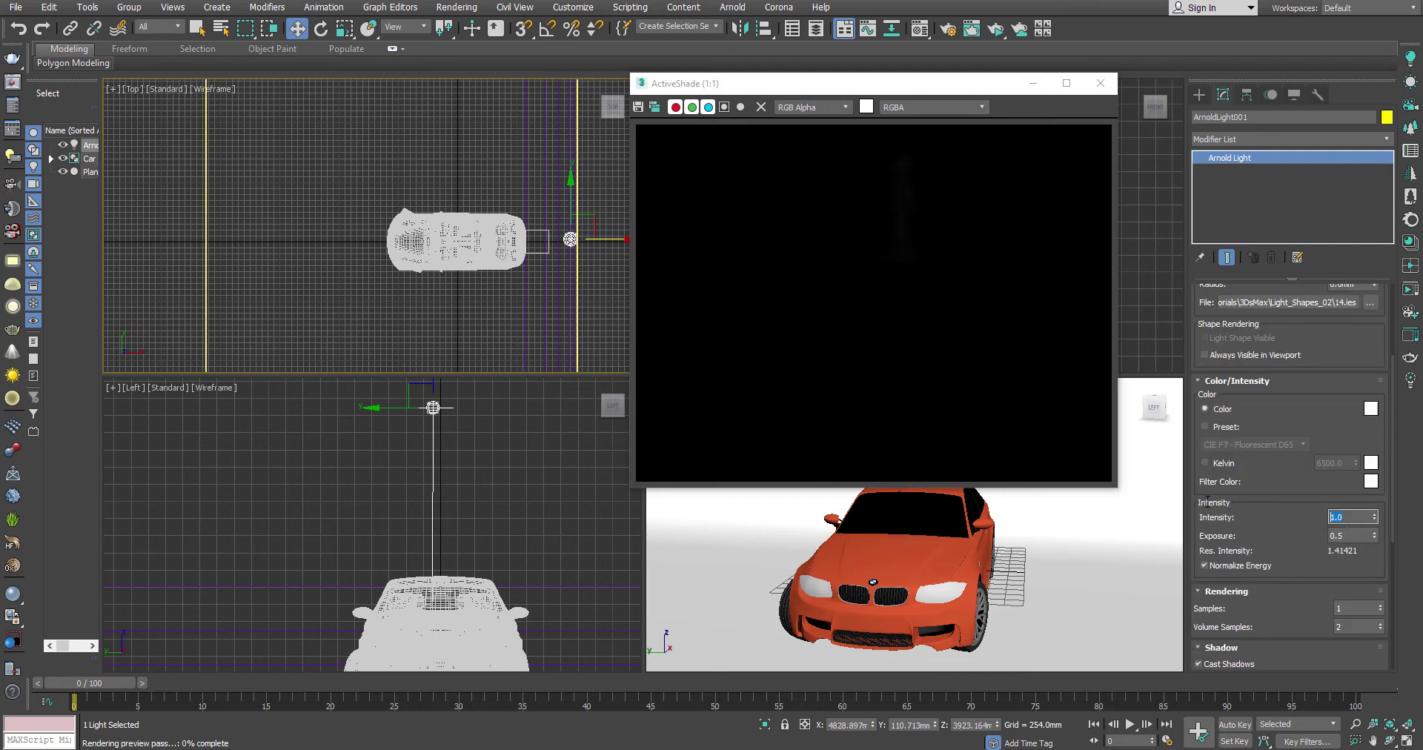
key(Return)
key(Tab)
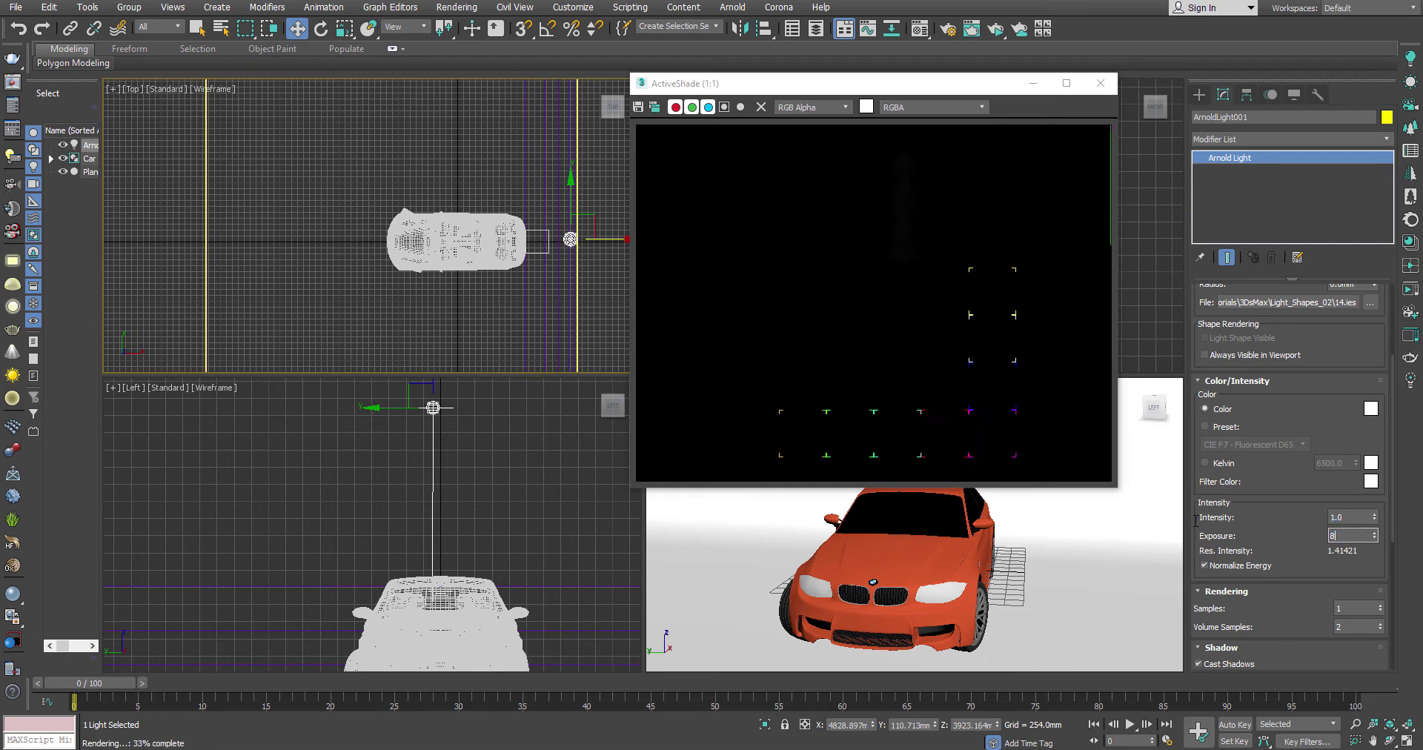
text(8)
key(Return)
- Raise the photometric light's intensity to 5
click(1343, 517)
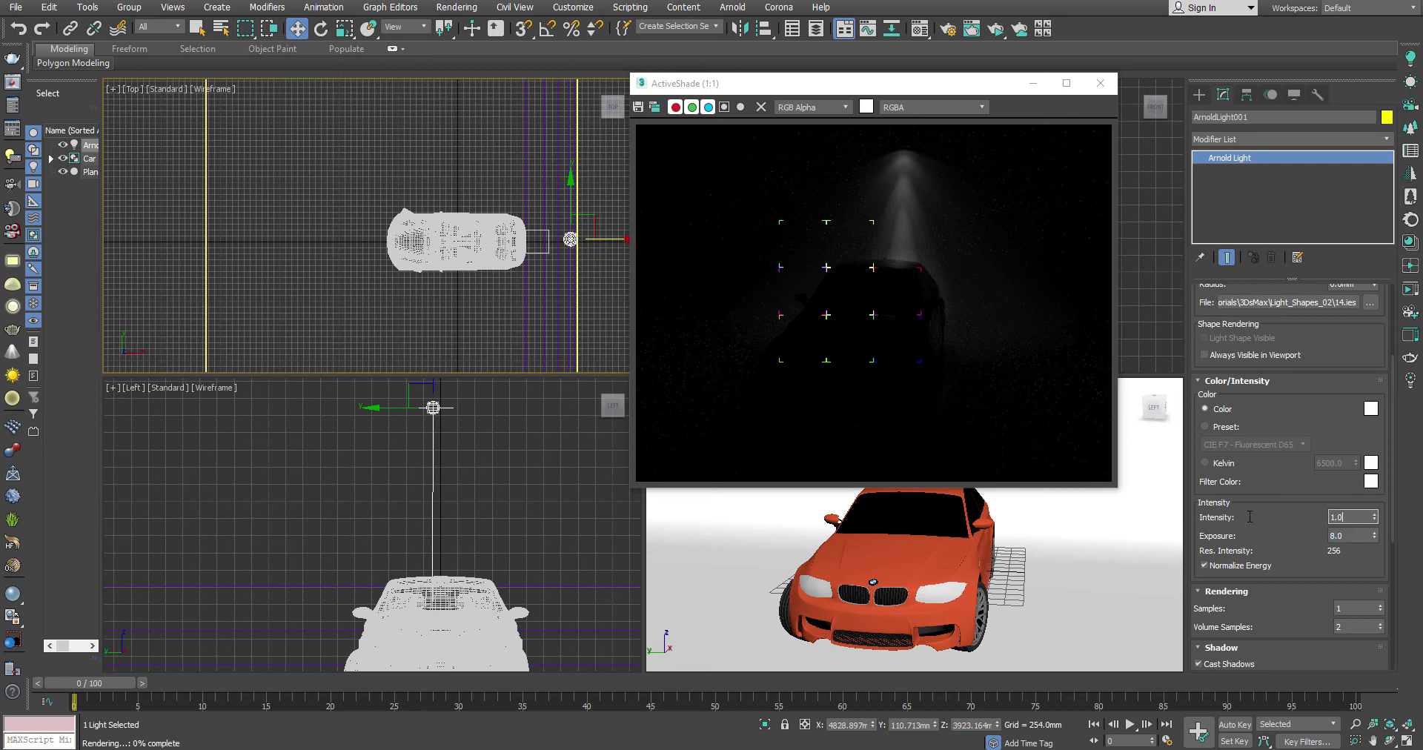
text(5)
key(Return)
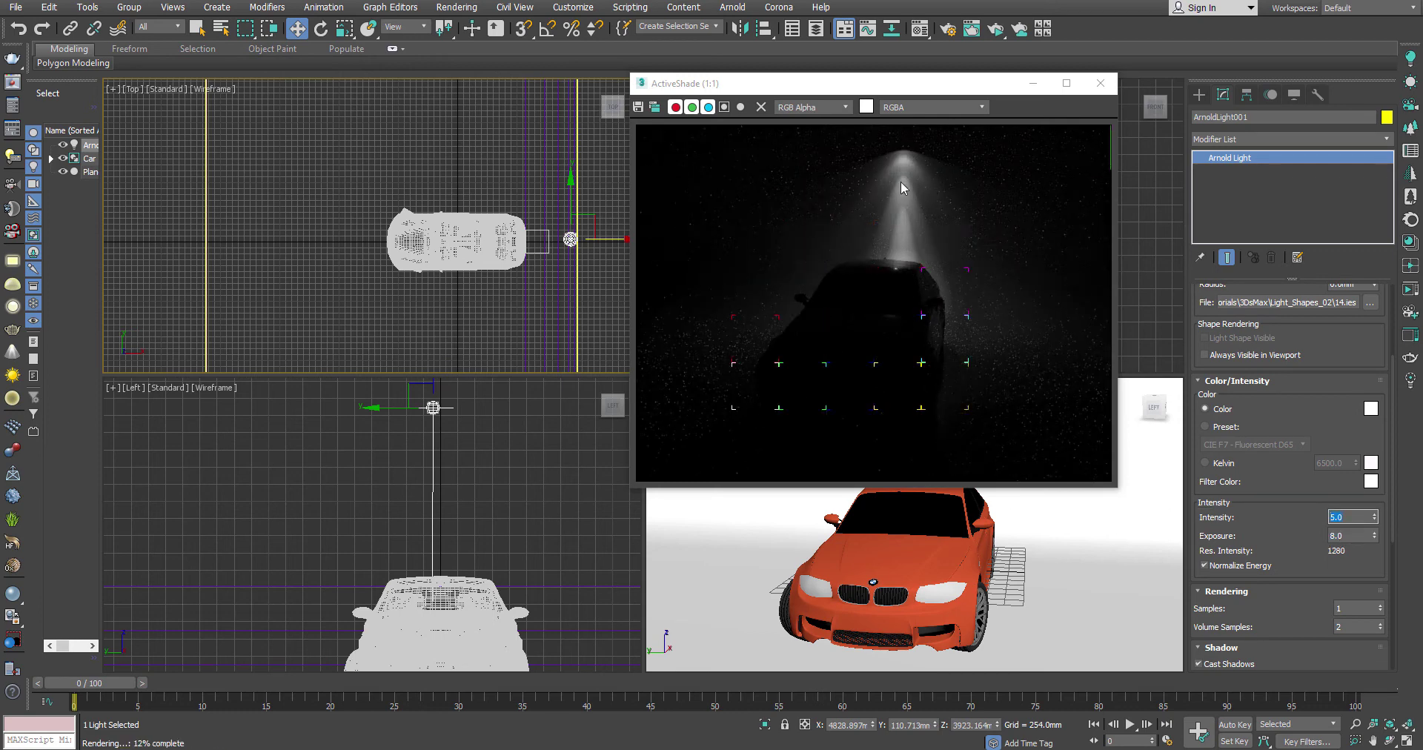
- Move the photometric light back over the car at X about 124 mm and reposition the ActiveShade preview away from the perspective view
drag(616, 241, 508, 244)
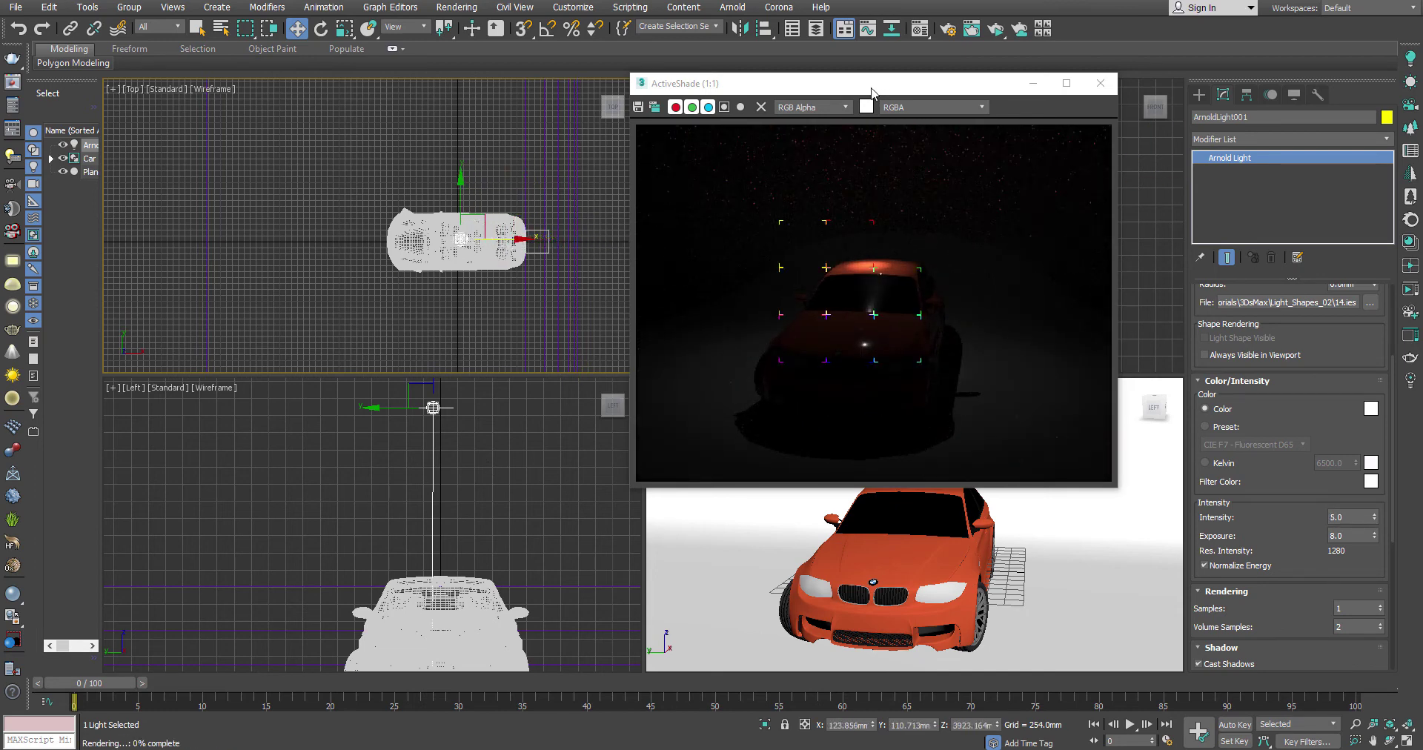
drag(879, 87, 300, 120)
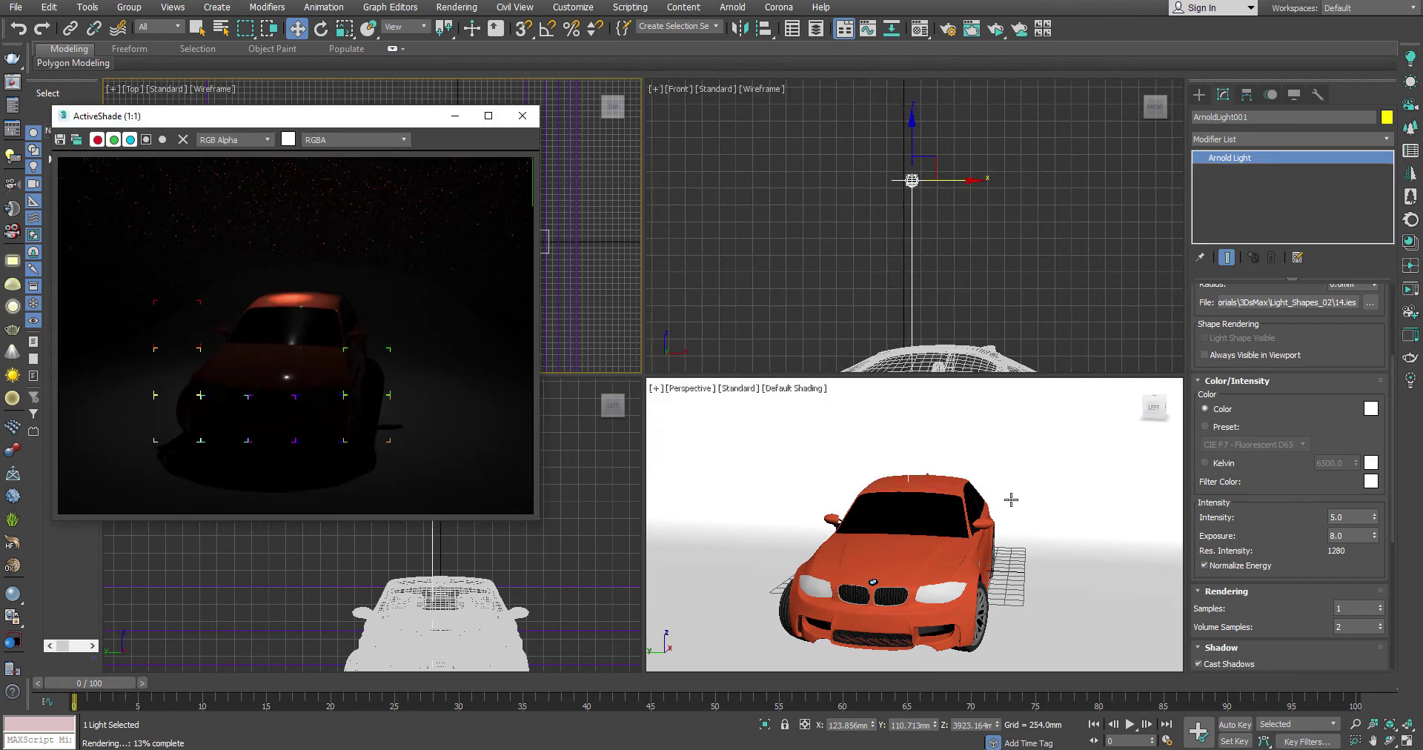
drag(356, 128, 1166, 369)
click(576, 281)
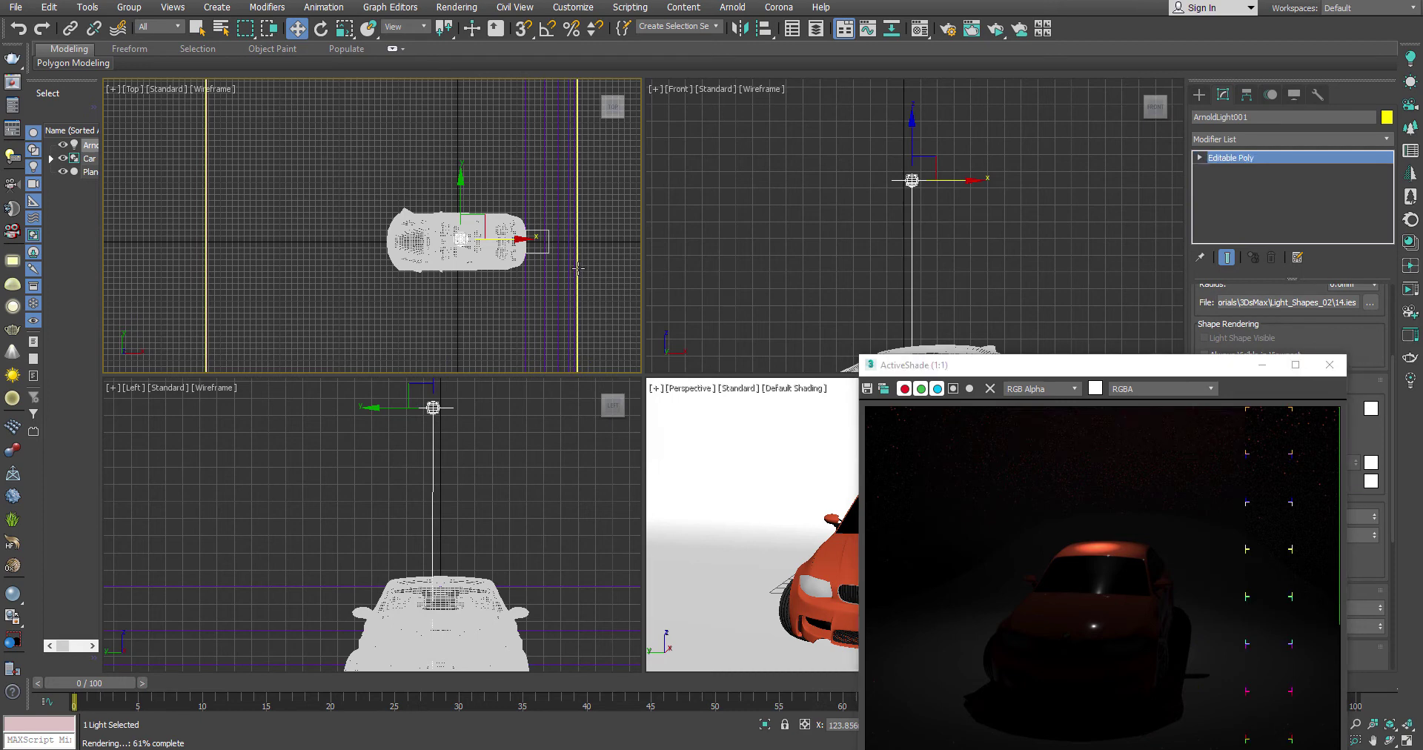
click(491, 246)
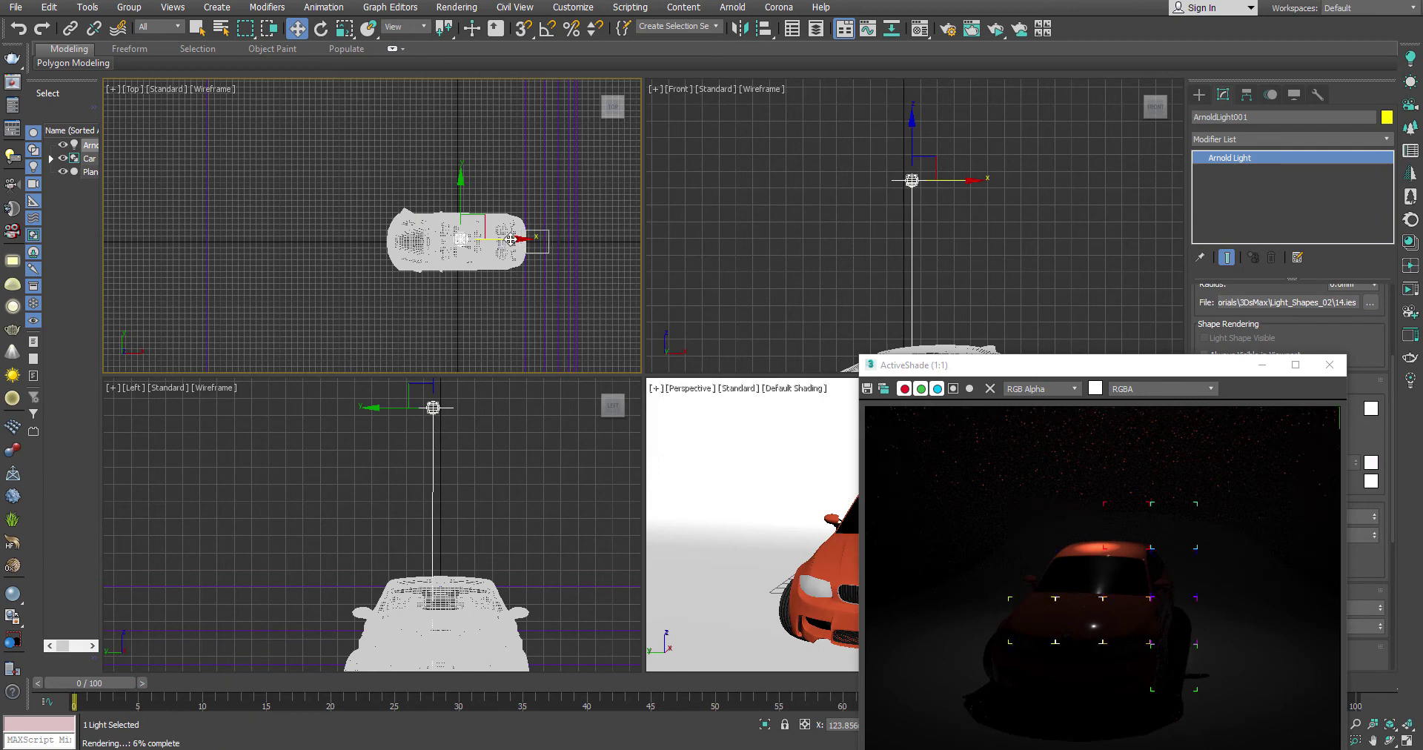
drag(1119, 371, 362, 310)
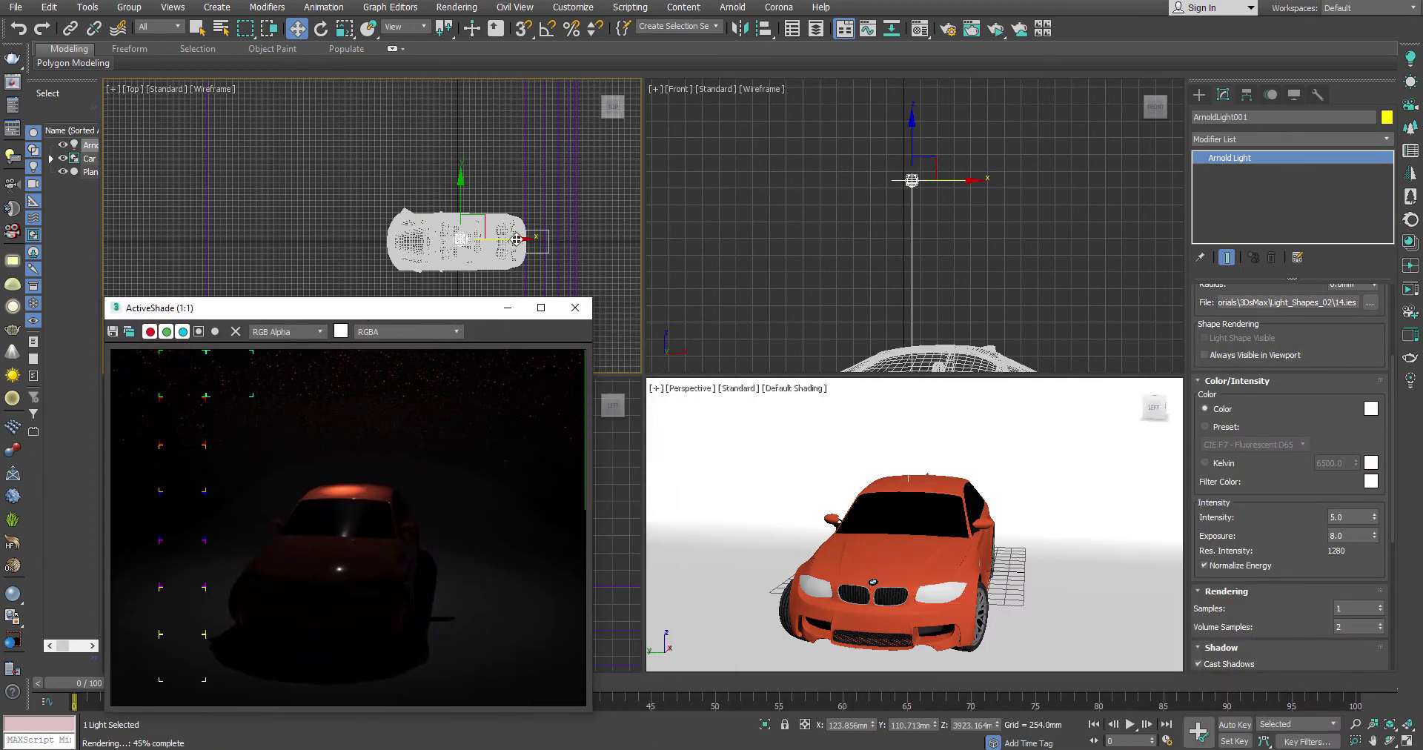
- Move the photometric light along the X axis to behind the car, at X about 4940 mm, and try adjusting its radius
drag(516, 239, 629, 238)
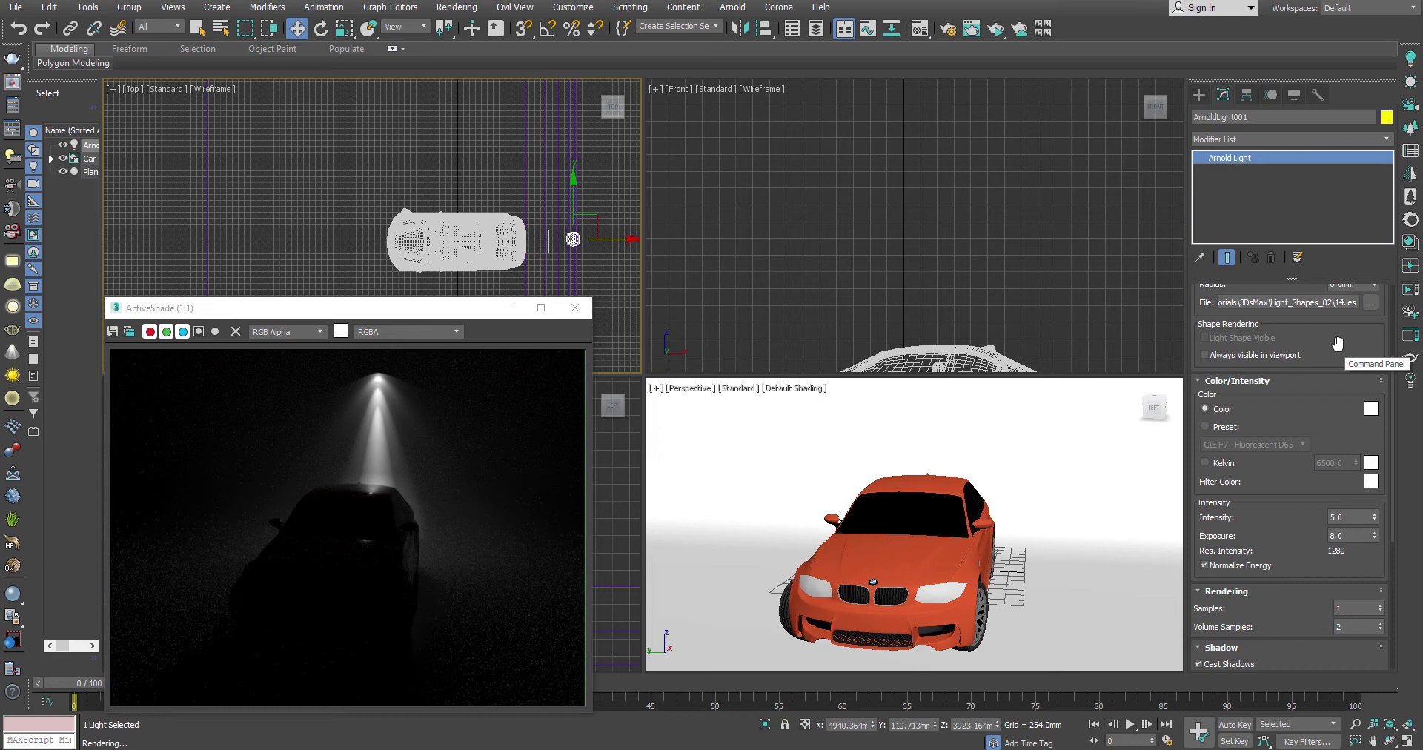
scroll(1330, 350, up, 3)
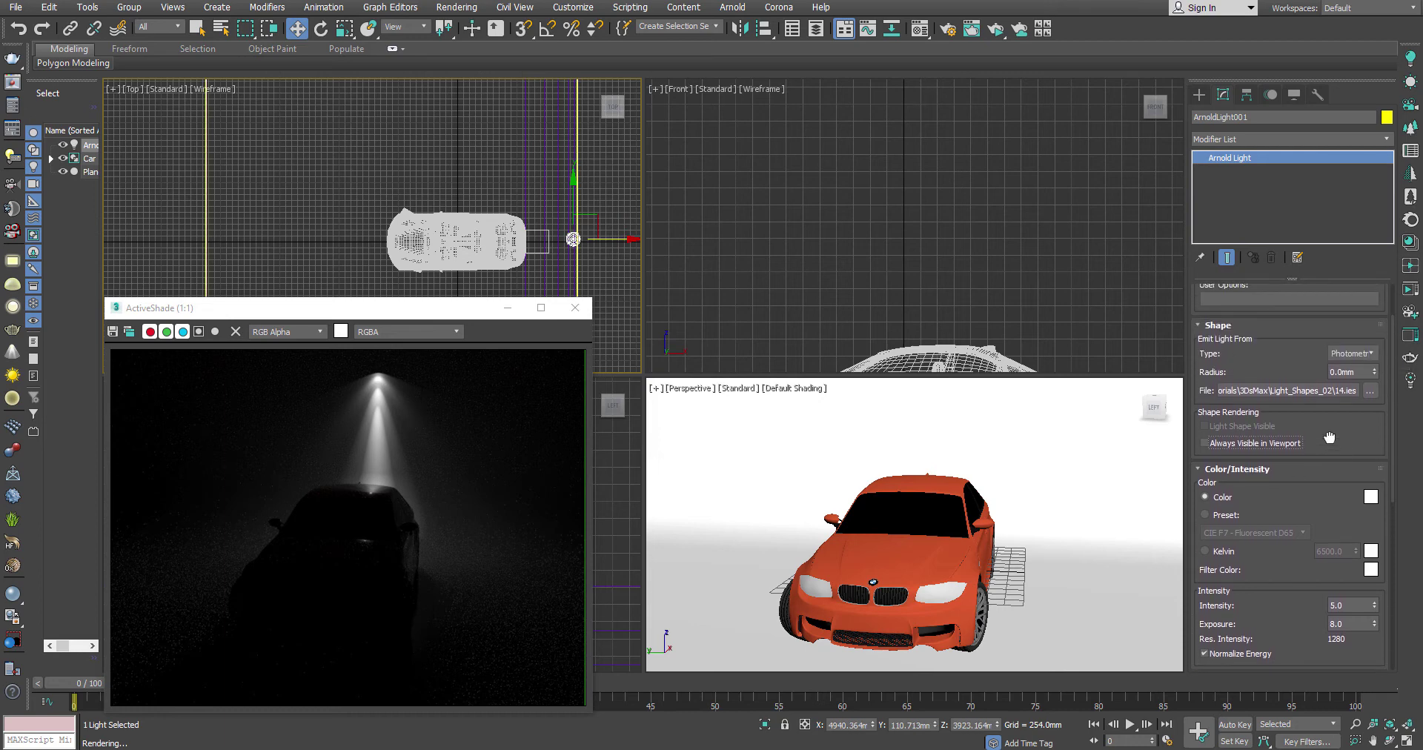
double_click(1360, 372)
drag(1375, 372, 1364, 341)
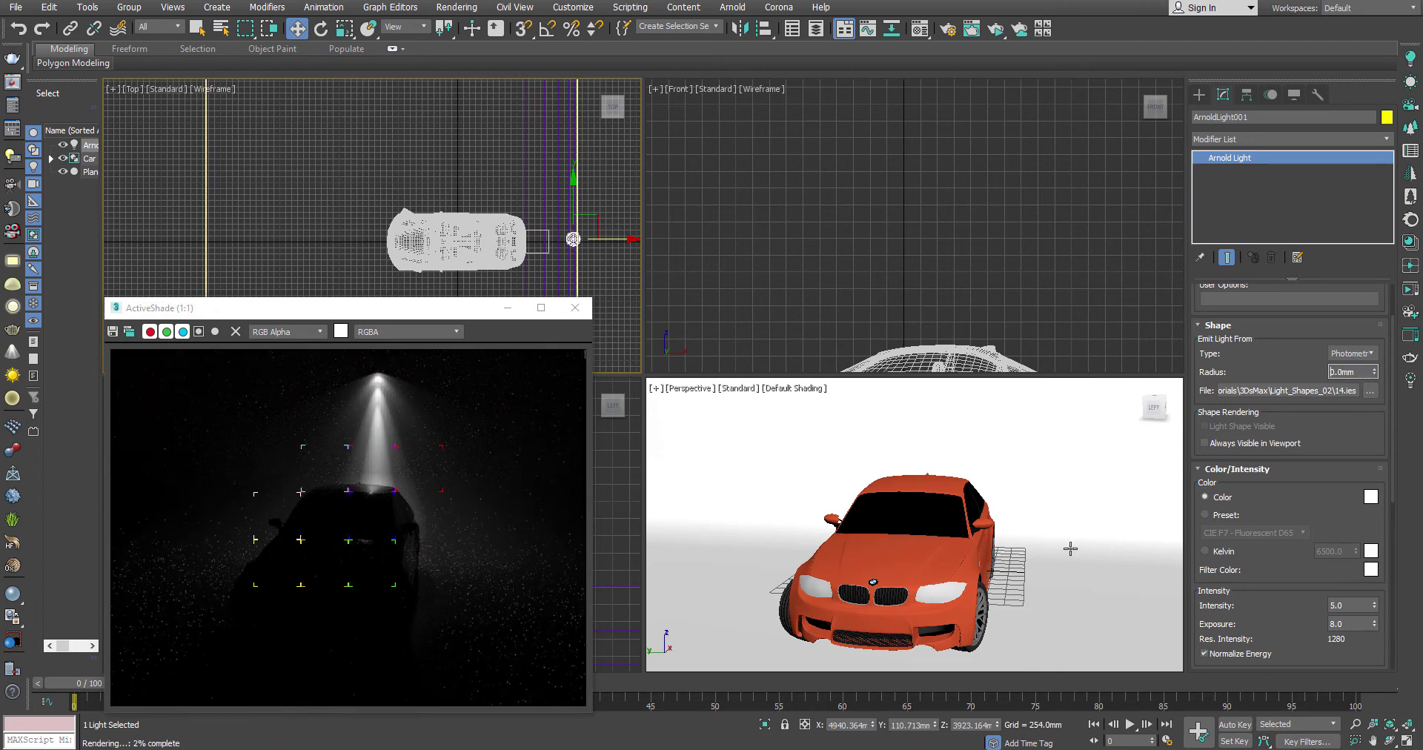
- Move the car beneath the photometric light at X about 5945 mm and set the light's radius to about 66.8 mm
click(518, 261)
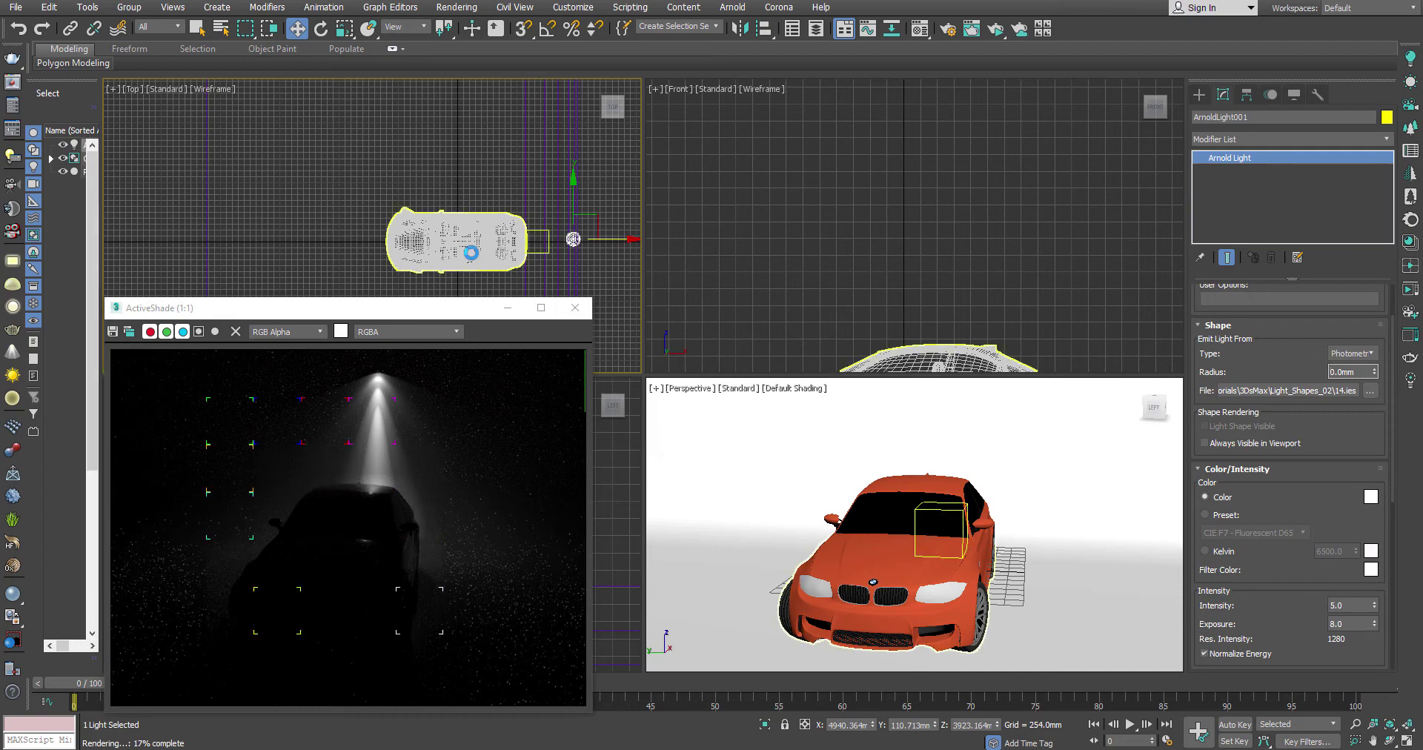
drag(506, 241, 644, 231)
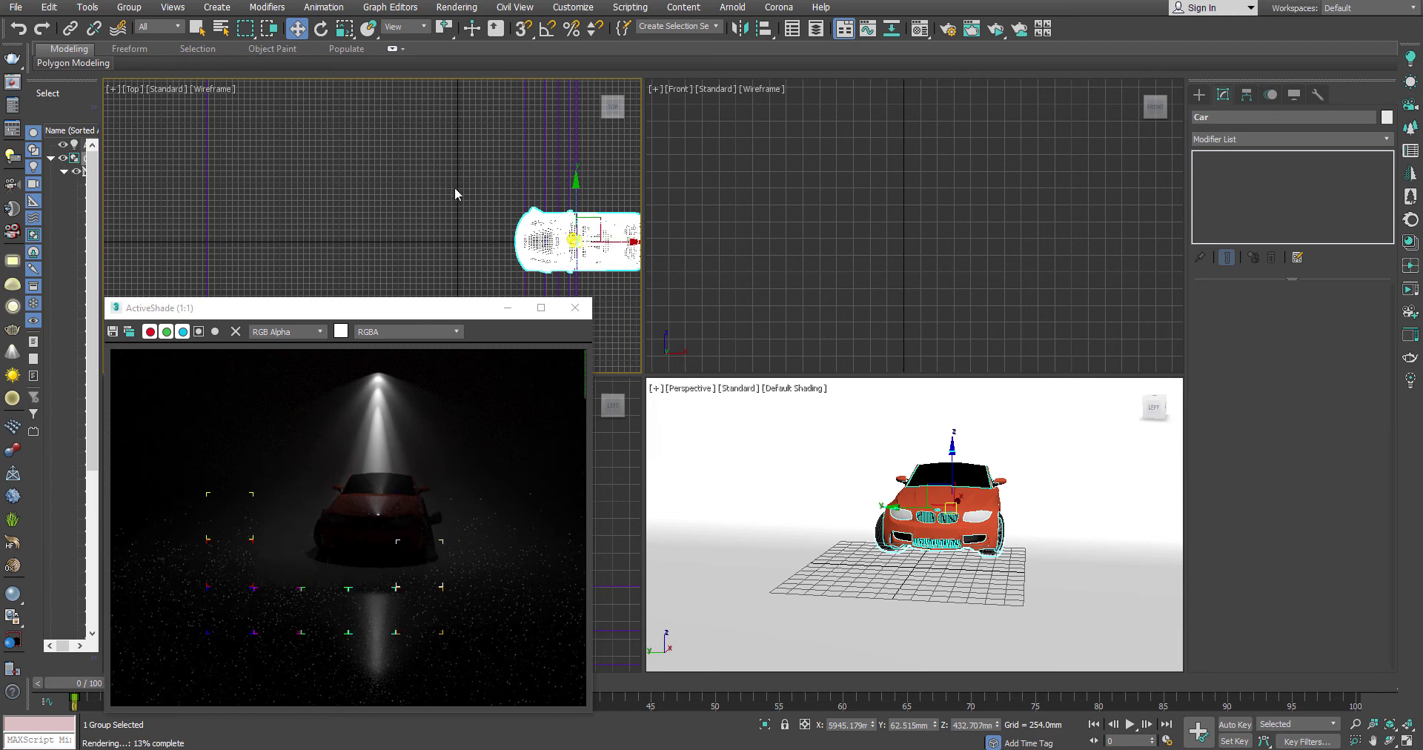
click(558, 247)
click(571, 239)
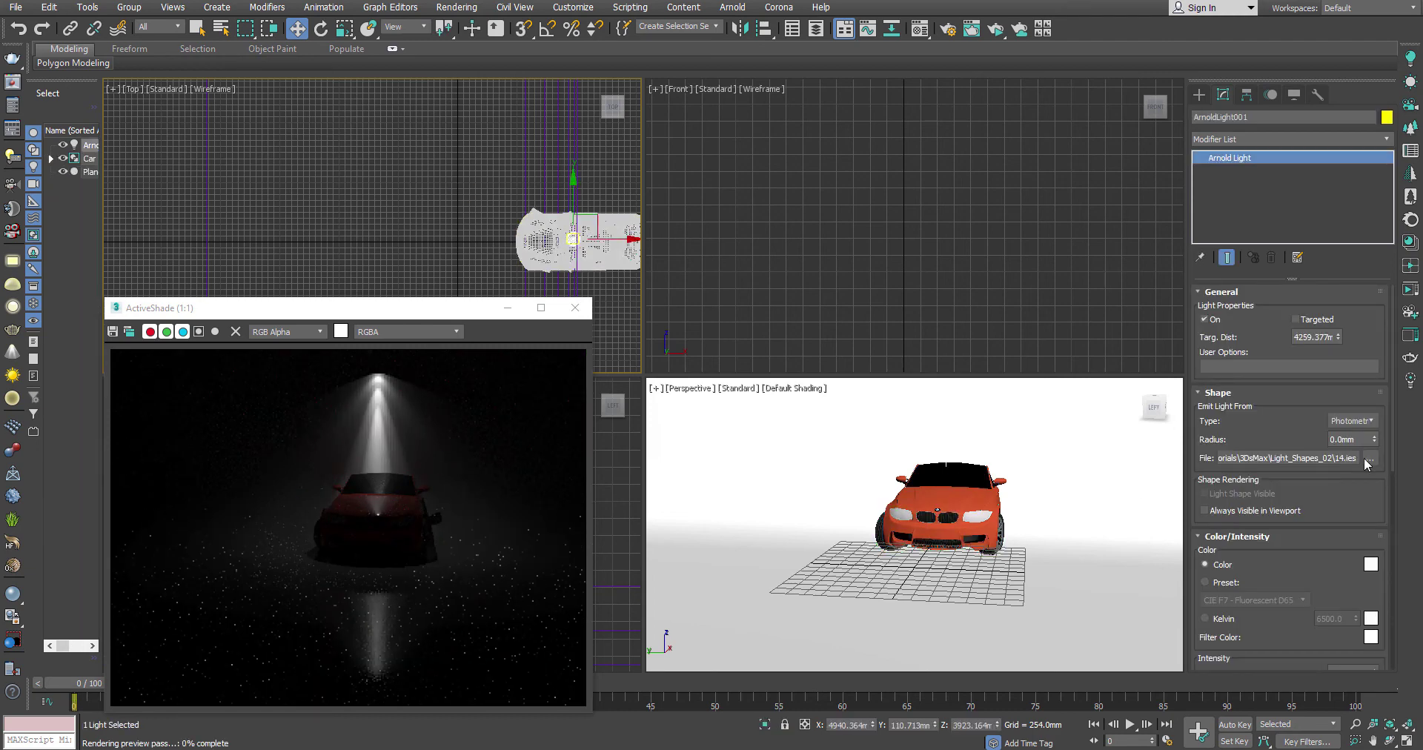
drag(1375, 443, 1360, 248)
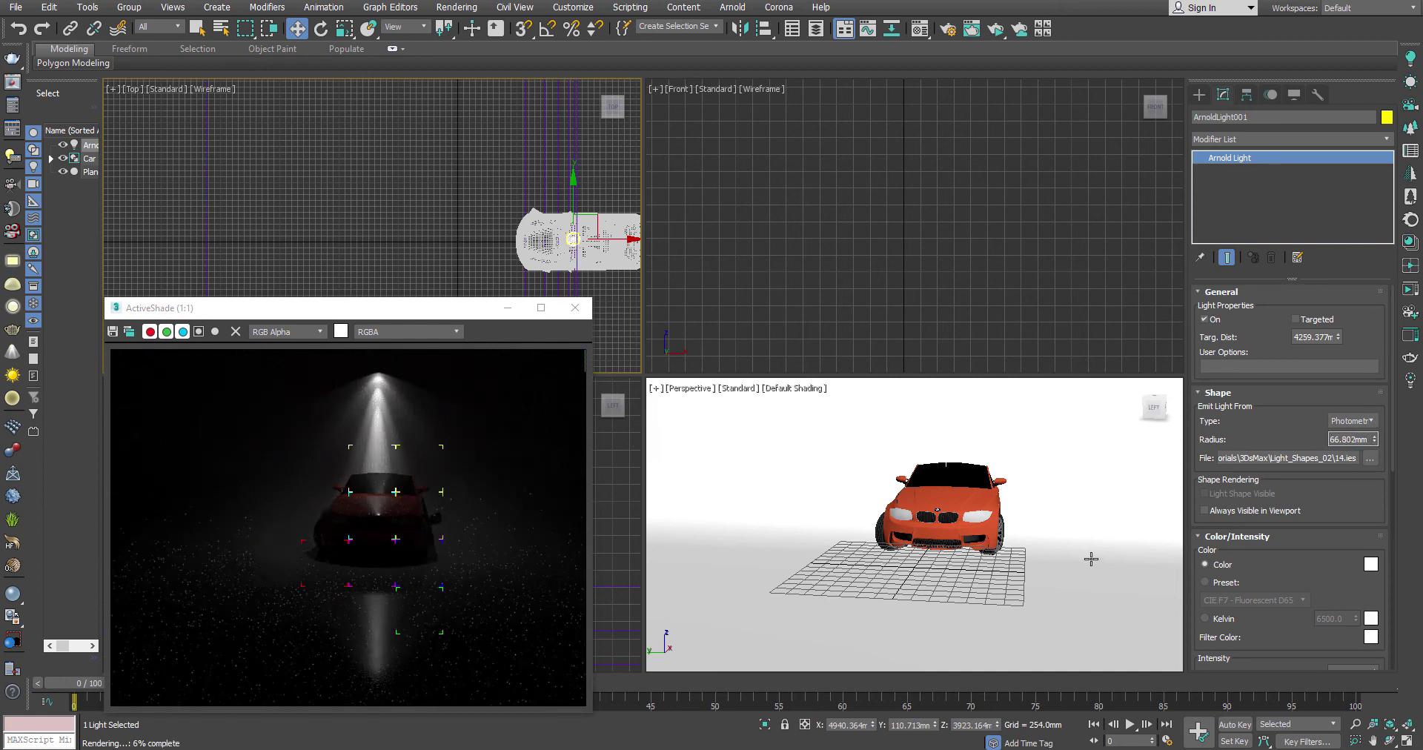
scroll(1065, 555, up, 5)
scroll(935, 519, down, 8)
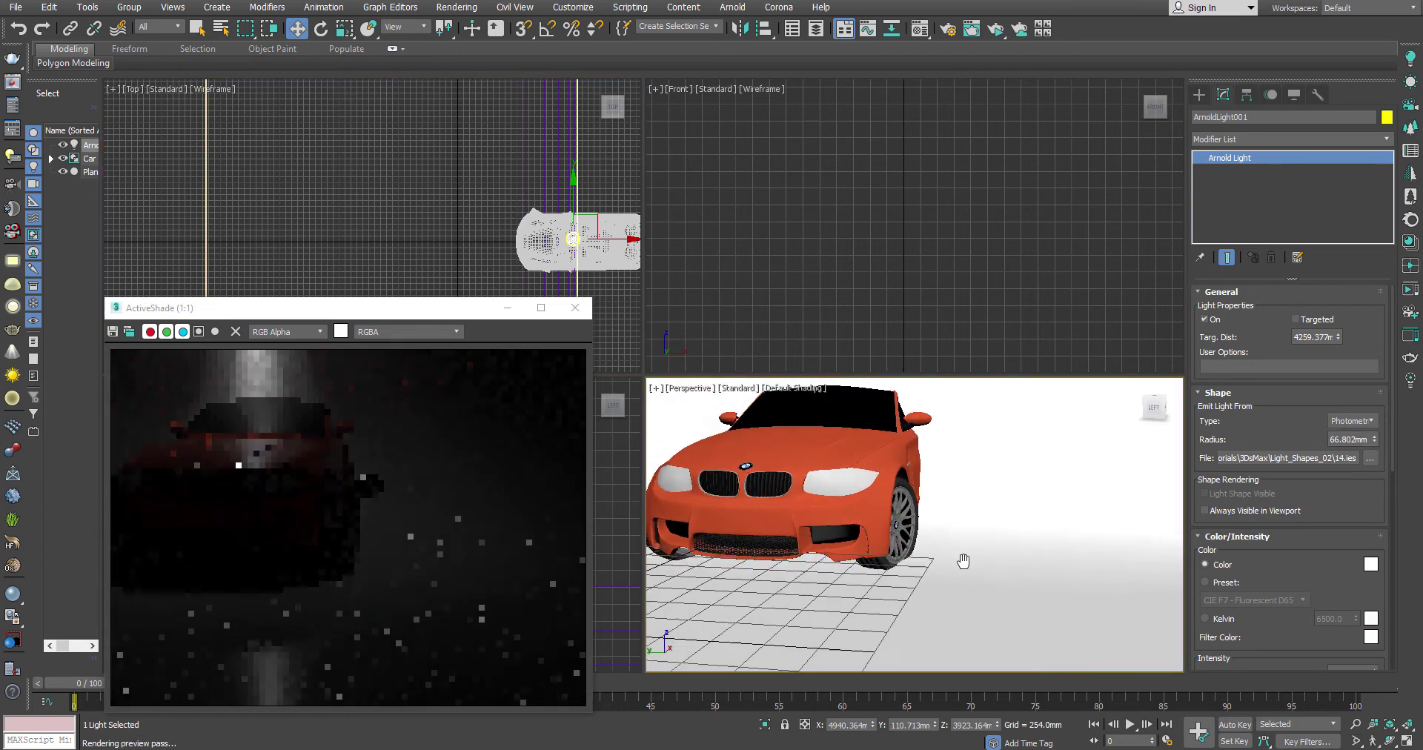
middle_drag(921, 584, 1025, 585)
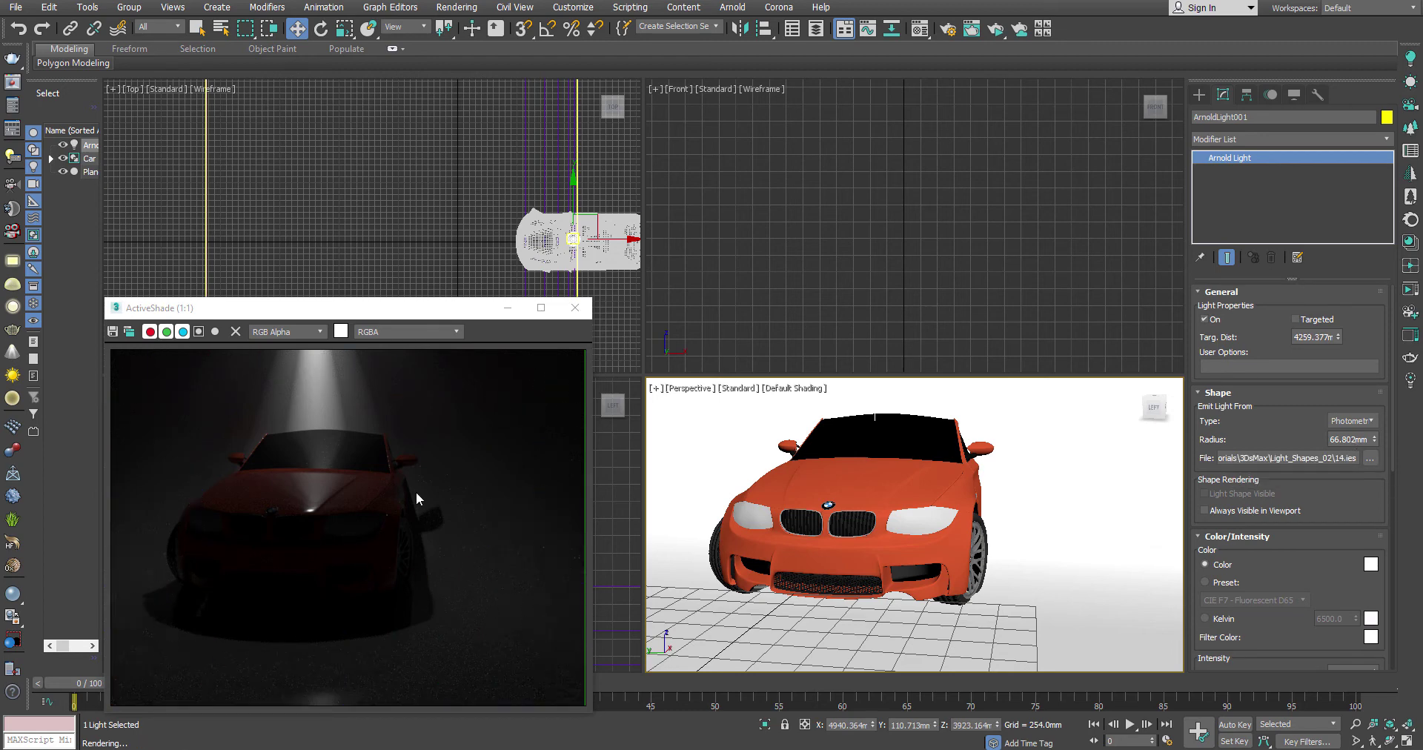
scroll(944, 558, down, 5)
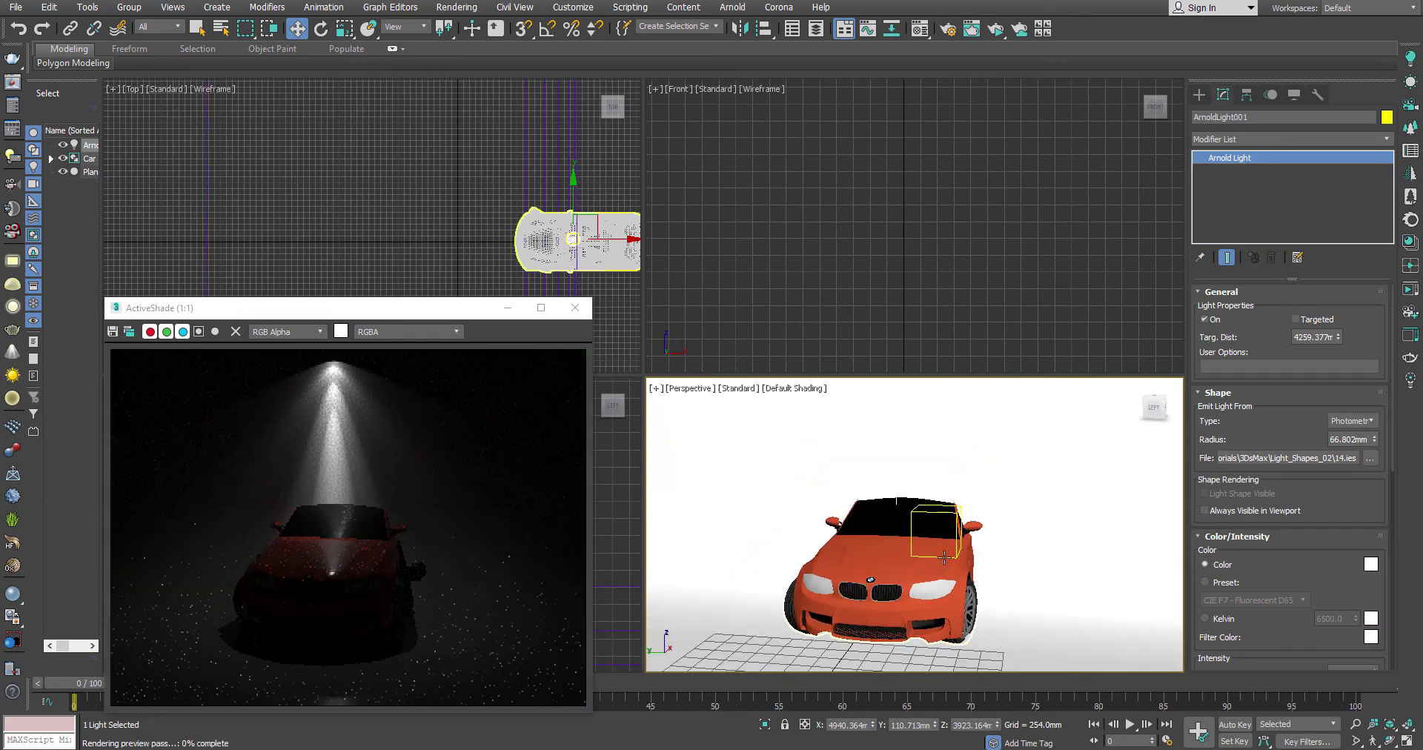
- Move the car back to X about 352 mm and bring the photometric light over it at X about 425 mm
click(932, 535)
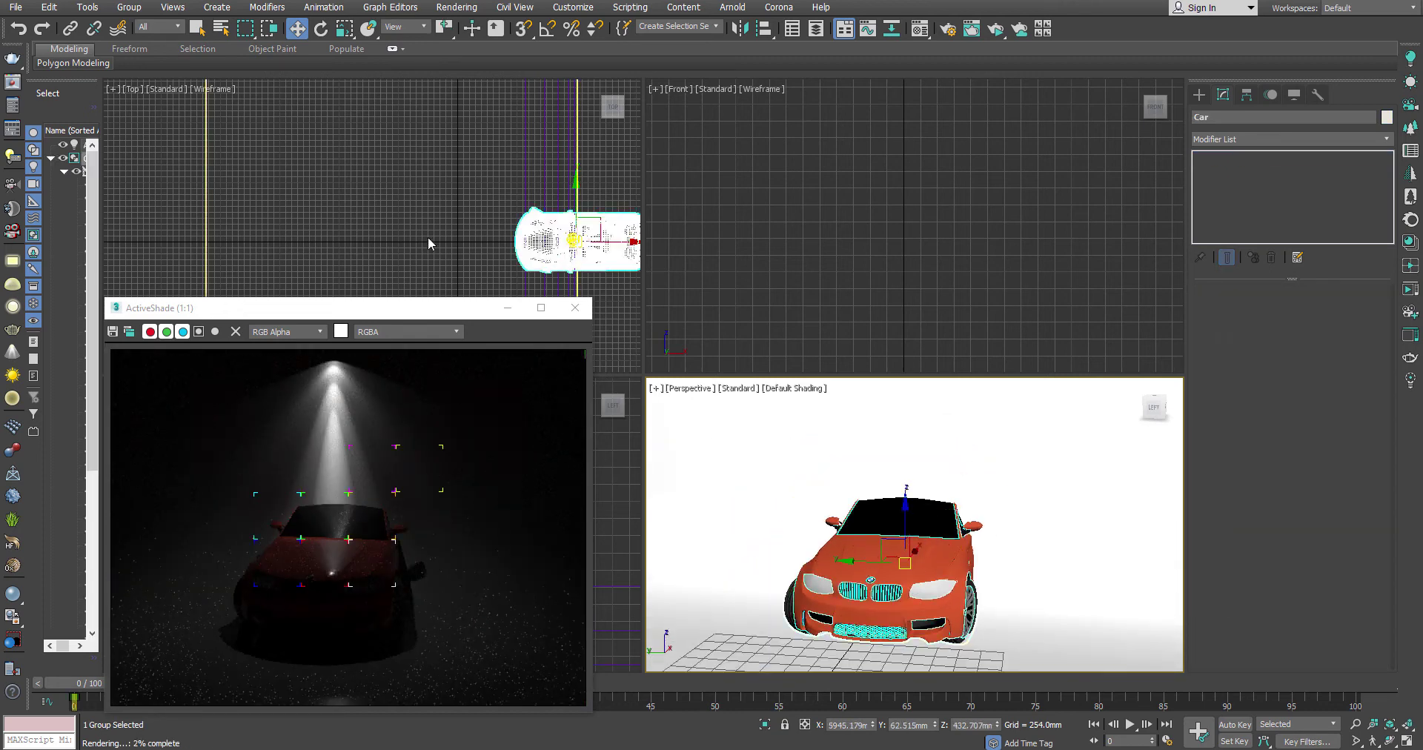
drag(627, 241, 499, 241)
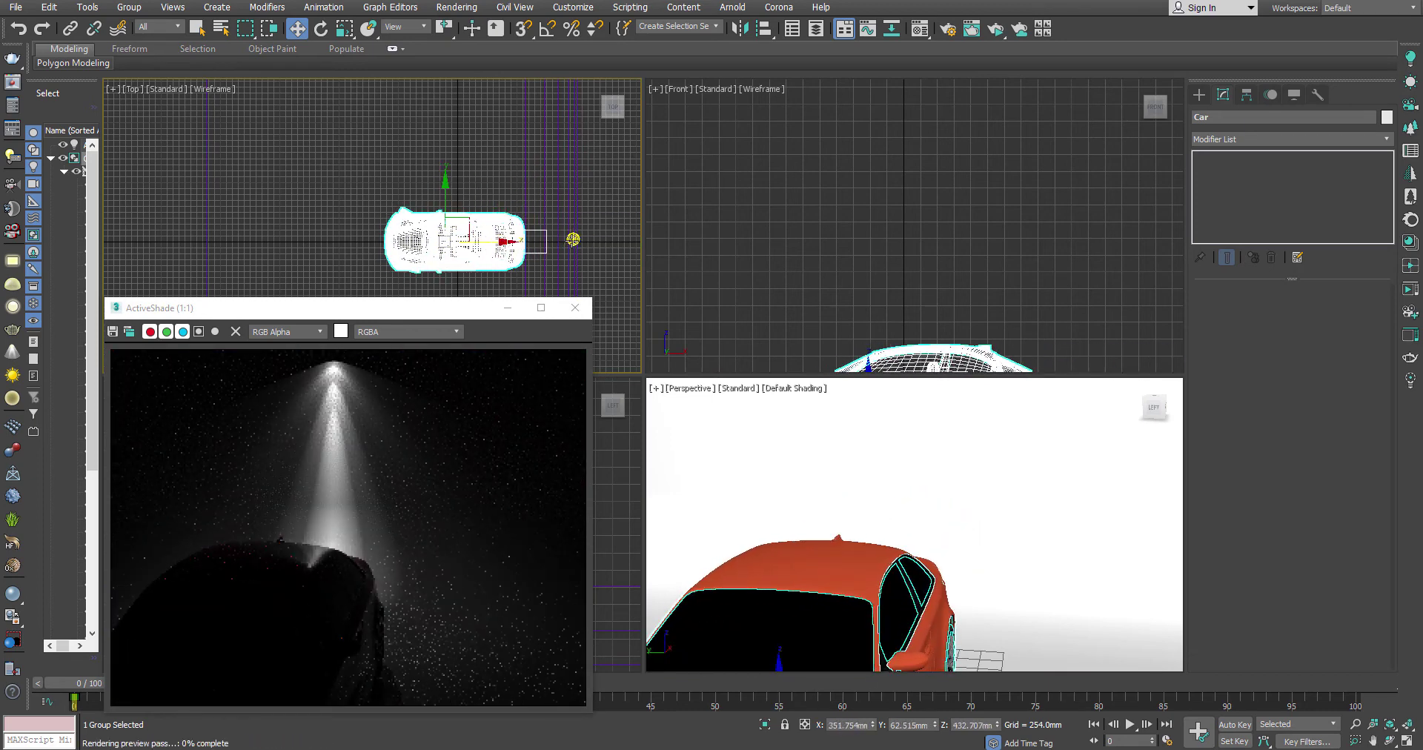
click(573, 238)
drag(620, 240, 515, 240)
scroll(931, 505, down, 5)
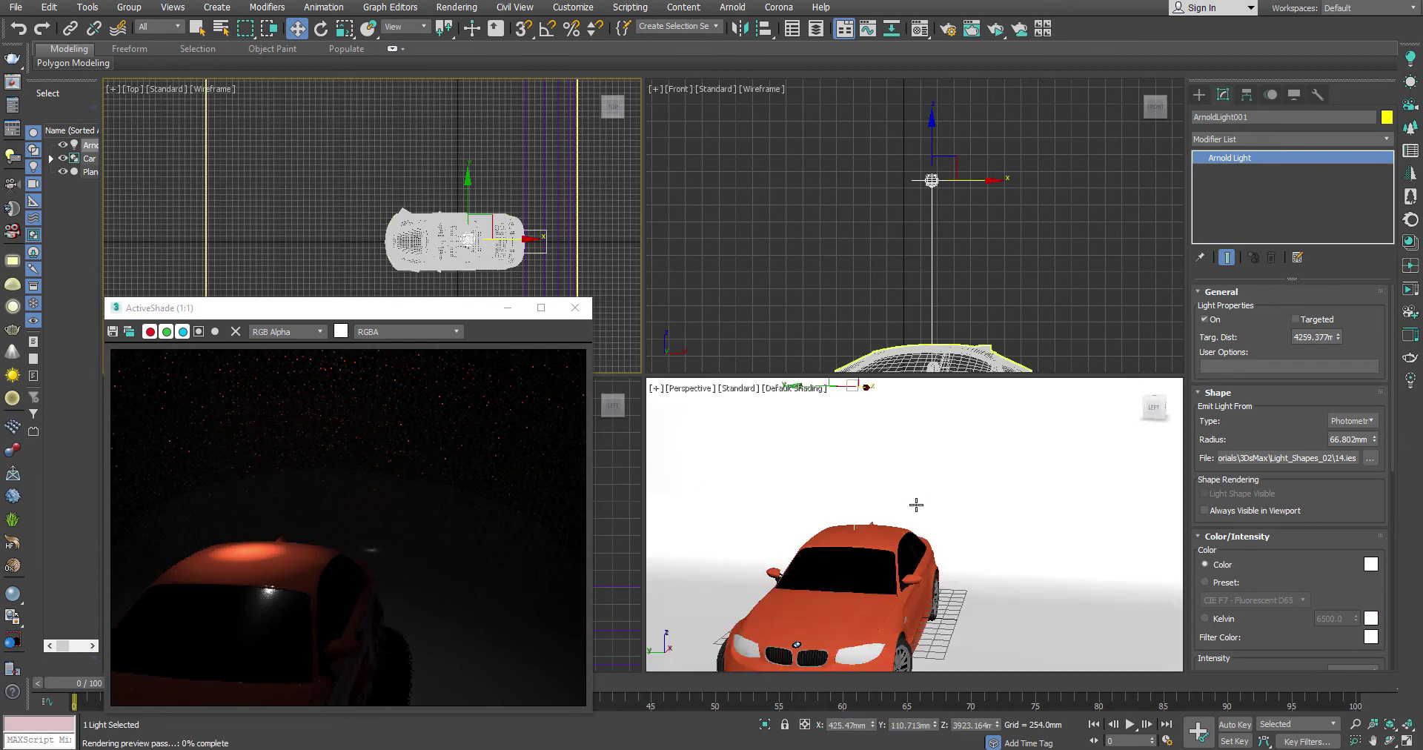
scroll(921, 498, up, 5)
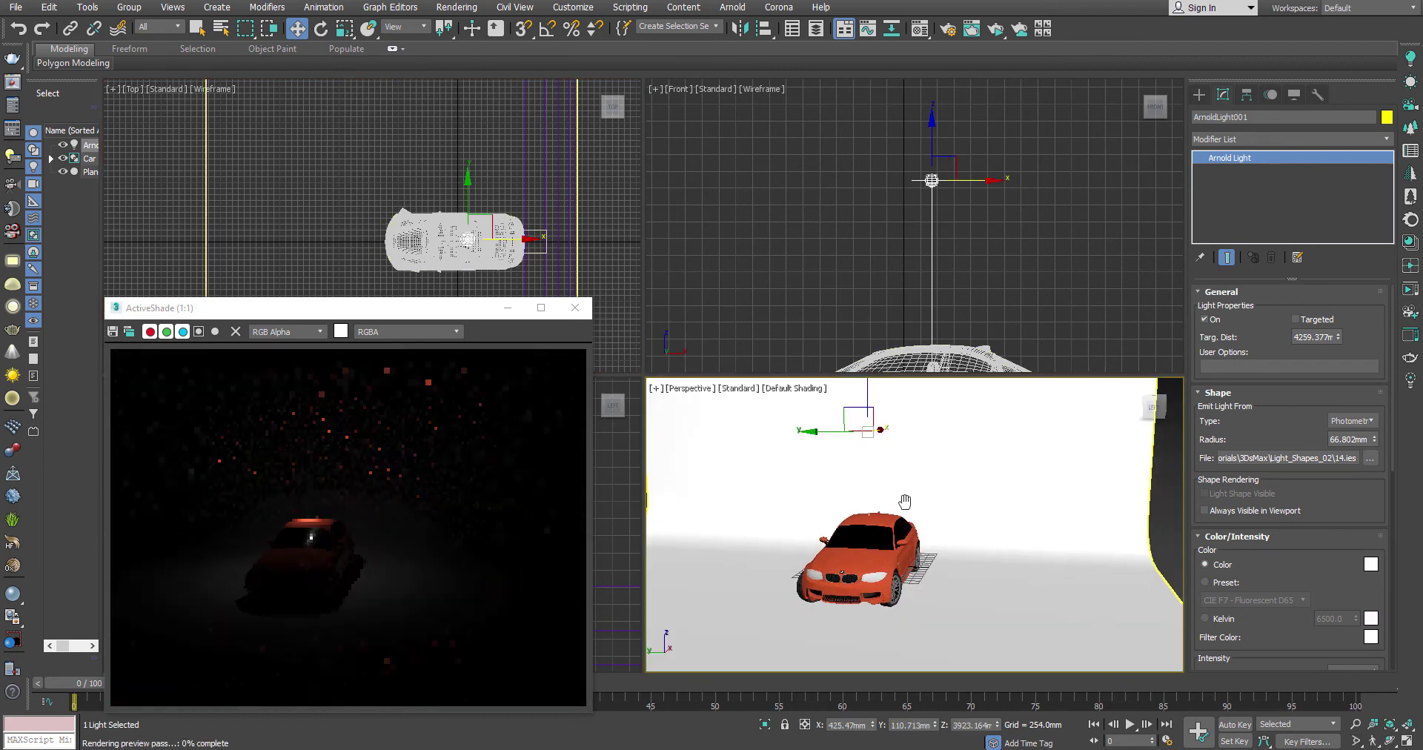
middle_drag(899, 511, 892, 485)
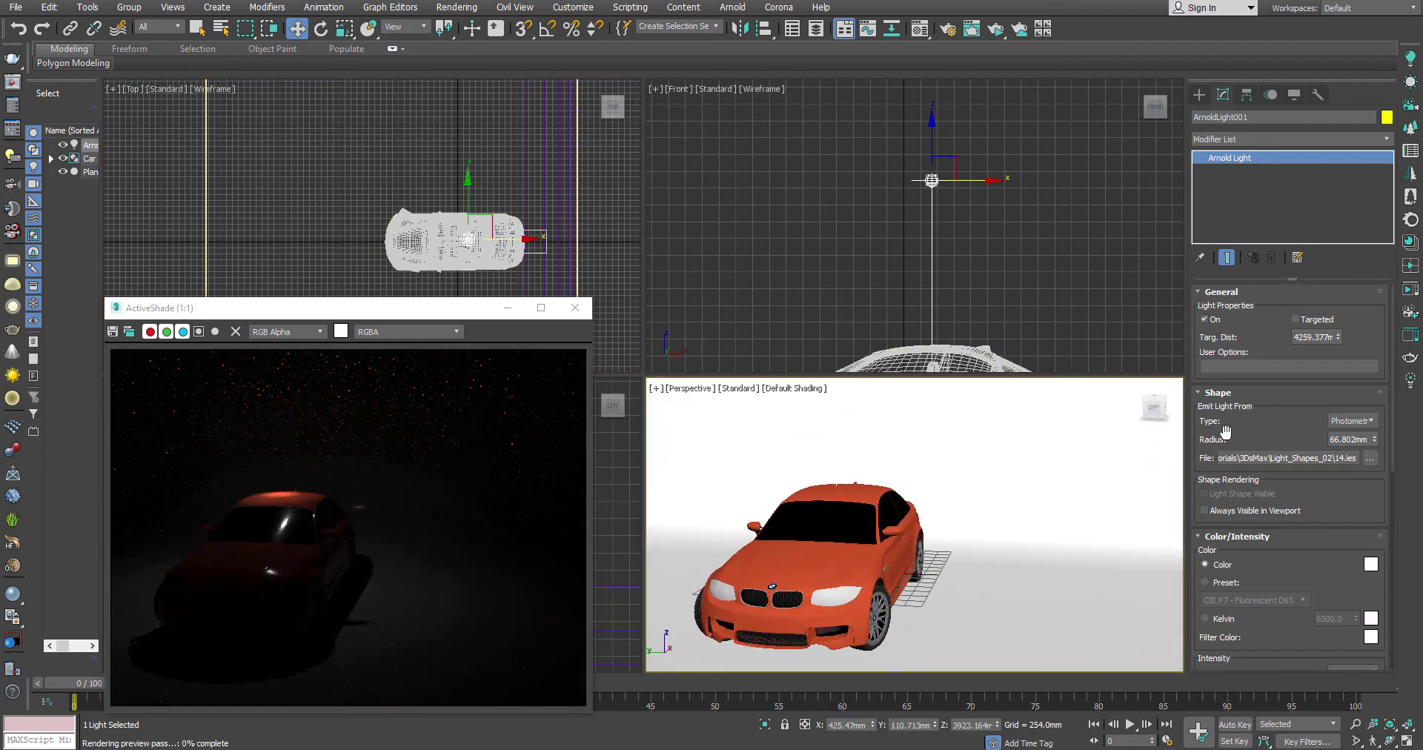
- Change the light's emission shape to Mesh and reposition the ActiveShade preview
click(1346, 421)
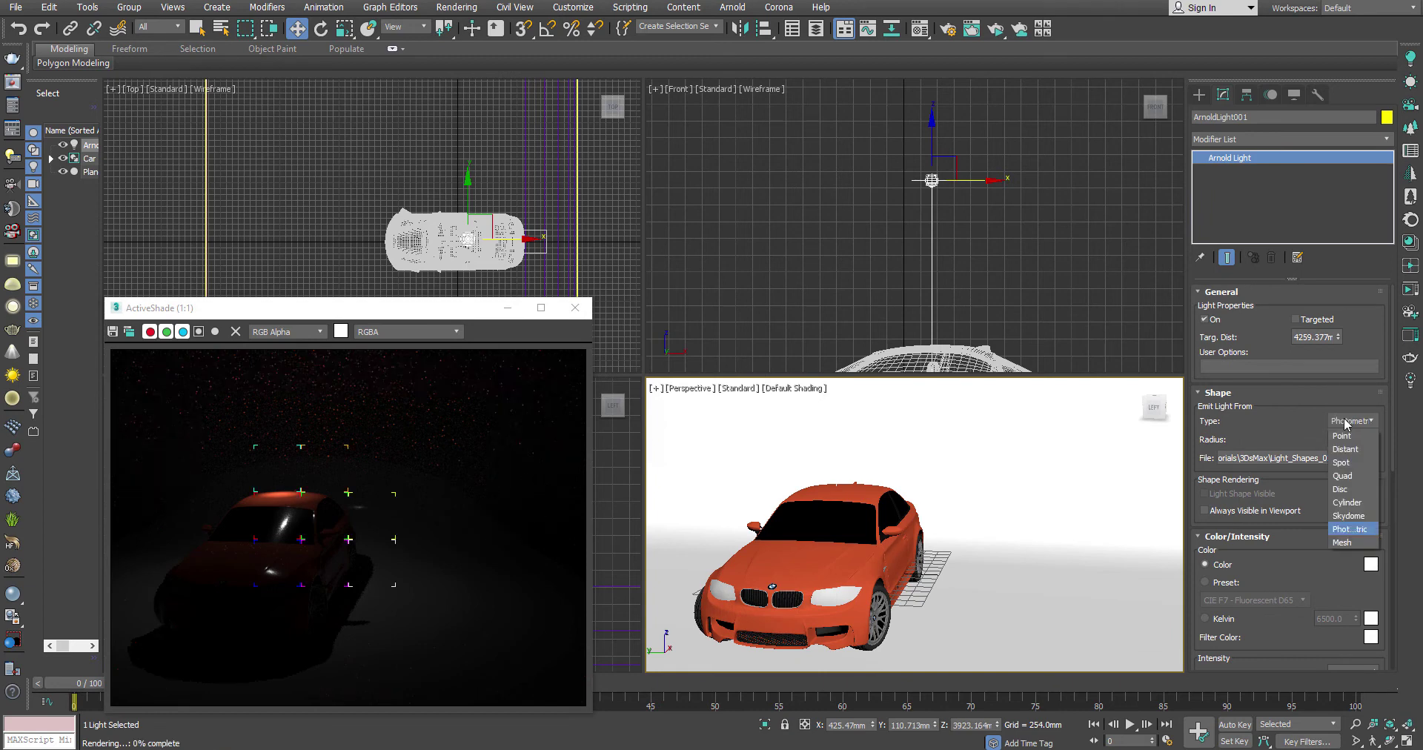
click(1350, 542)
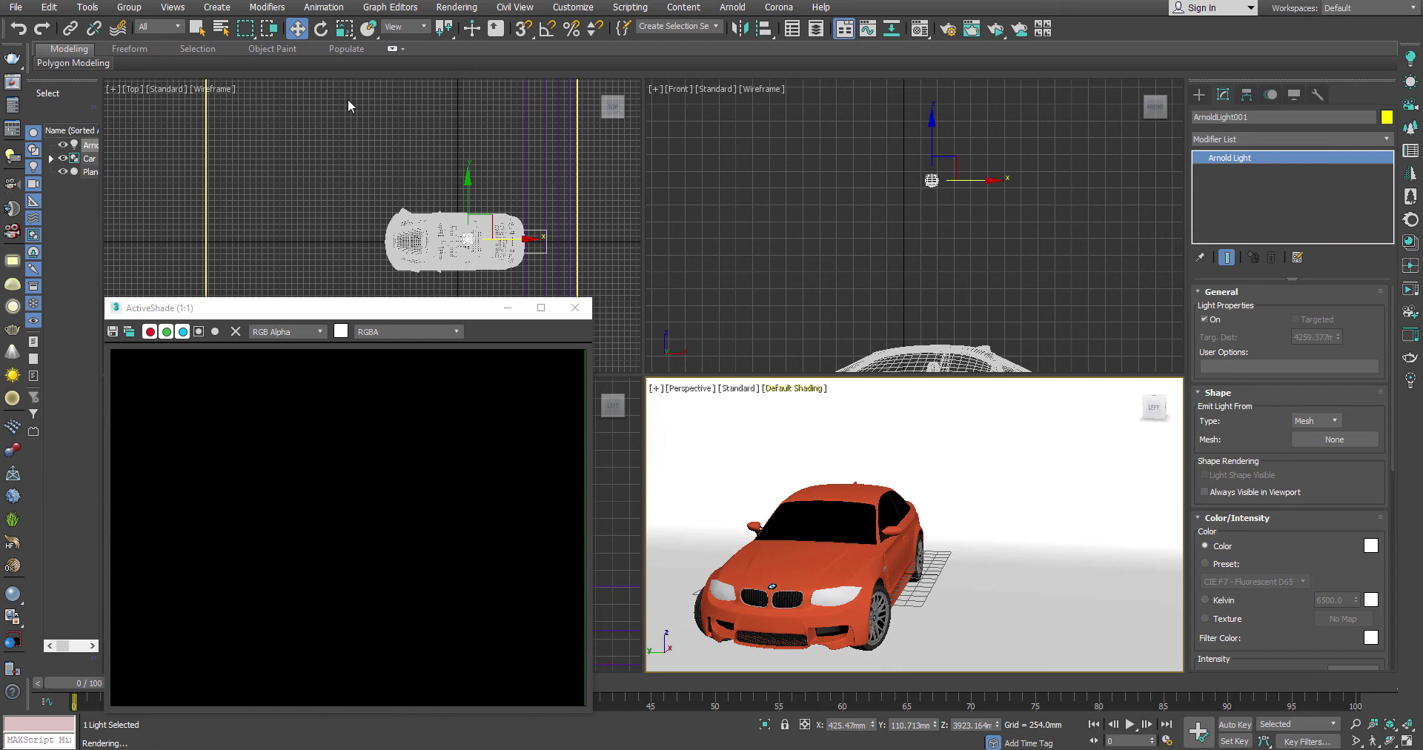
drag(417, 314, 163, 277)
right_click(502, 486)
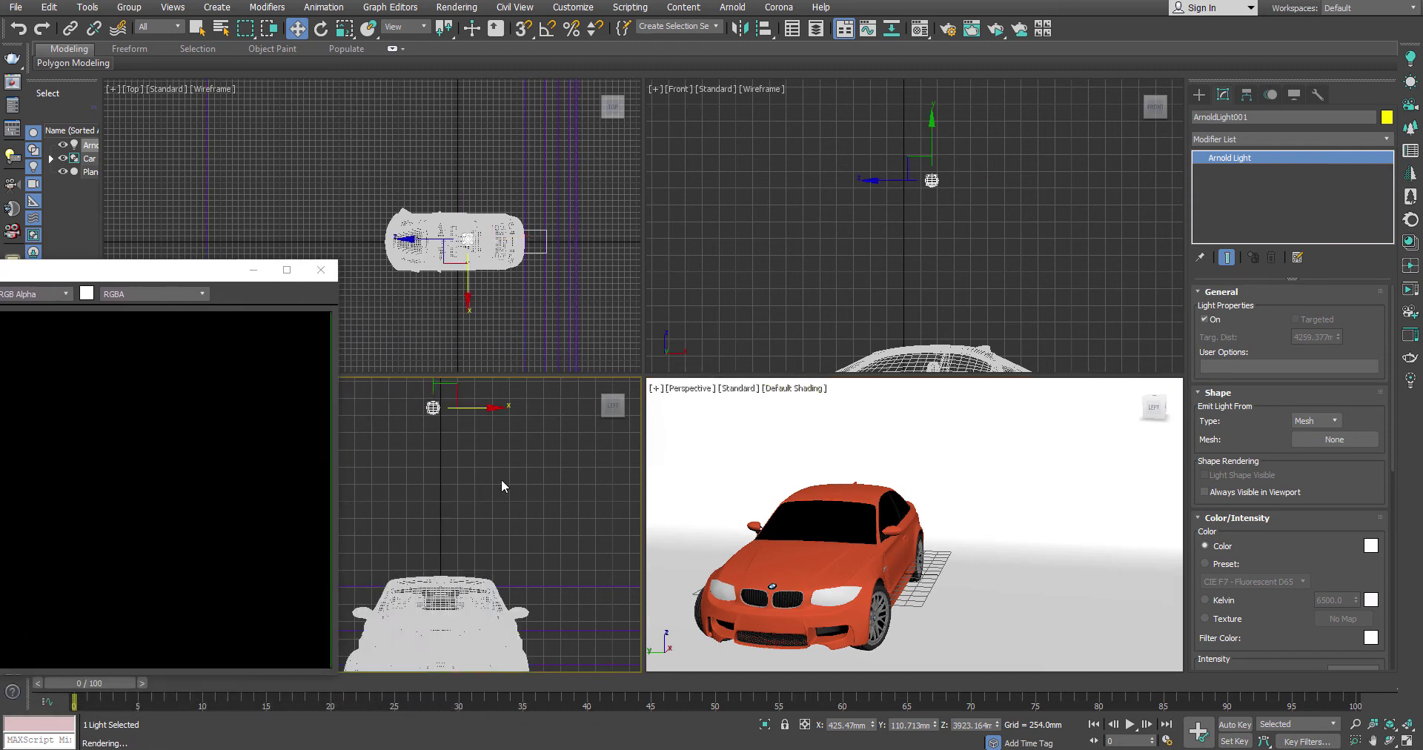
middle_drag(535, 488, 503, 485)
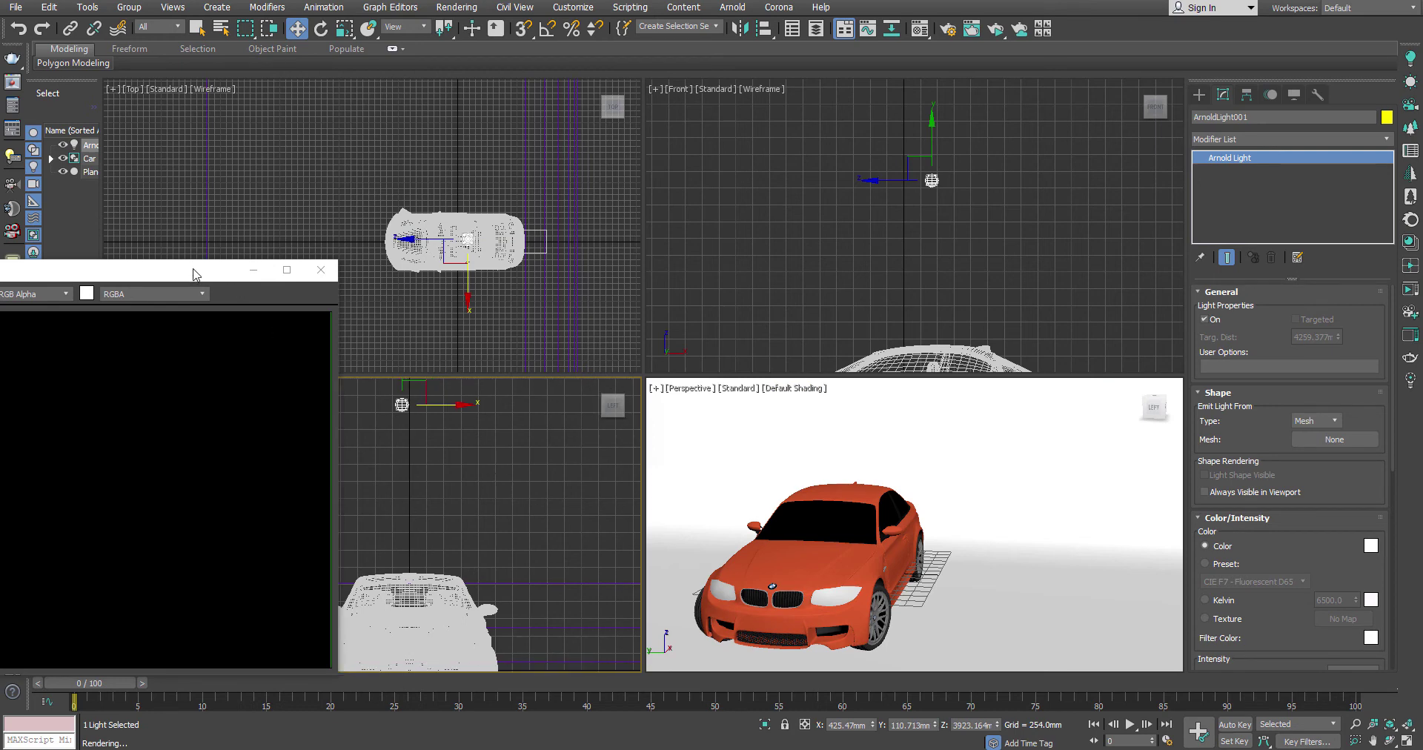
drag(194, 274, 411, 271)
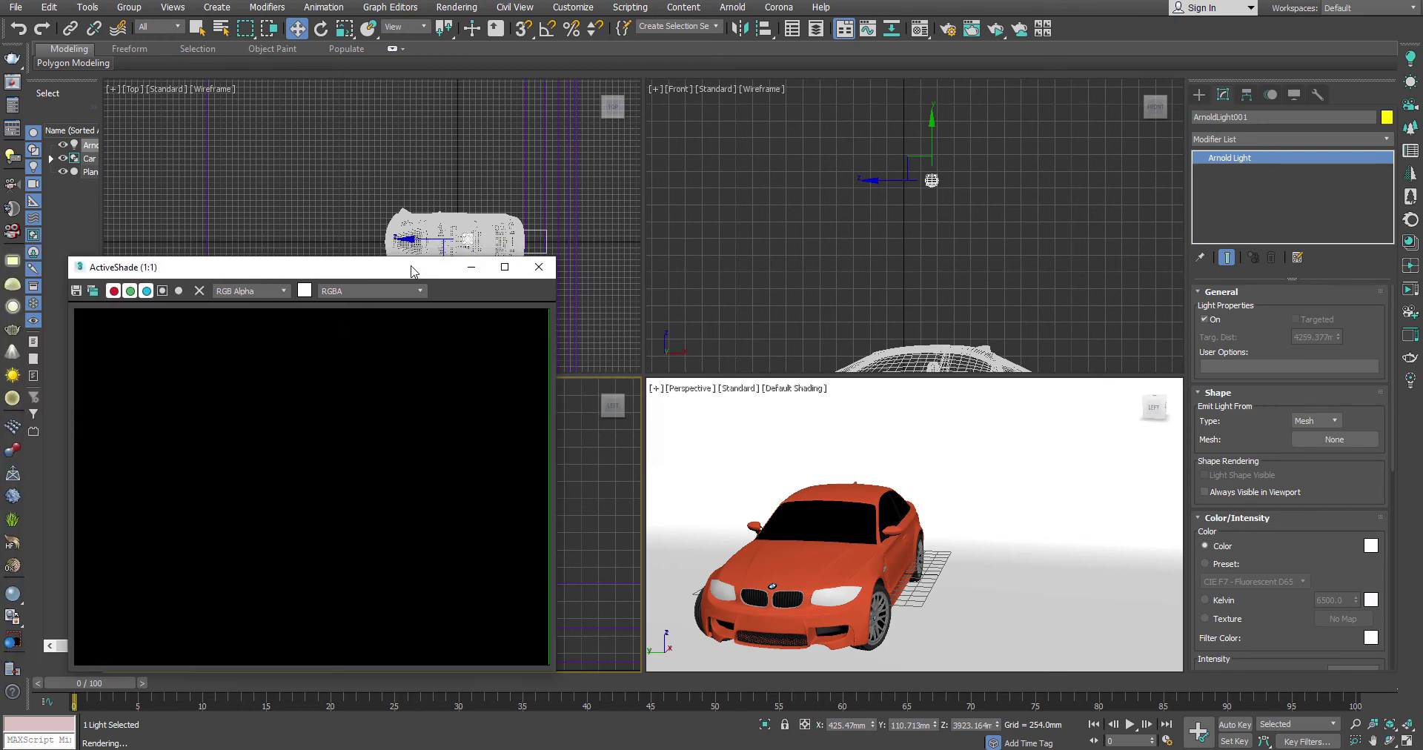
- Create a teapot beside the car, then shift it about 135 mm along X and 457 mm down in the Front view
click(1198, 94)
click(1200, 116)
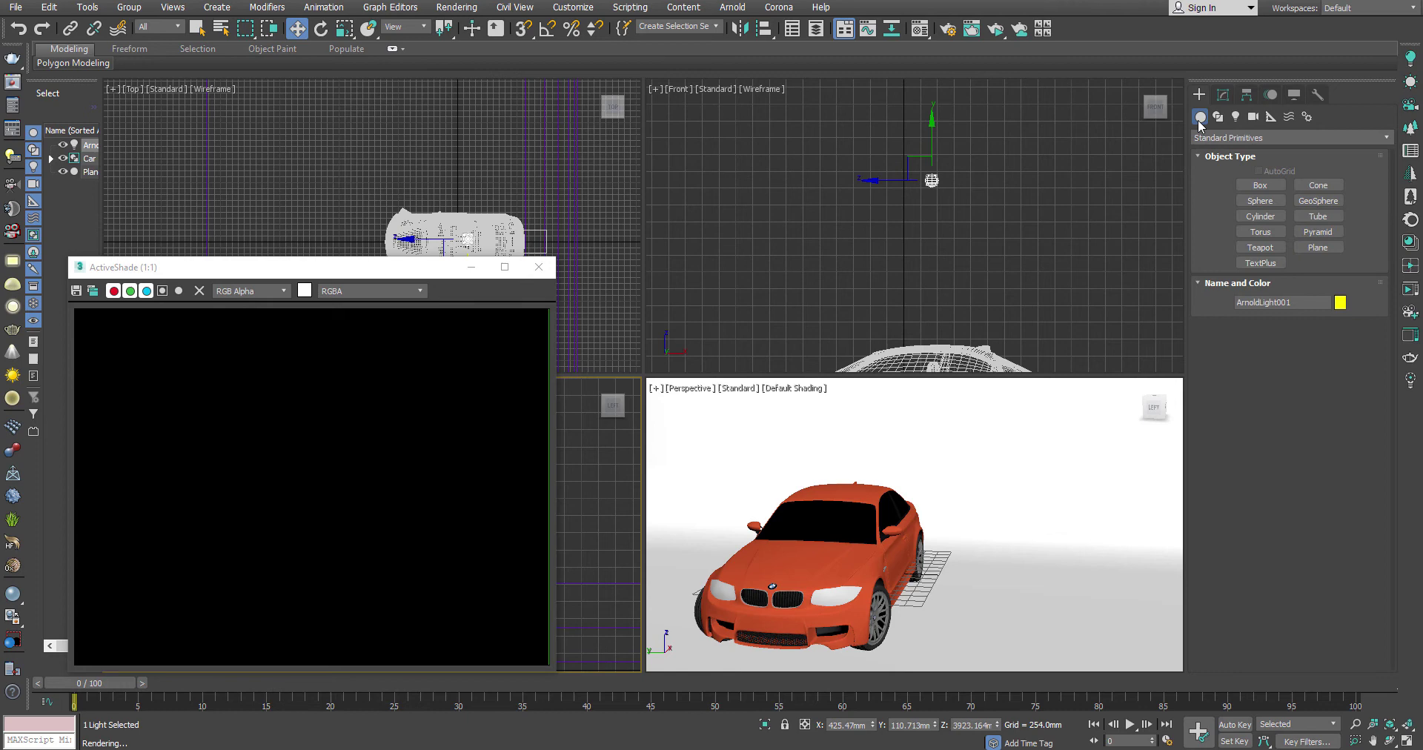
click(1260, 247)
mouse_move(1005, 587)
mouse_down()
mouse_move(1019, 598)
mouse_move(995, 587)
mouse_up()
key(w)
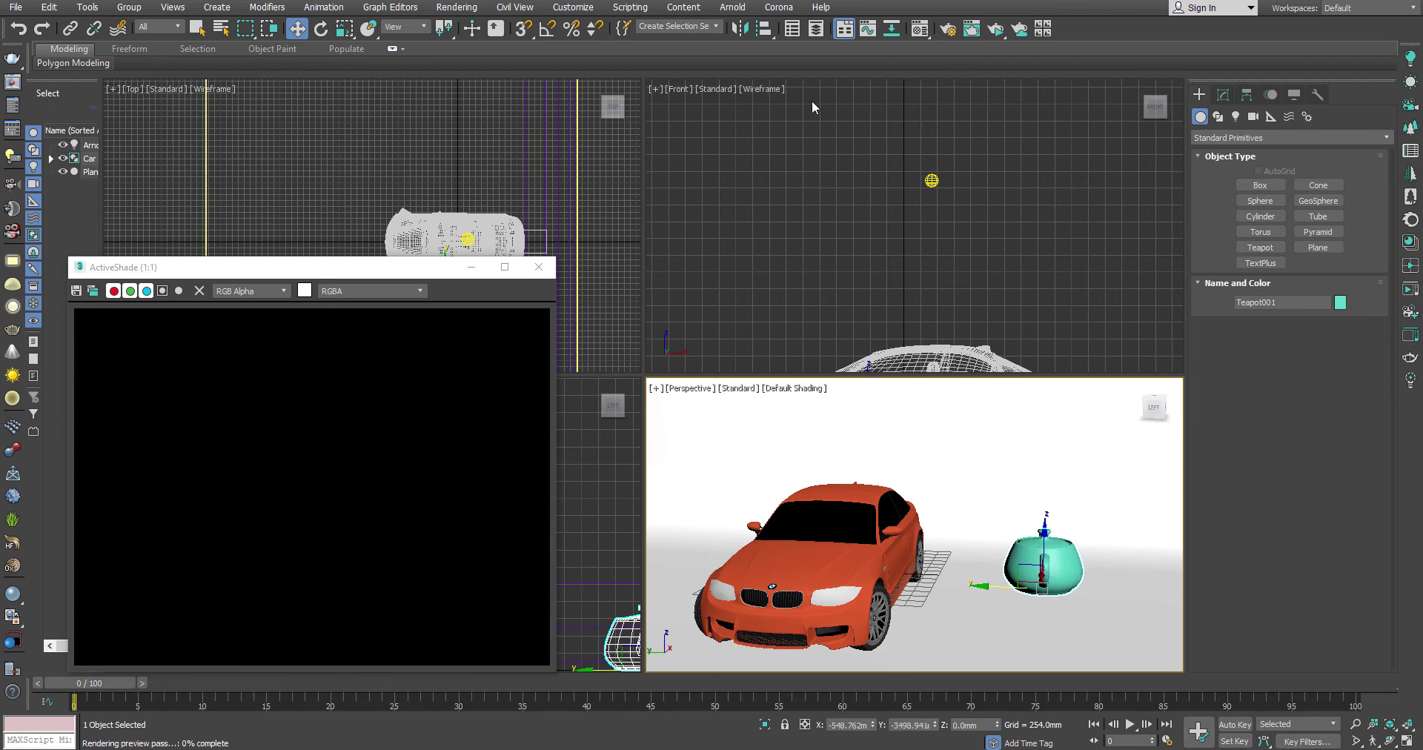
middle_drag(852, 367, 863, 311)
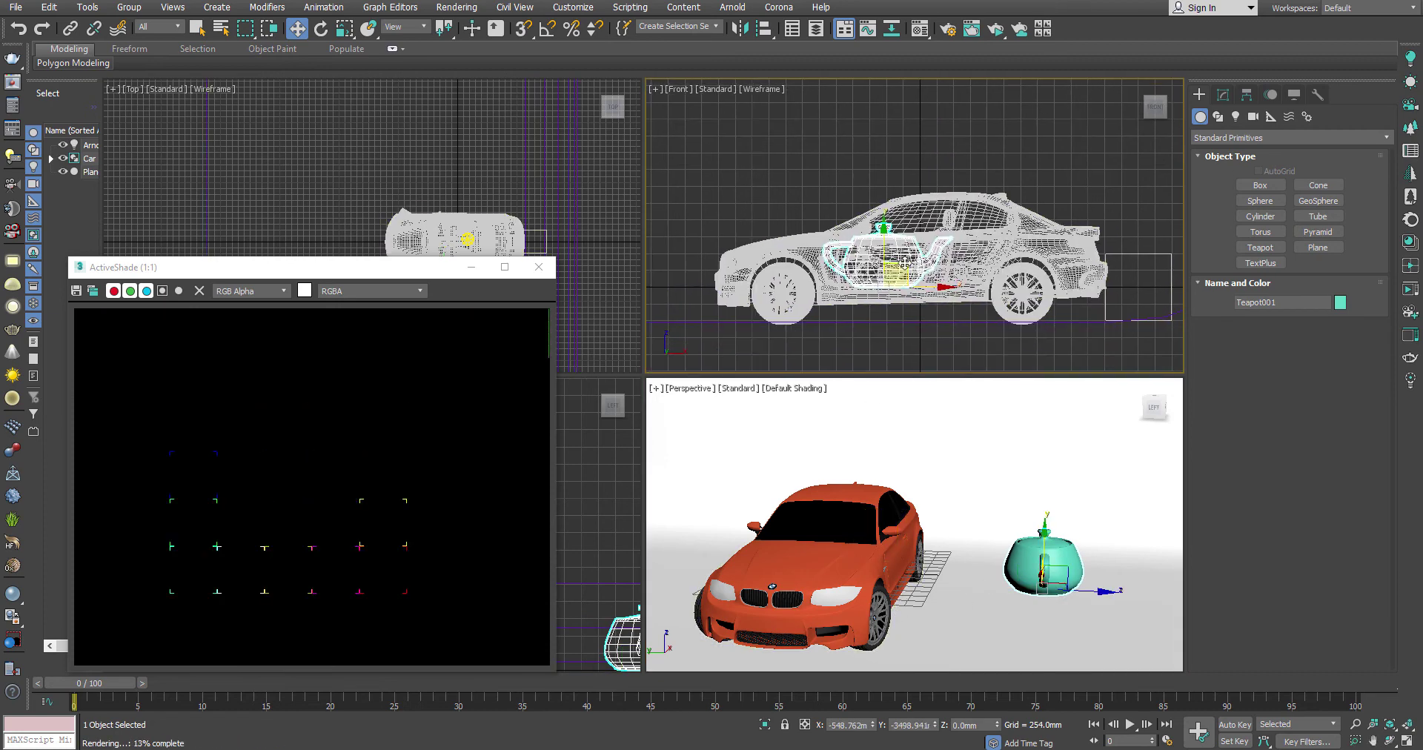
drag(905, 262, 915, 294)
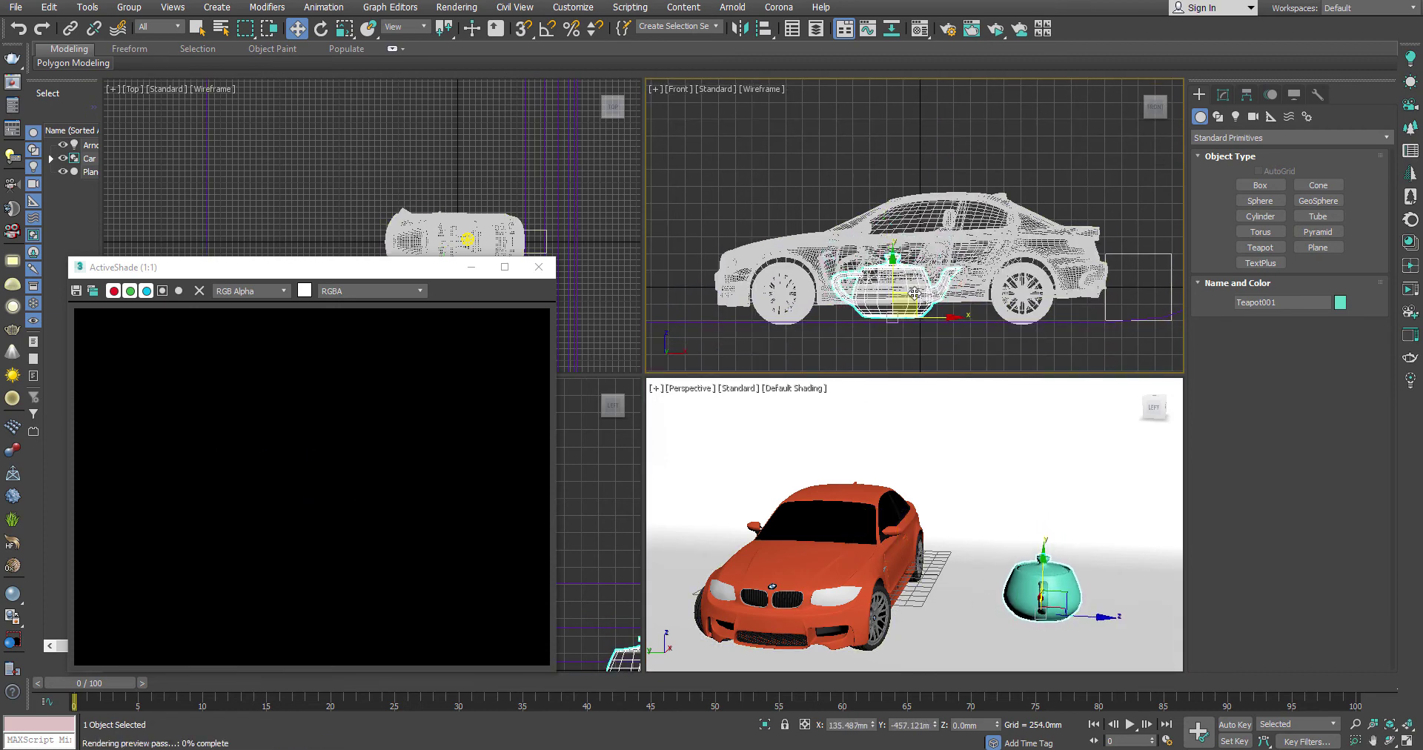
- Assign the teapot as the emitting mesh of the Arnold light above the car
middle_drag(944, 74, 911, 185)
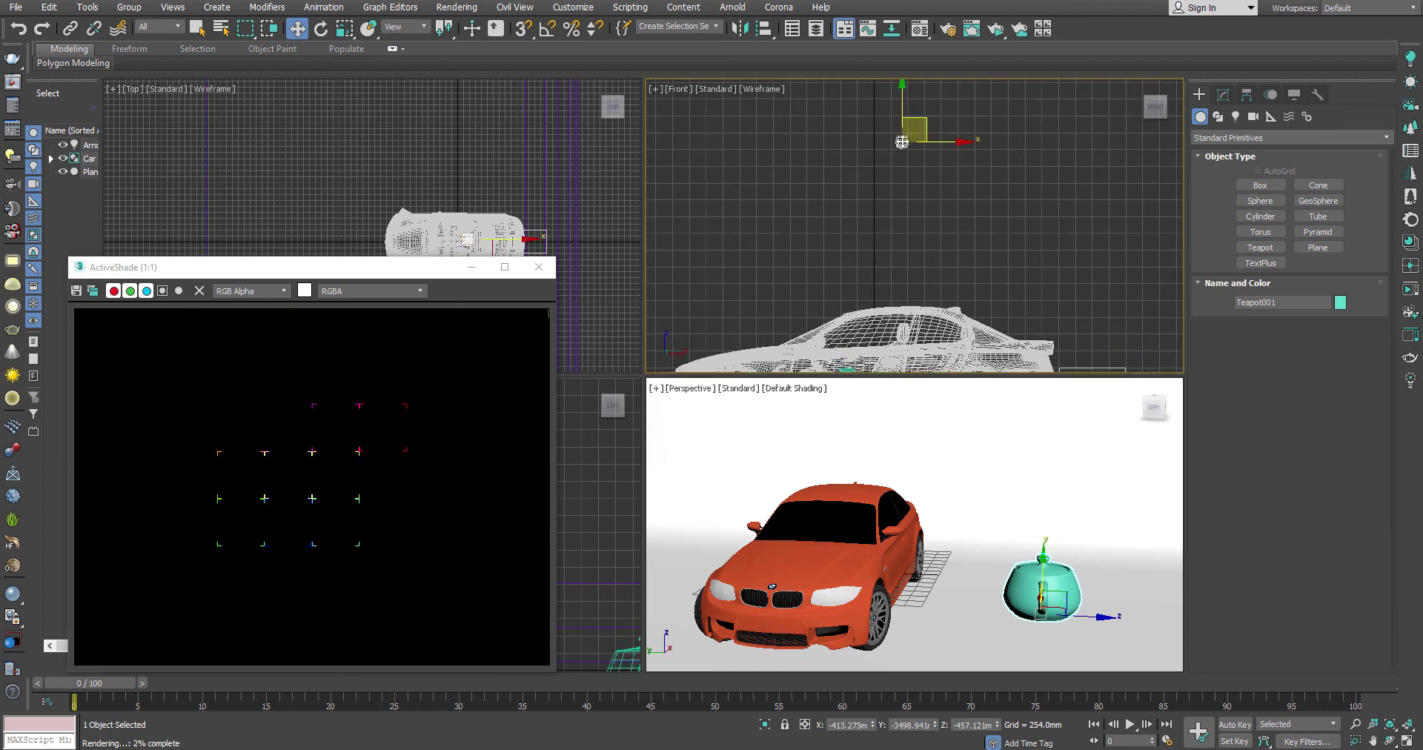
click(901, 141)
click(1222, 94)
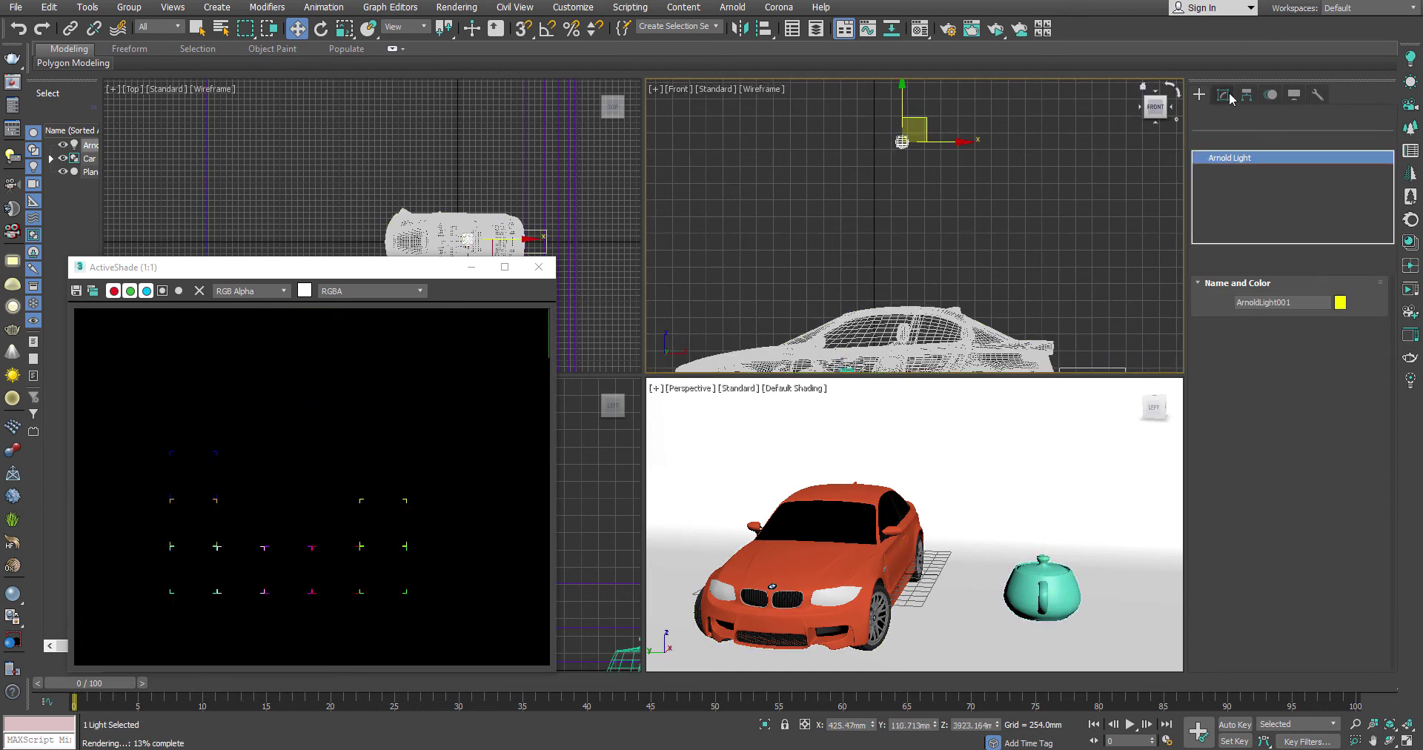
middle_click(1119, 491)
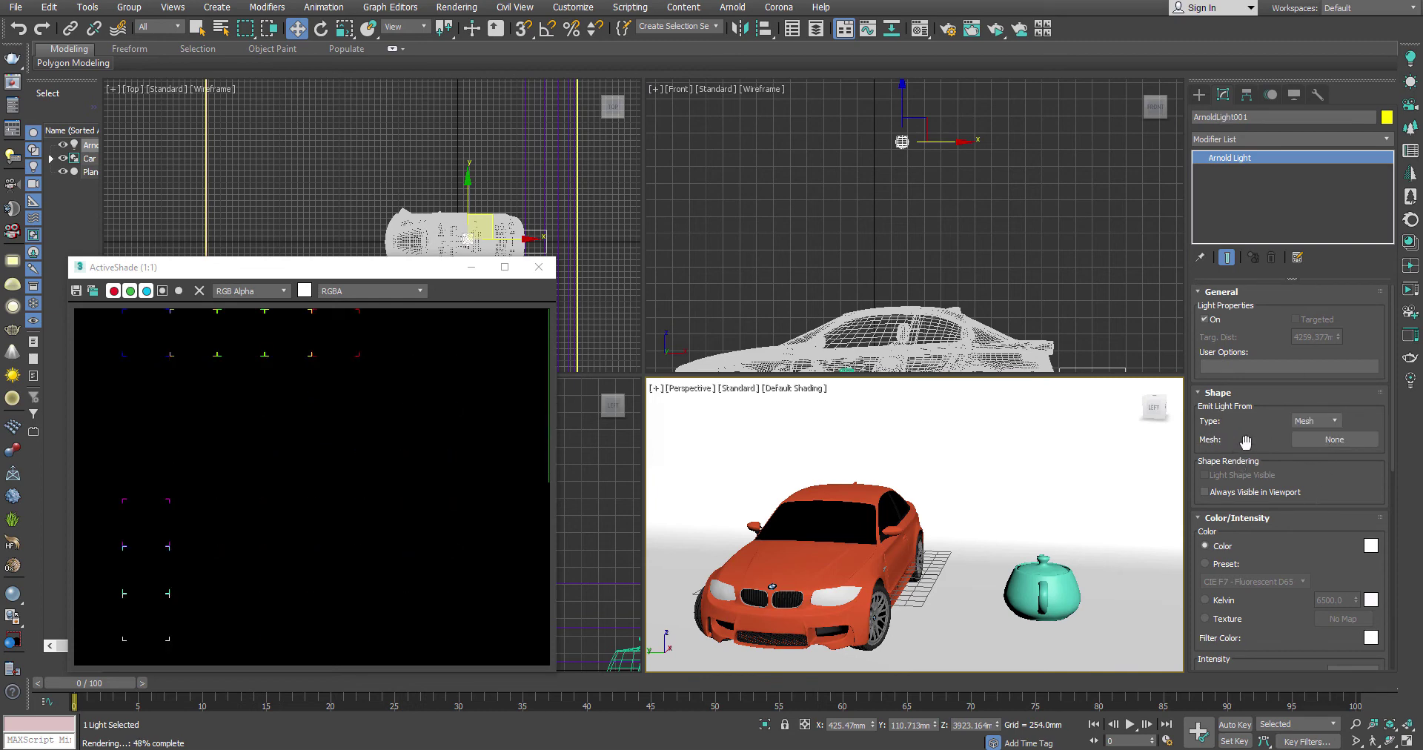
click(1320, 441)
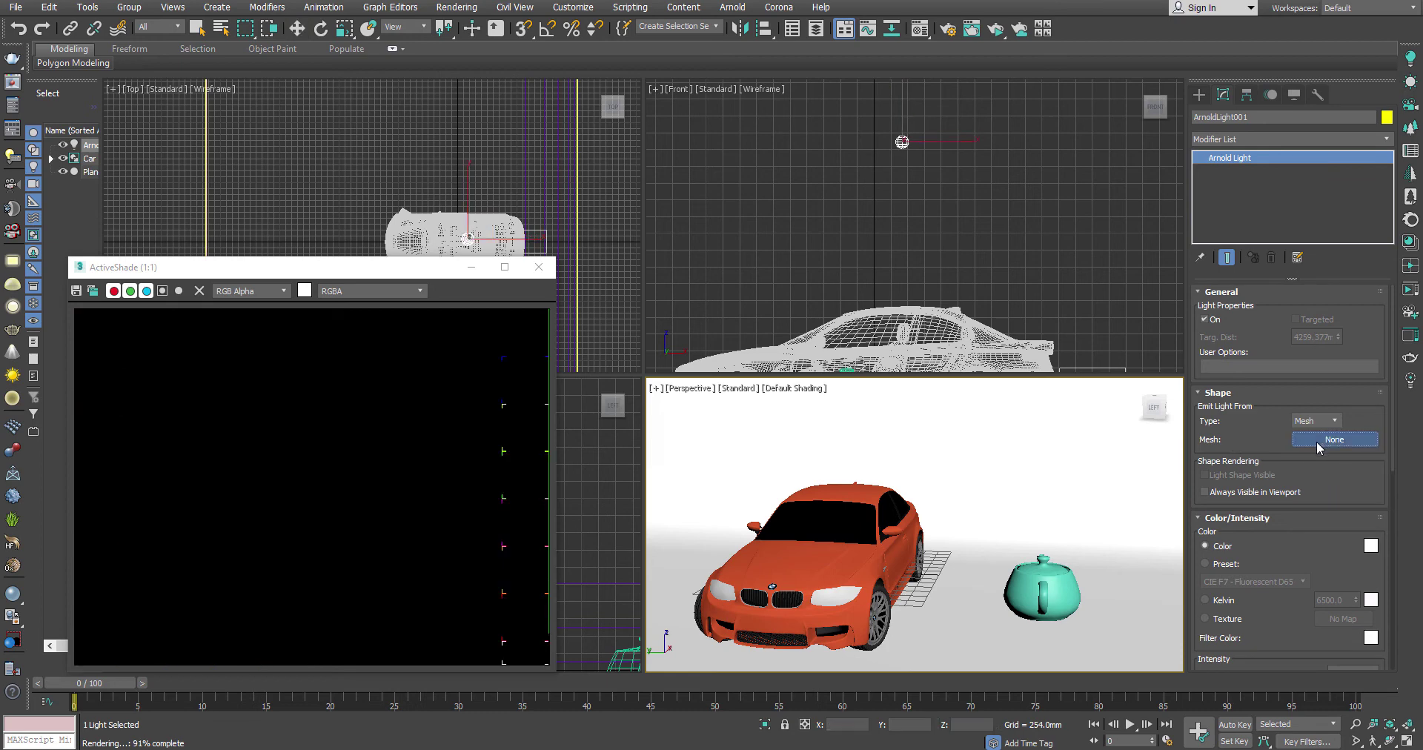
click(1044, 582)
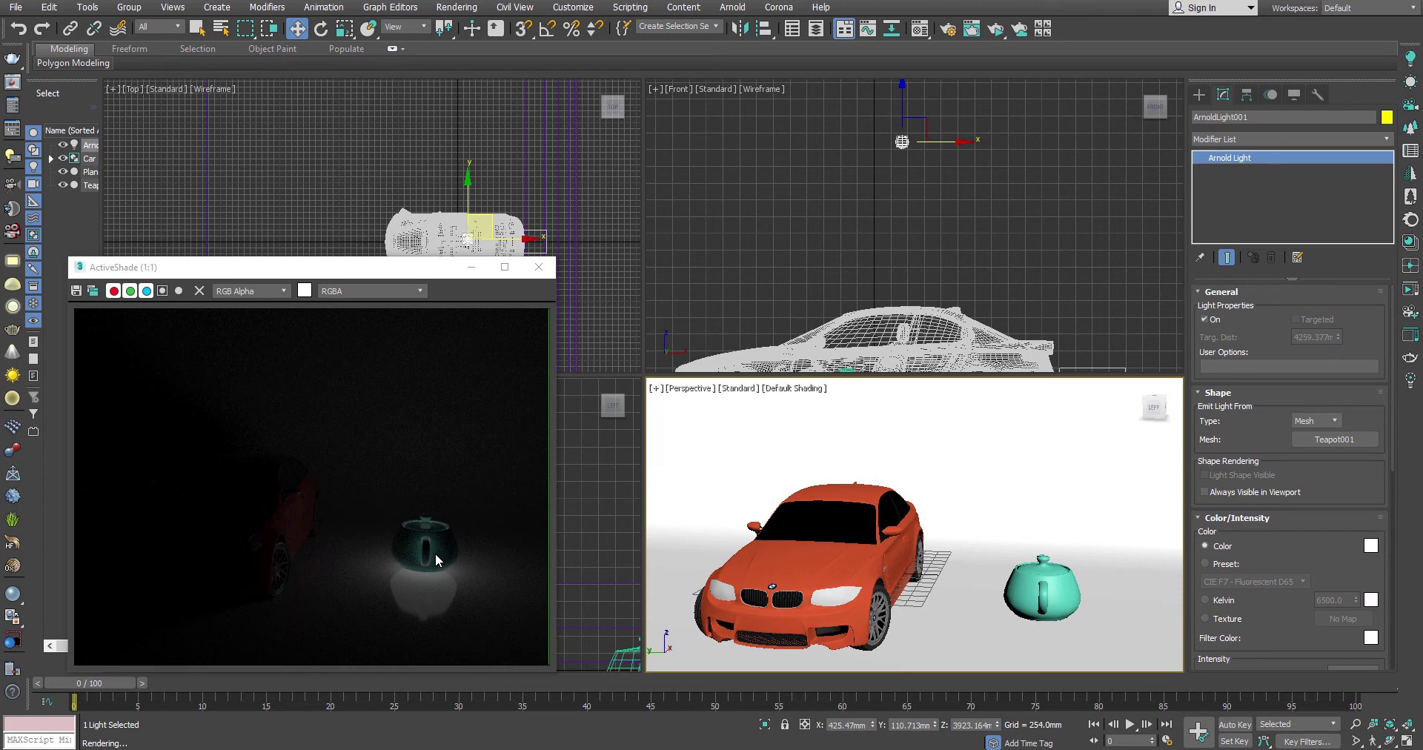
- Apply the 02 - Default material to the teapot and change its type to Arnold Standard Surface
alt+middle_drag(1009, 612, 952, 594)
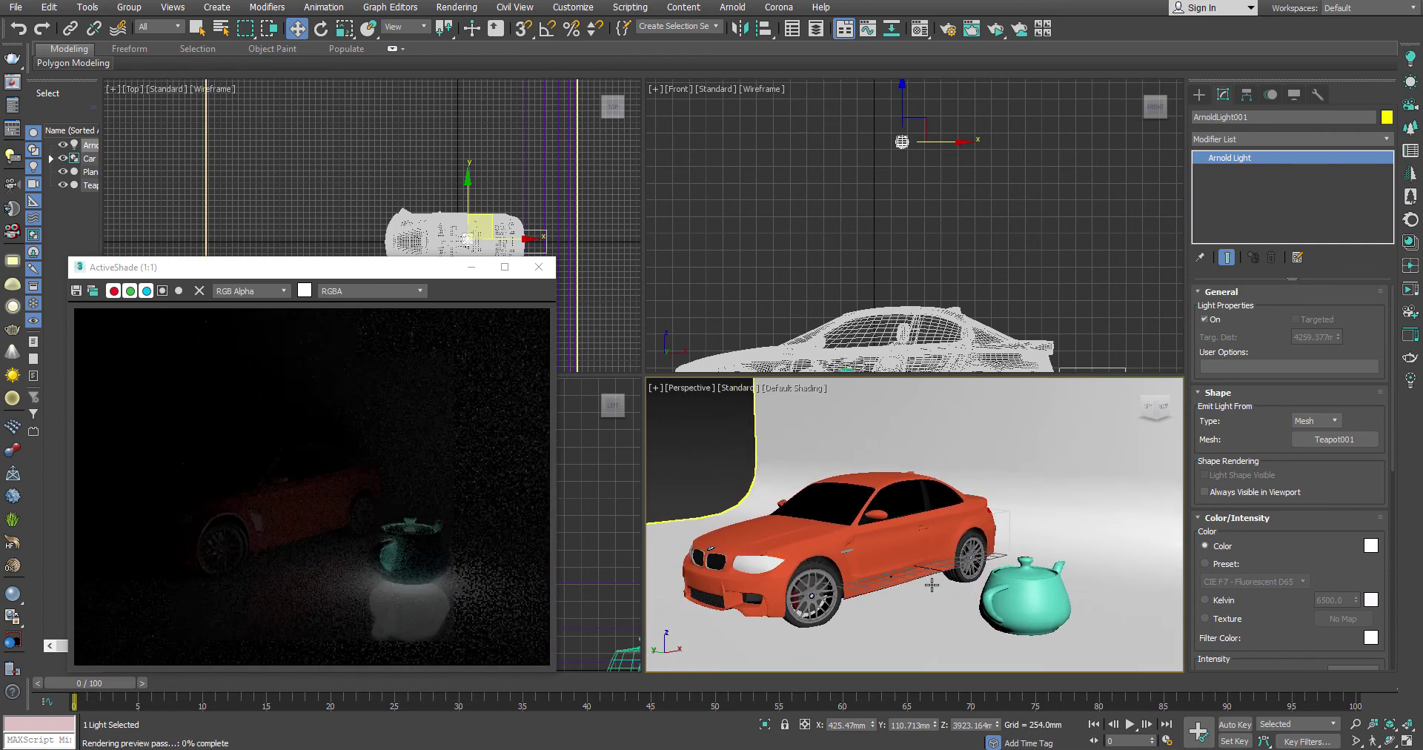
key(m)
click(154, 132)
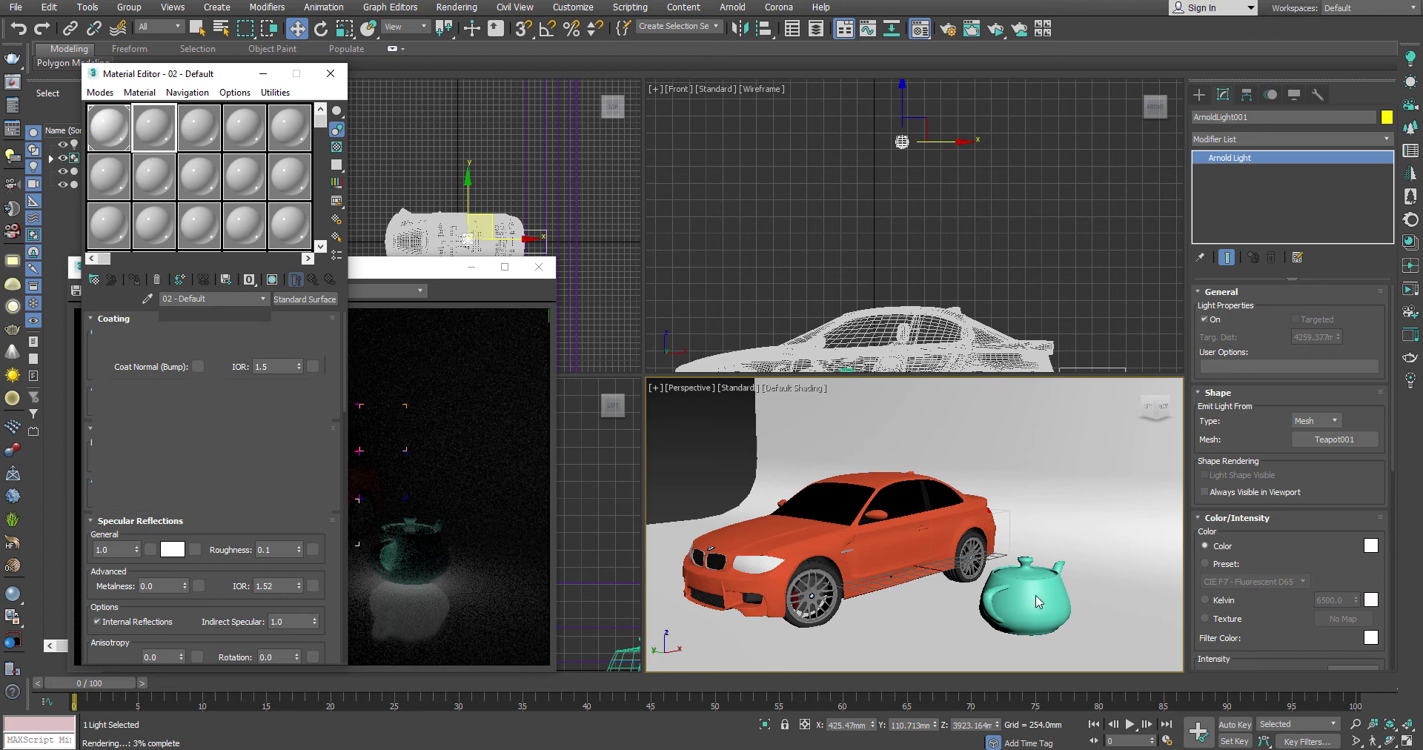
drag(1036, 602, 1035, 601)
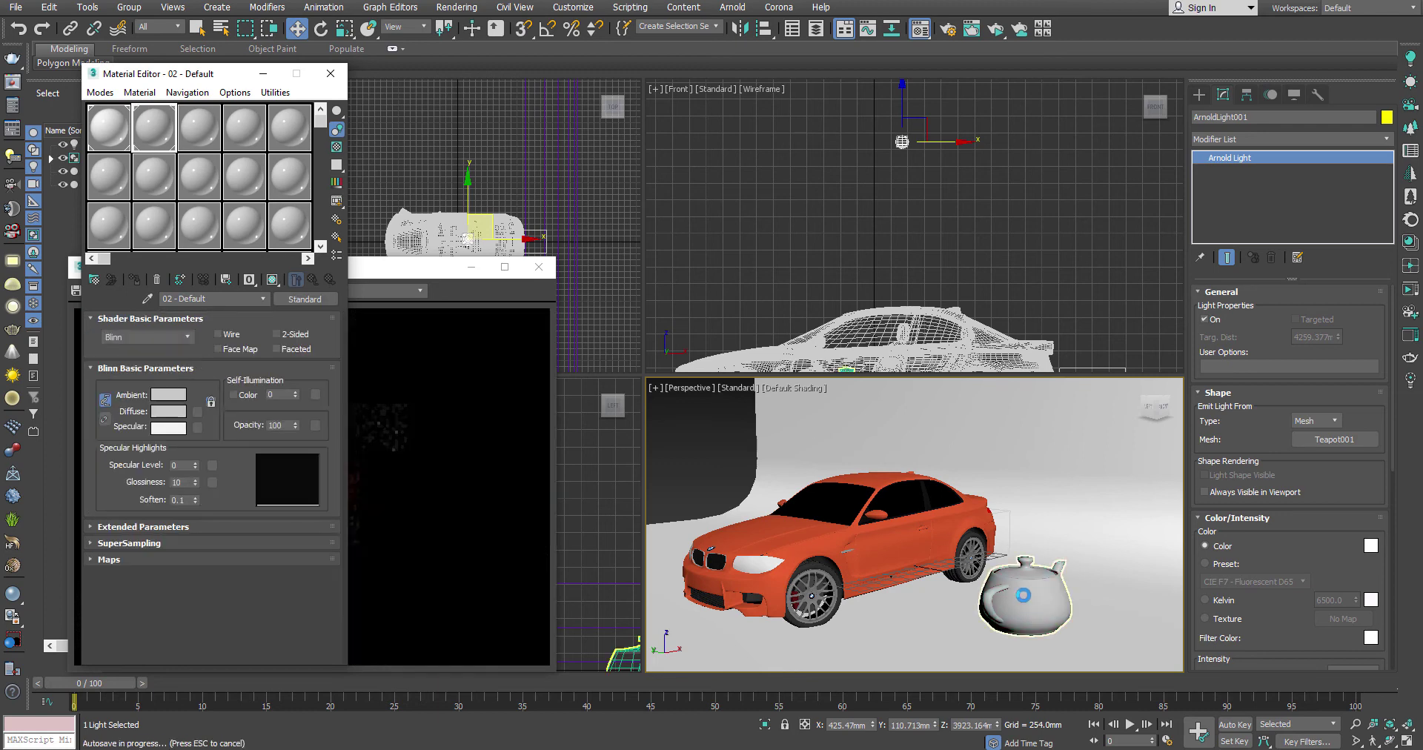
click(301, 301)
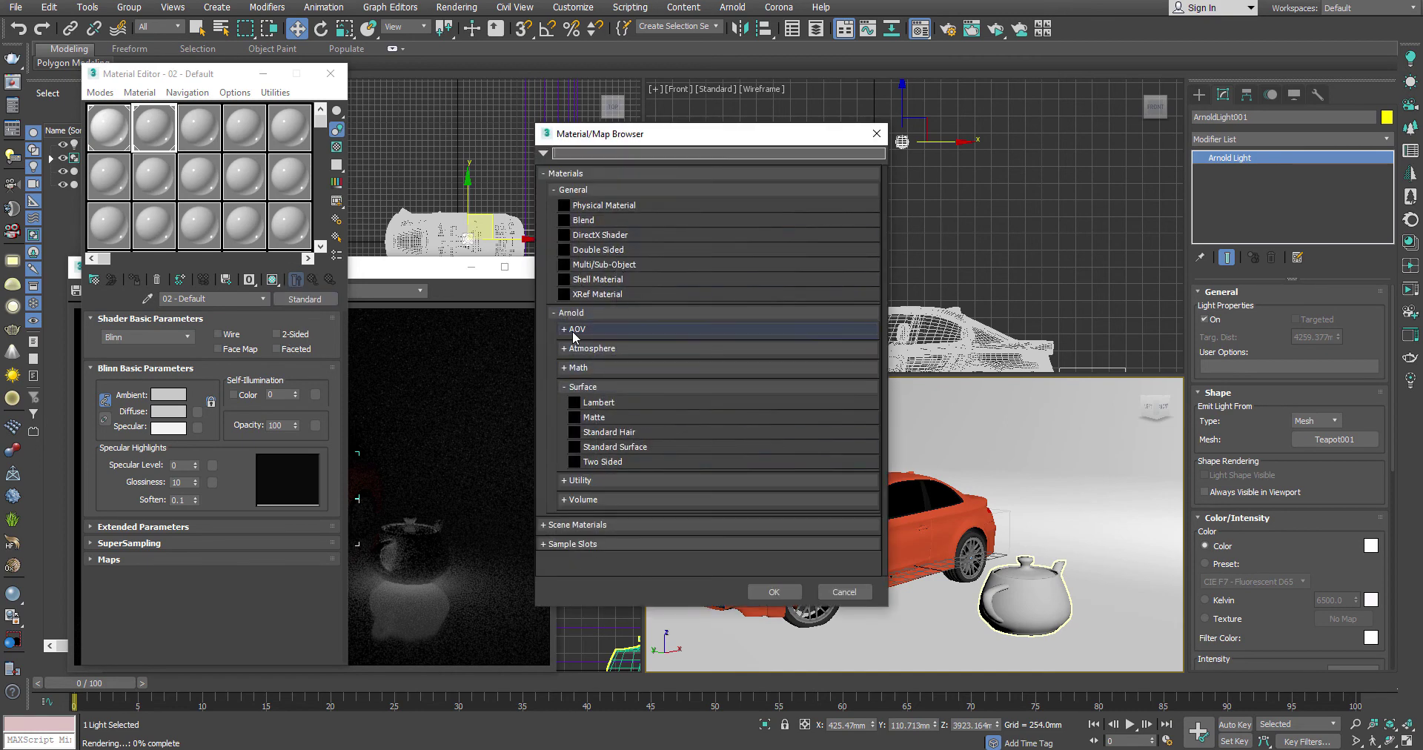
double_click(642, 449)
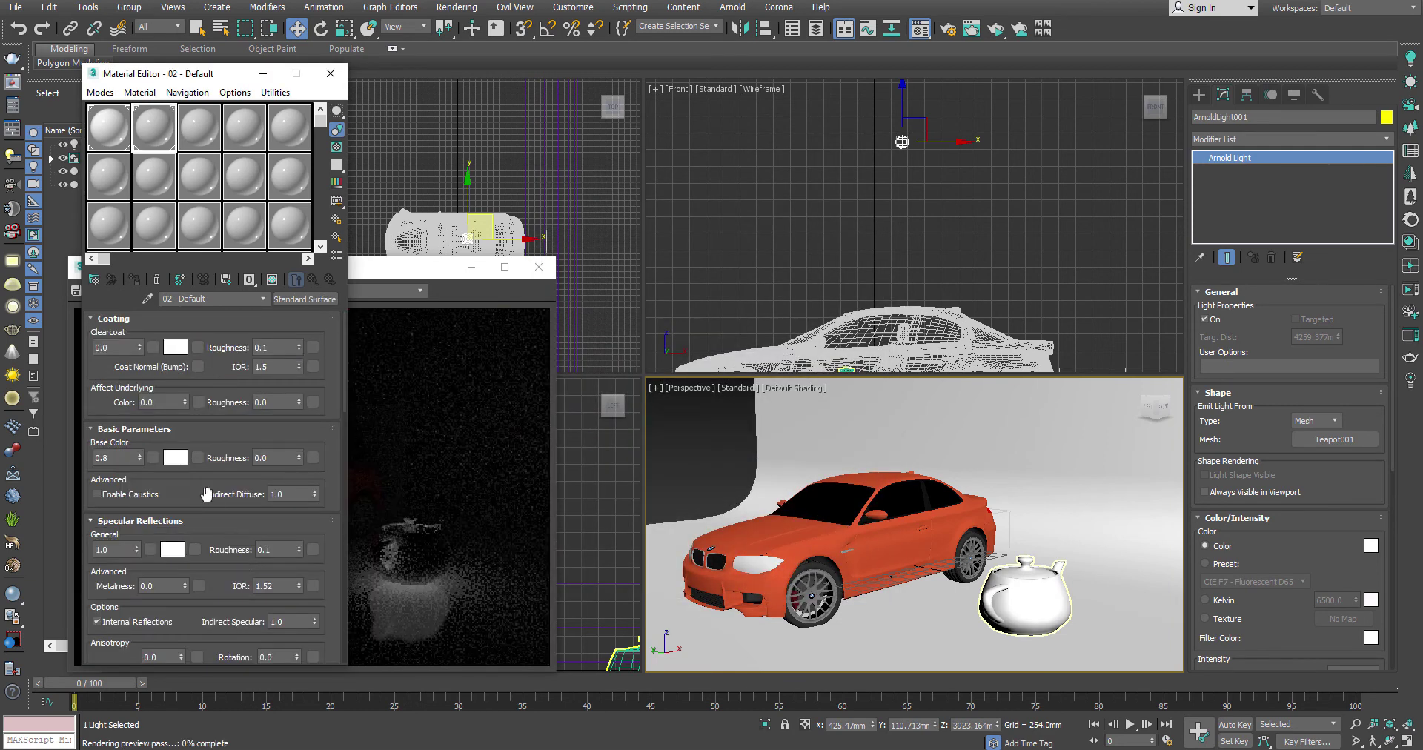
scroll(187, 503, down, 5)
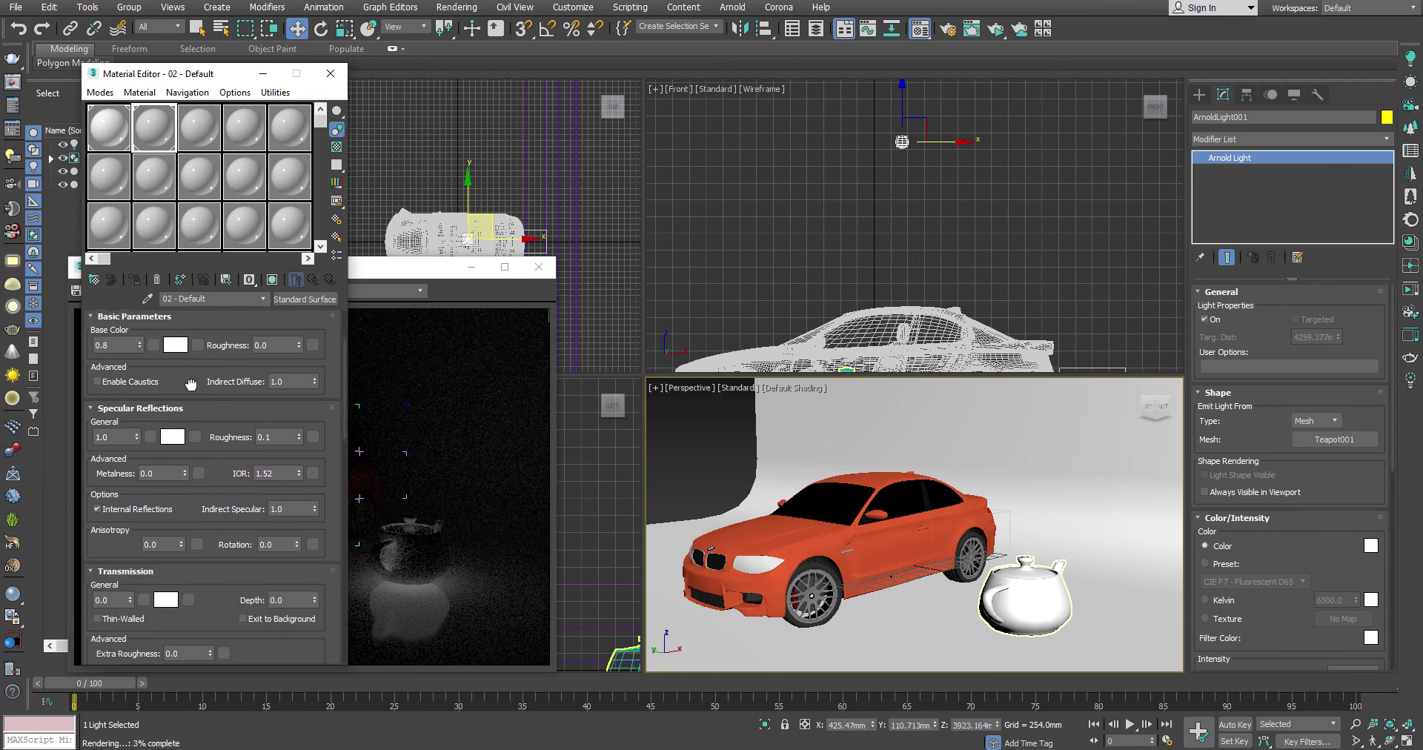
- Make the teapot's 02 - Default material emissive, test it with the emission reset to zero, and set the Emission weight to 1.0
scroll(169, 550, down, 6)
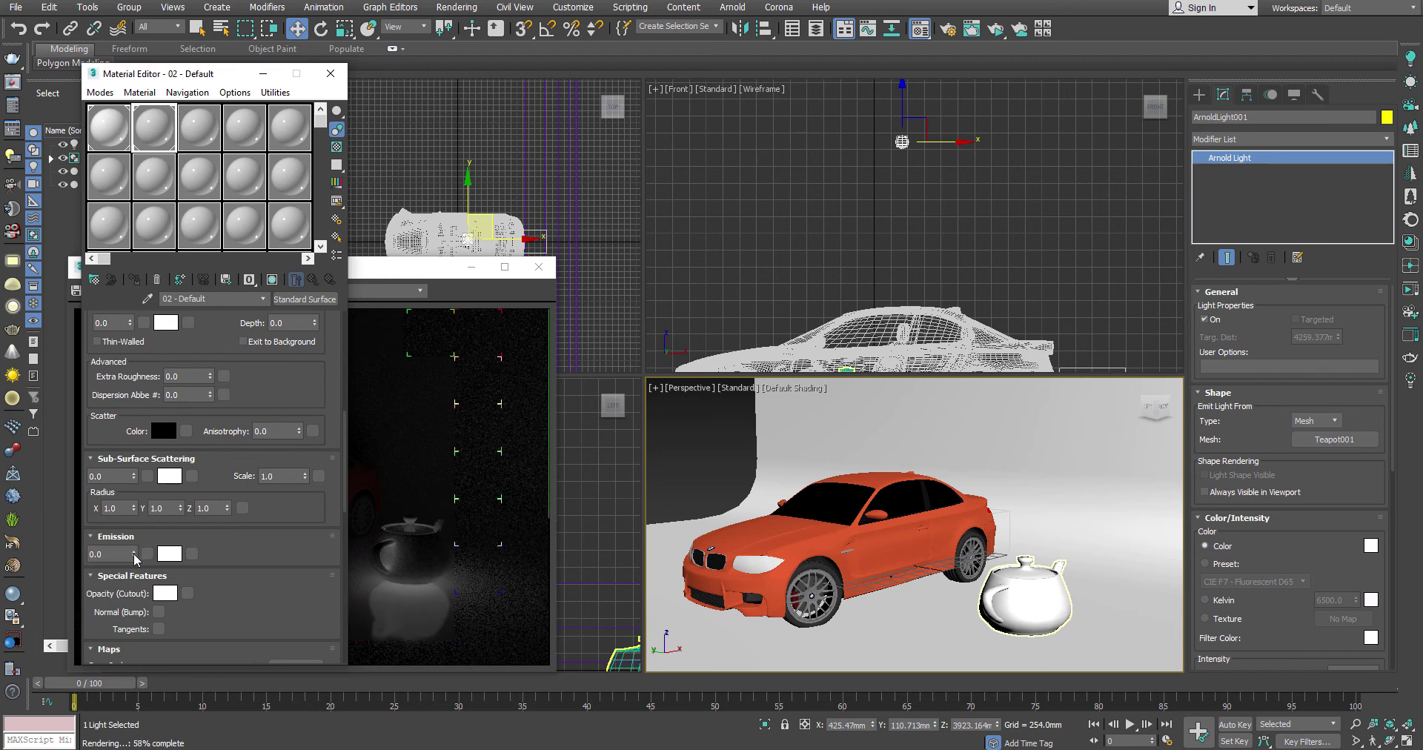
drag(135, 557, 136, 537)
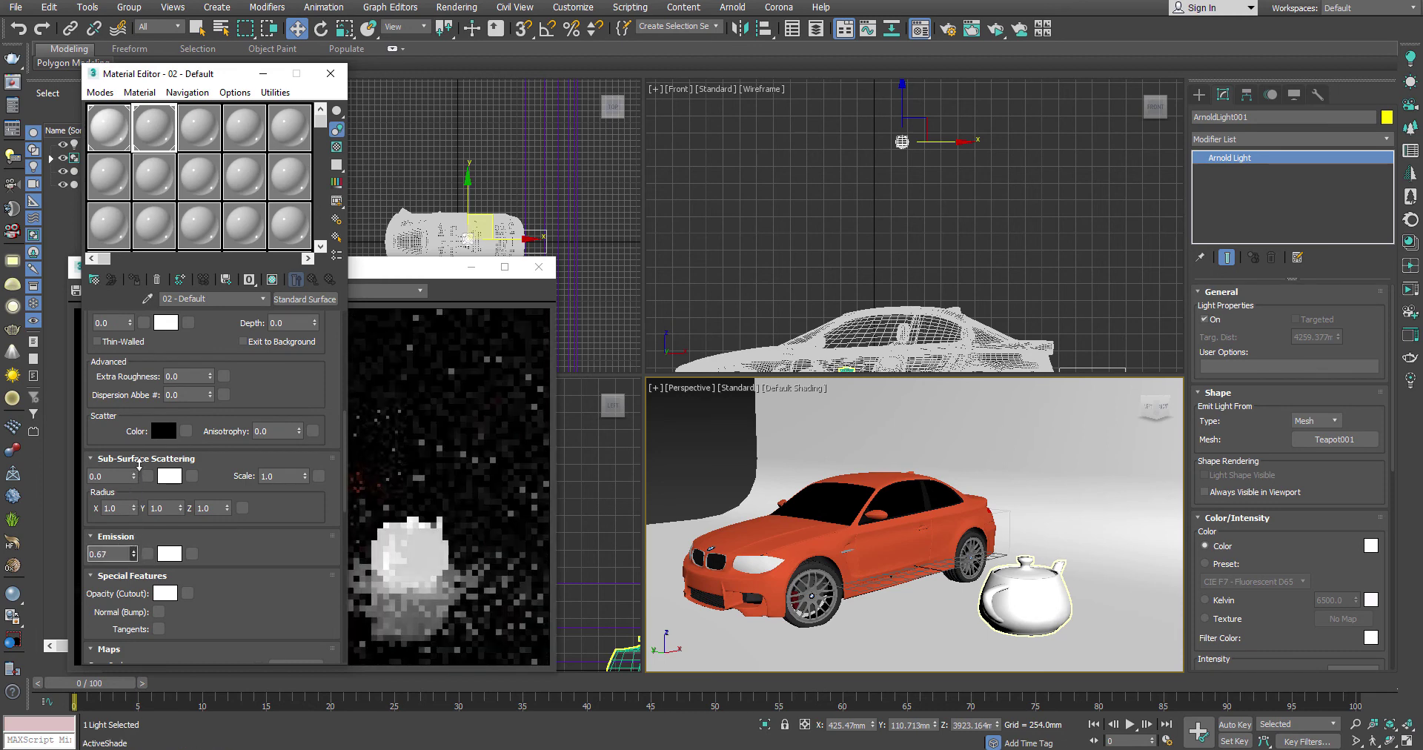
drag(139, 464, 136, 541)
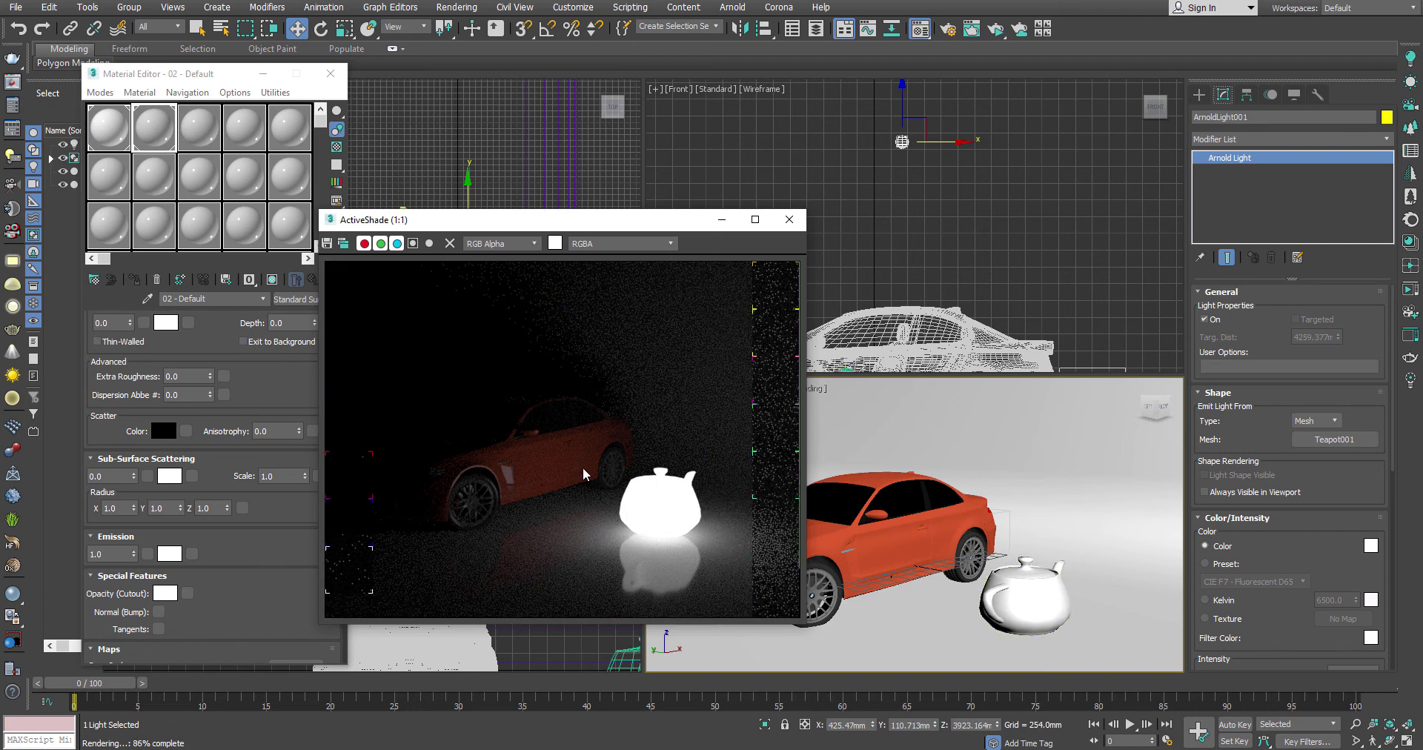
click(134, 476)
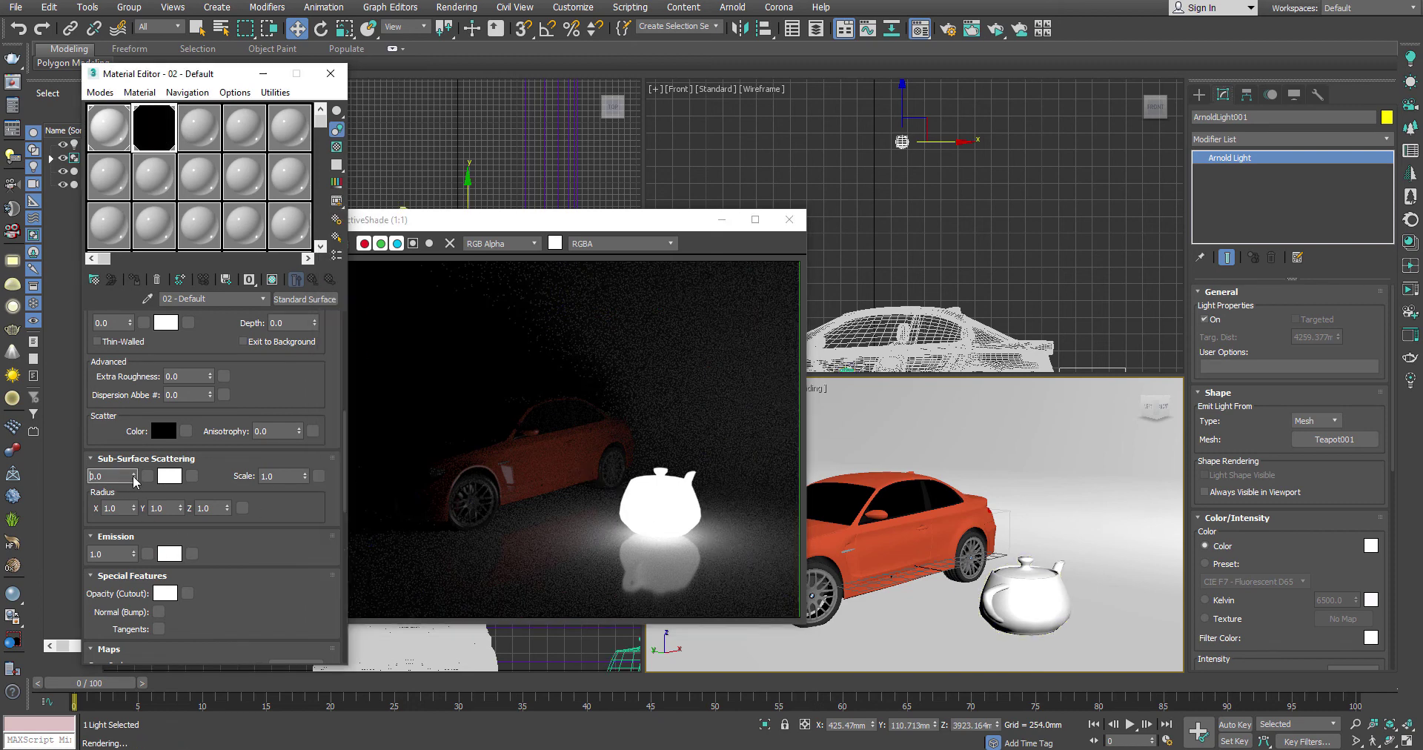
right_click(133, 556)
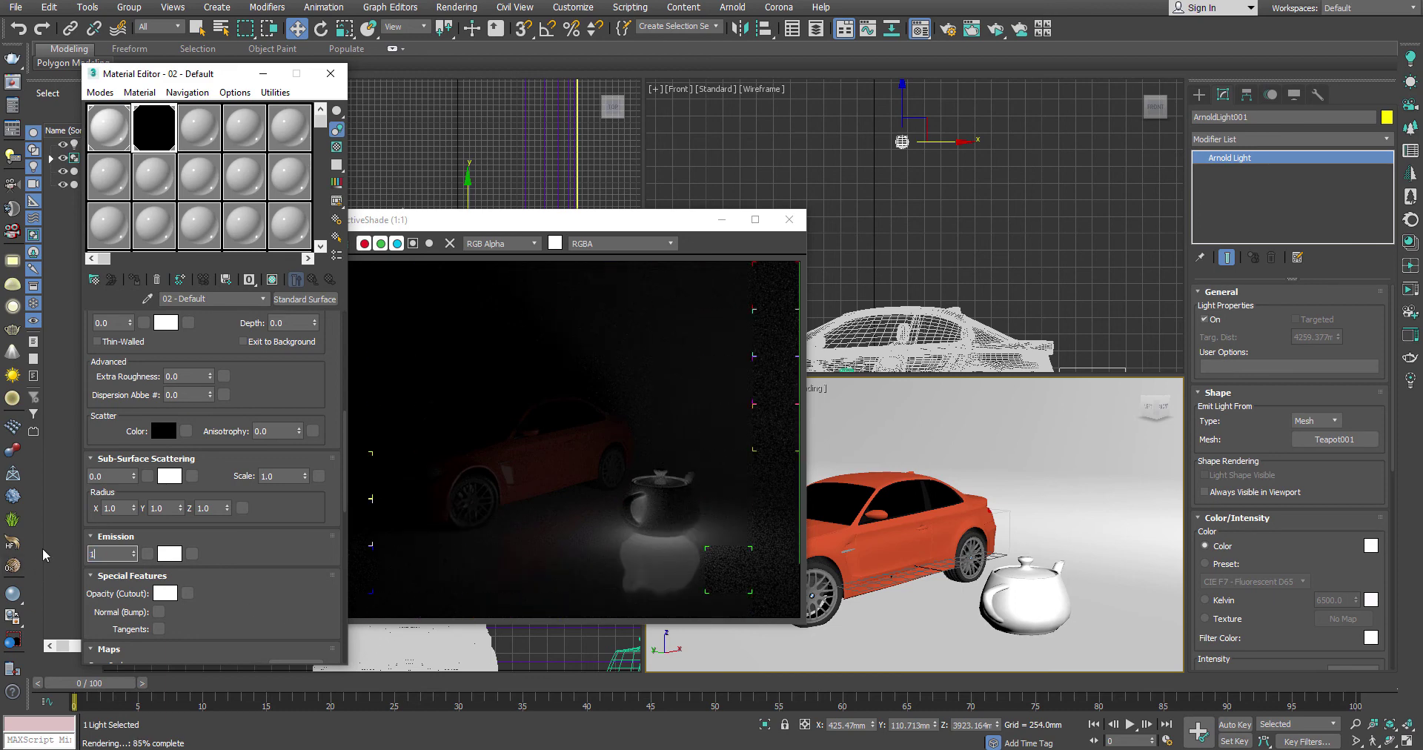
key(Return)
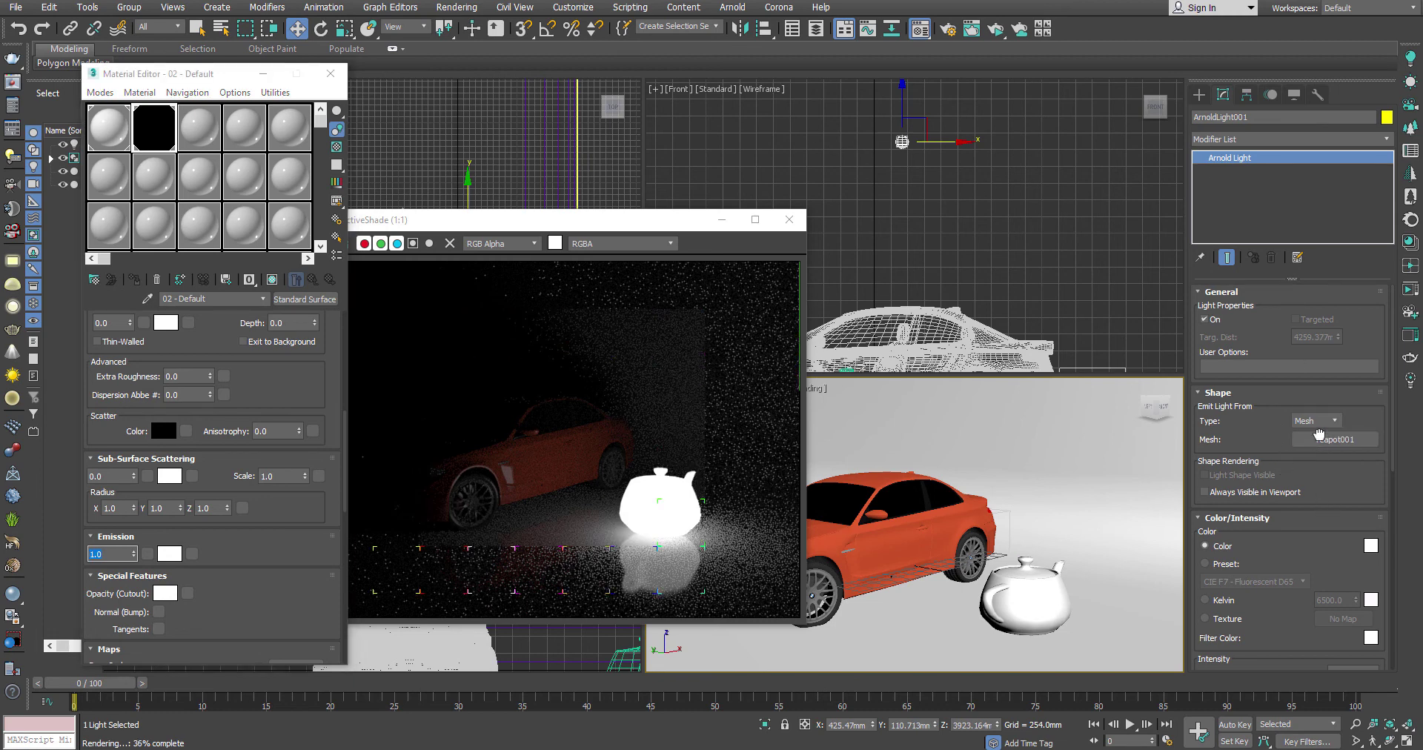
- Set the Arnold mesh light's intensity to 100 and move the ActiveShade preview clear of the Material Editor
scroll(1327, 519, down, 3)
double_click(1357, 566)
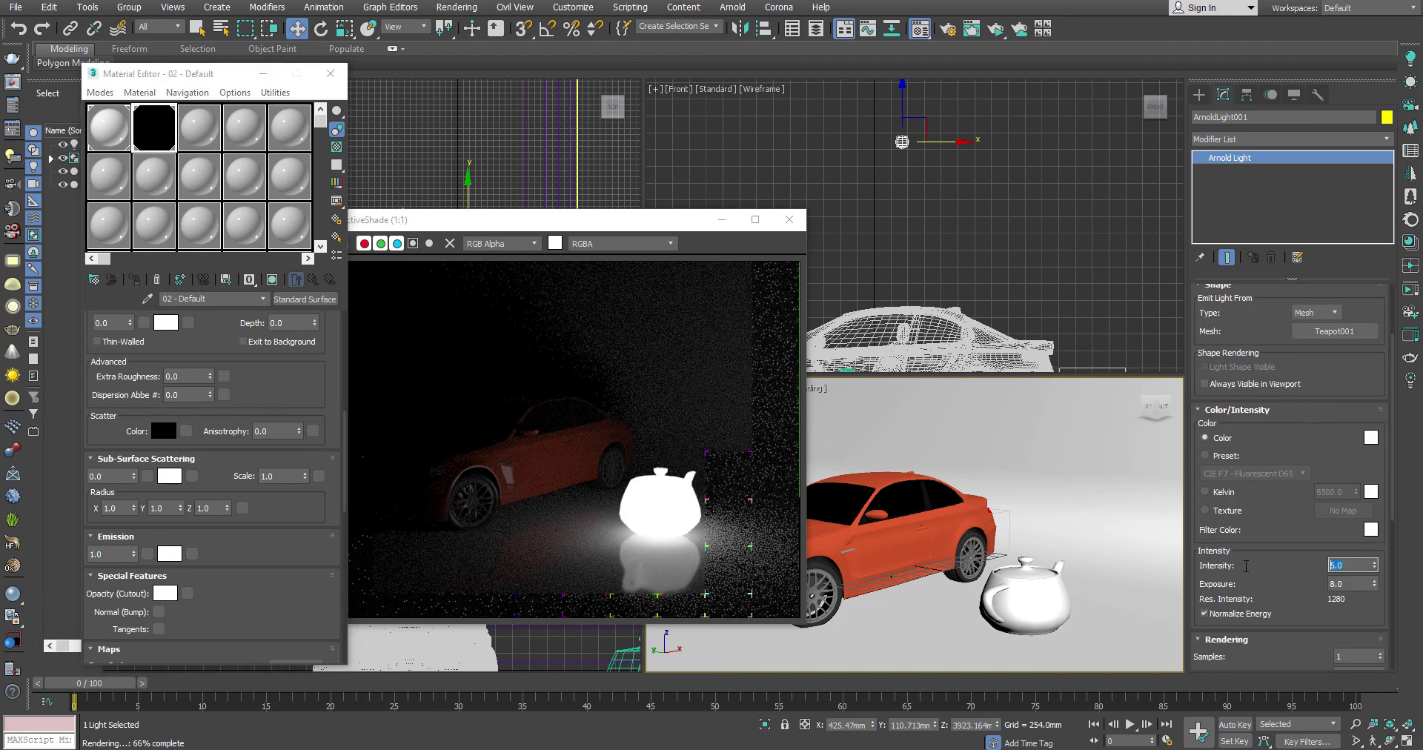
text(100)
key(Return)
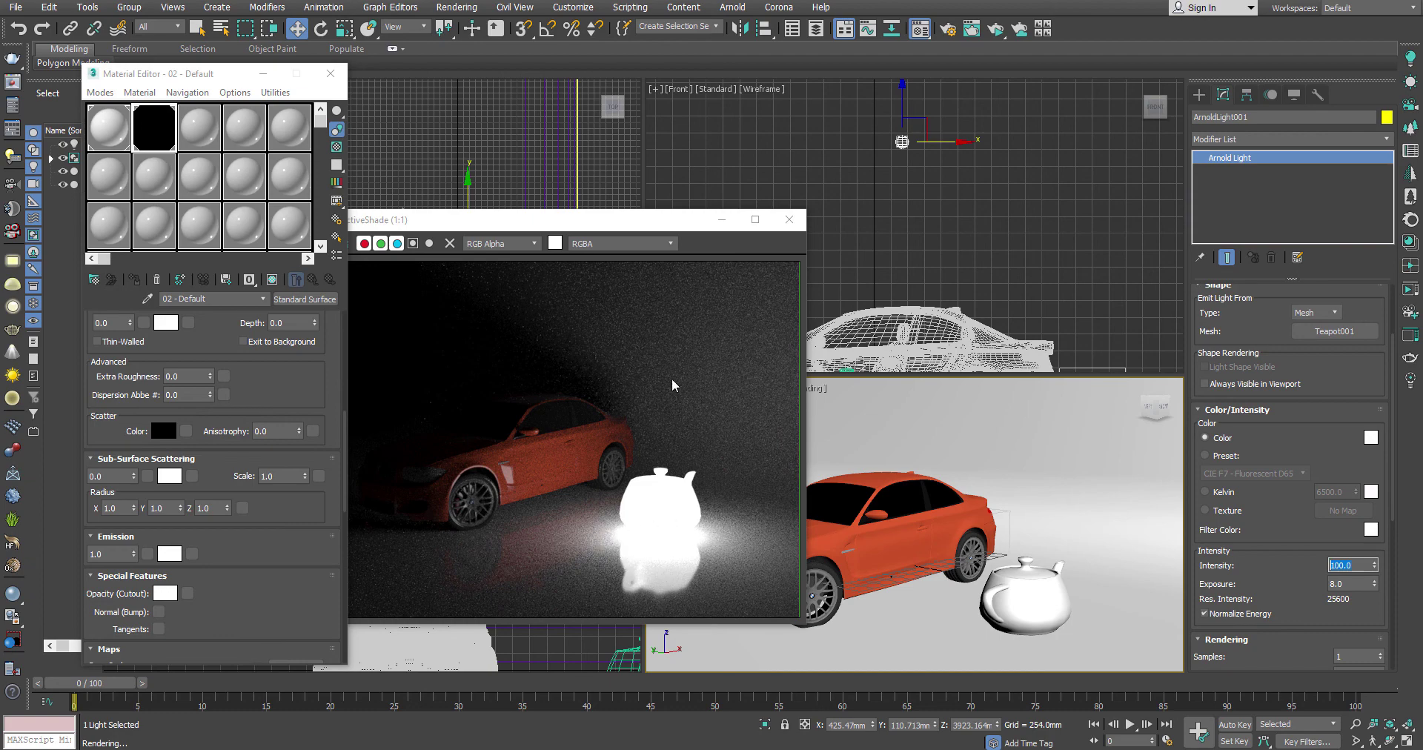
drag(598, 231, 632, 191)
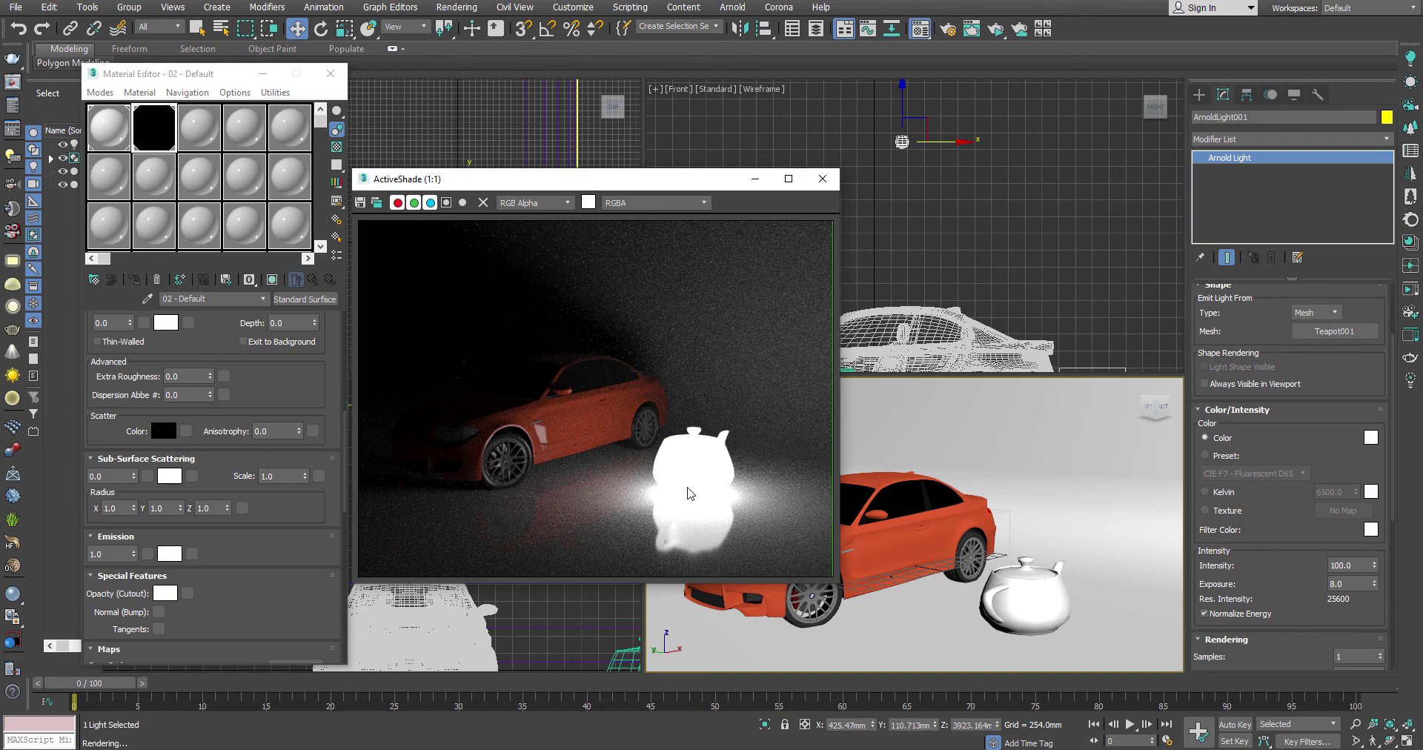
drag(638, 181, 800, 164)
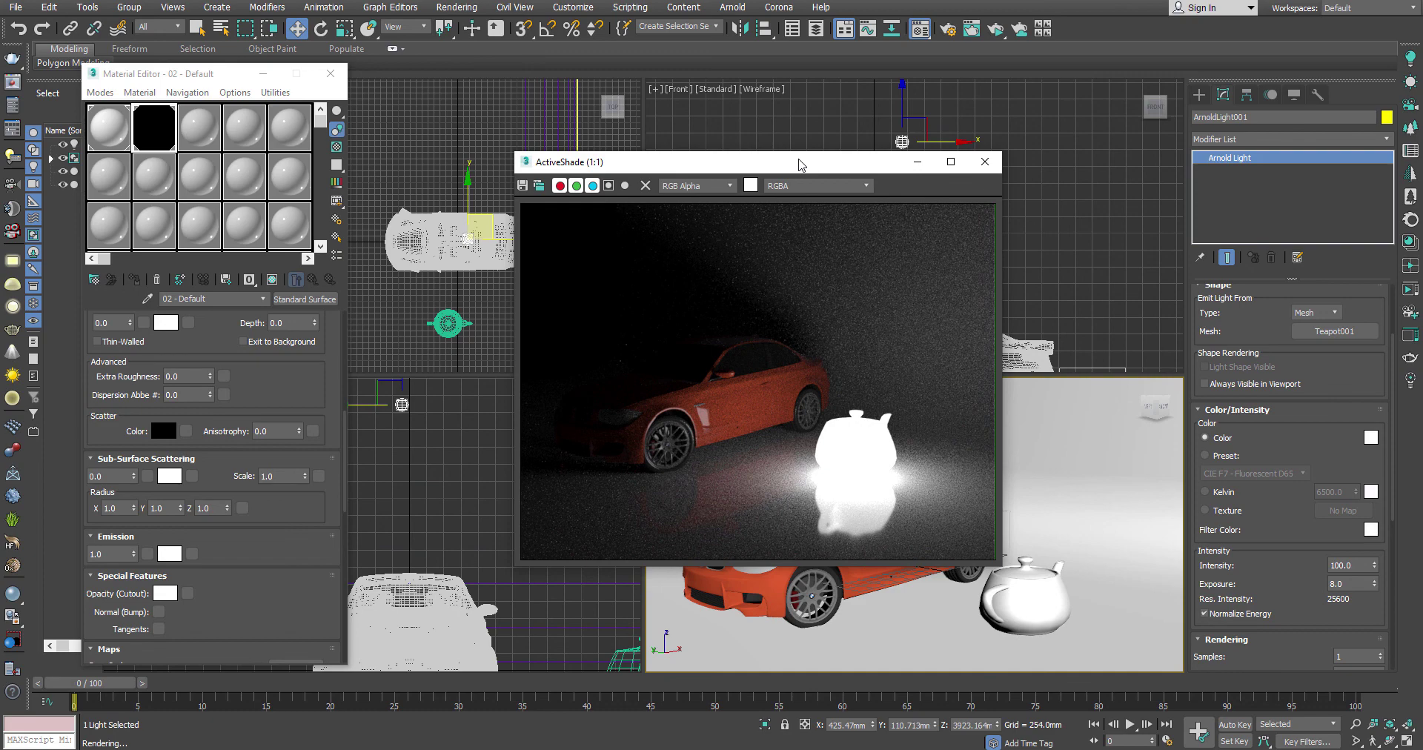